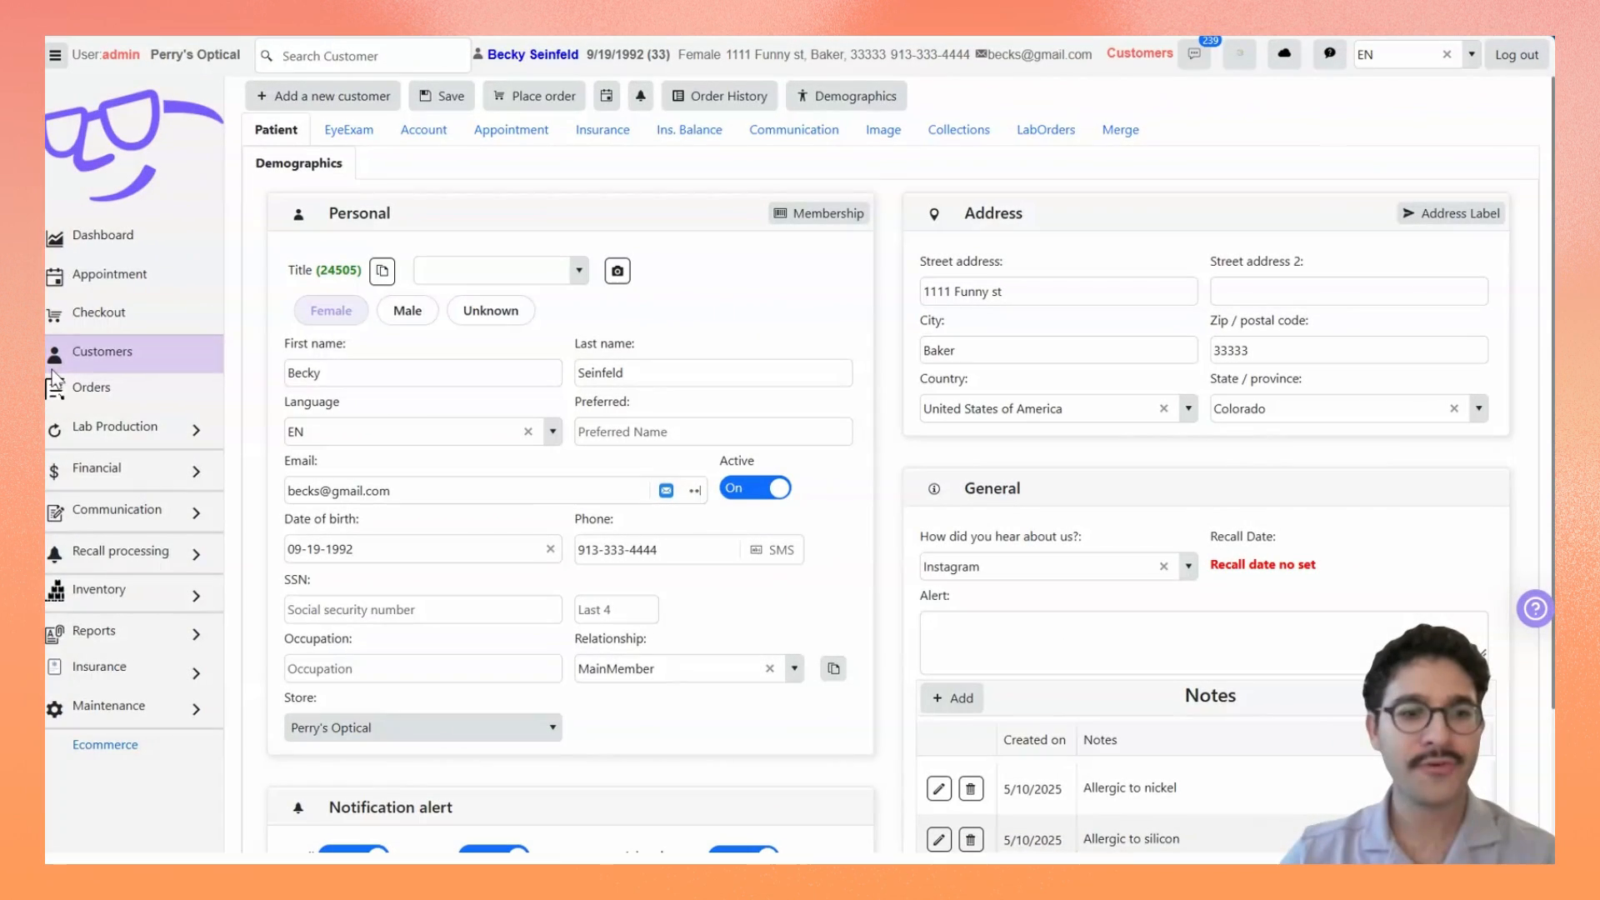
Step: From the customer's record, view the account transactions and open the sales order listed there
click(53, 373)
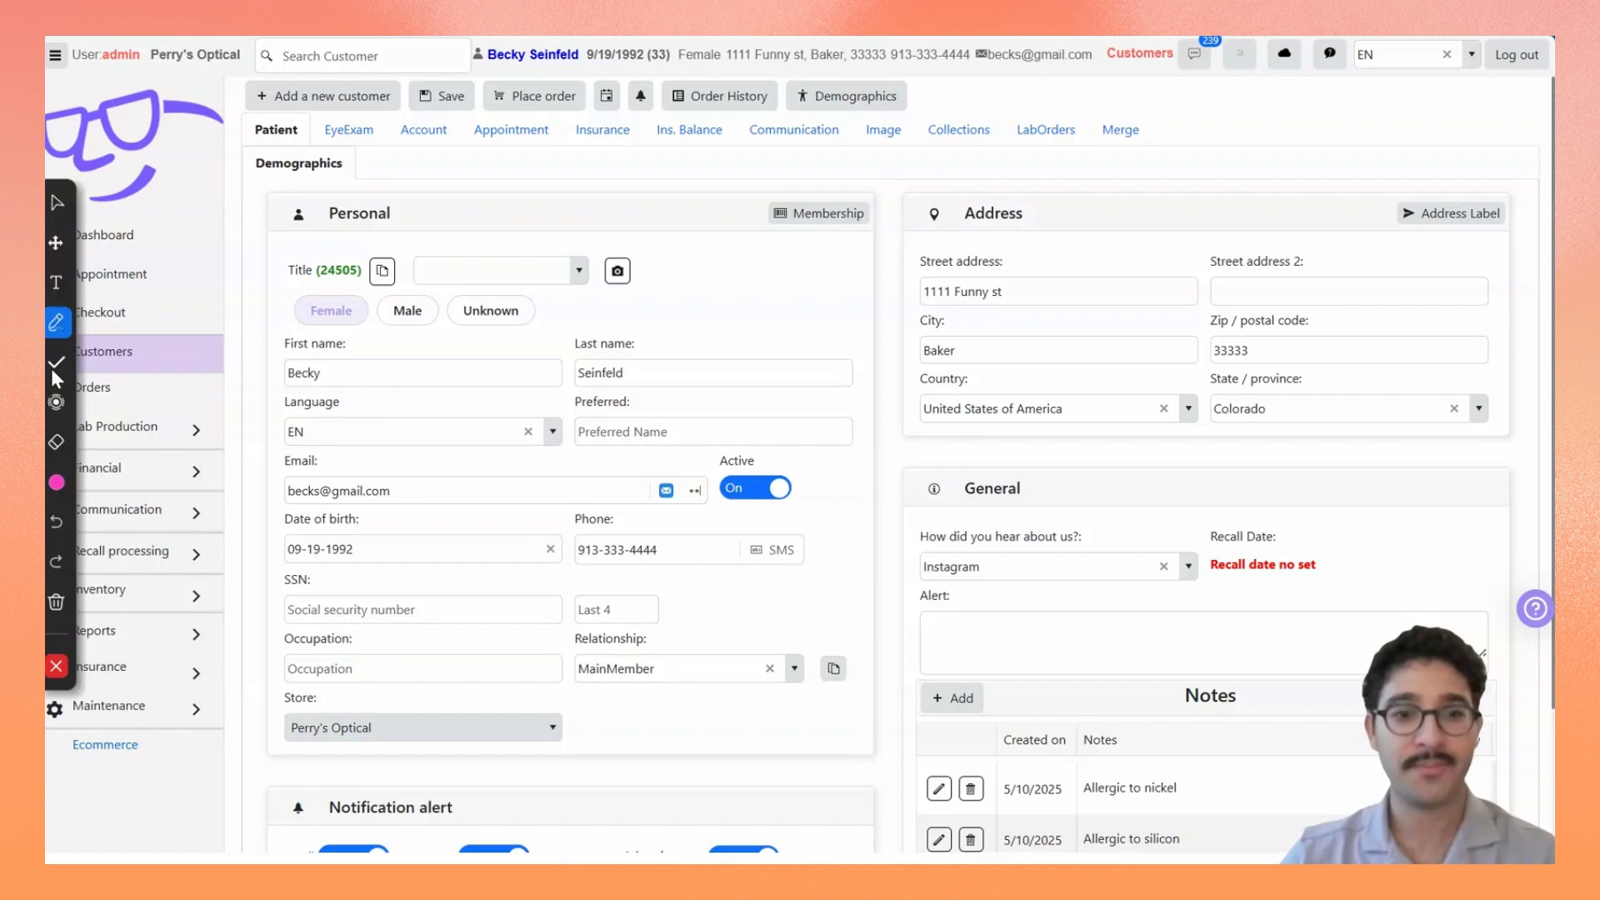
click(54, 365)
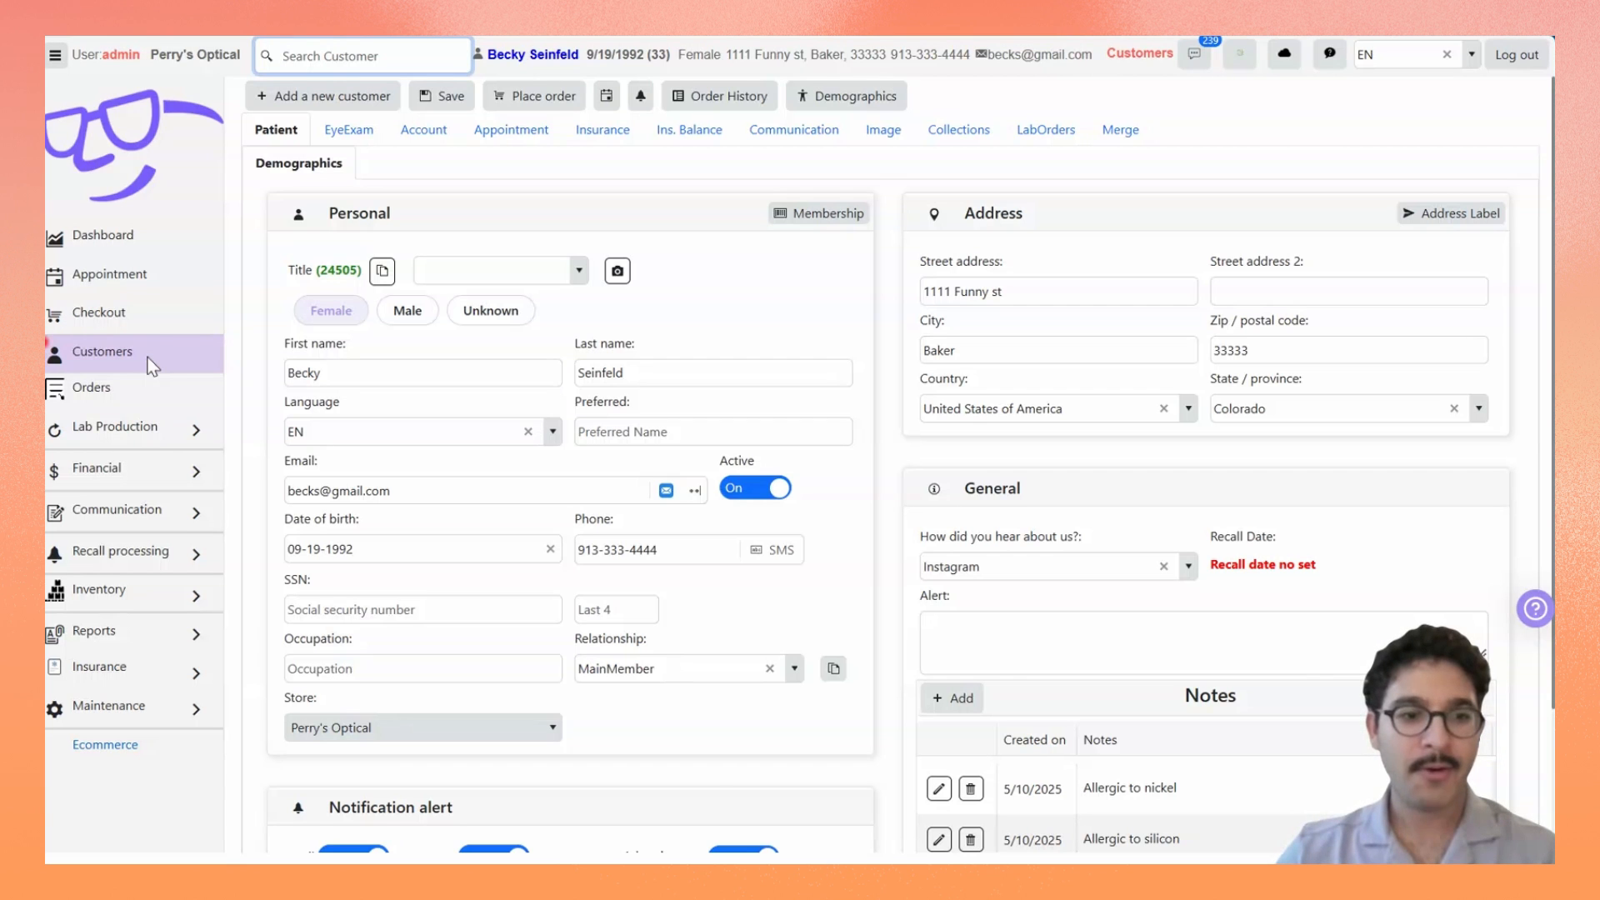
click(190, 356)
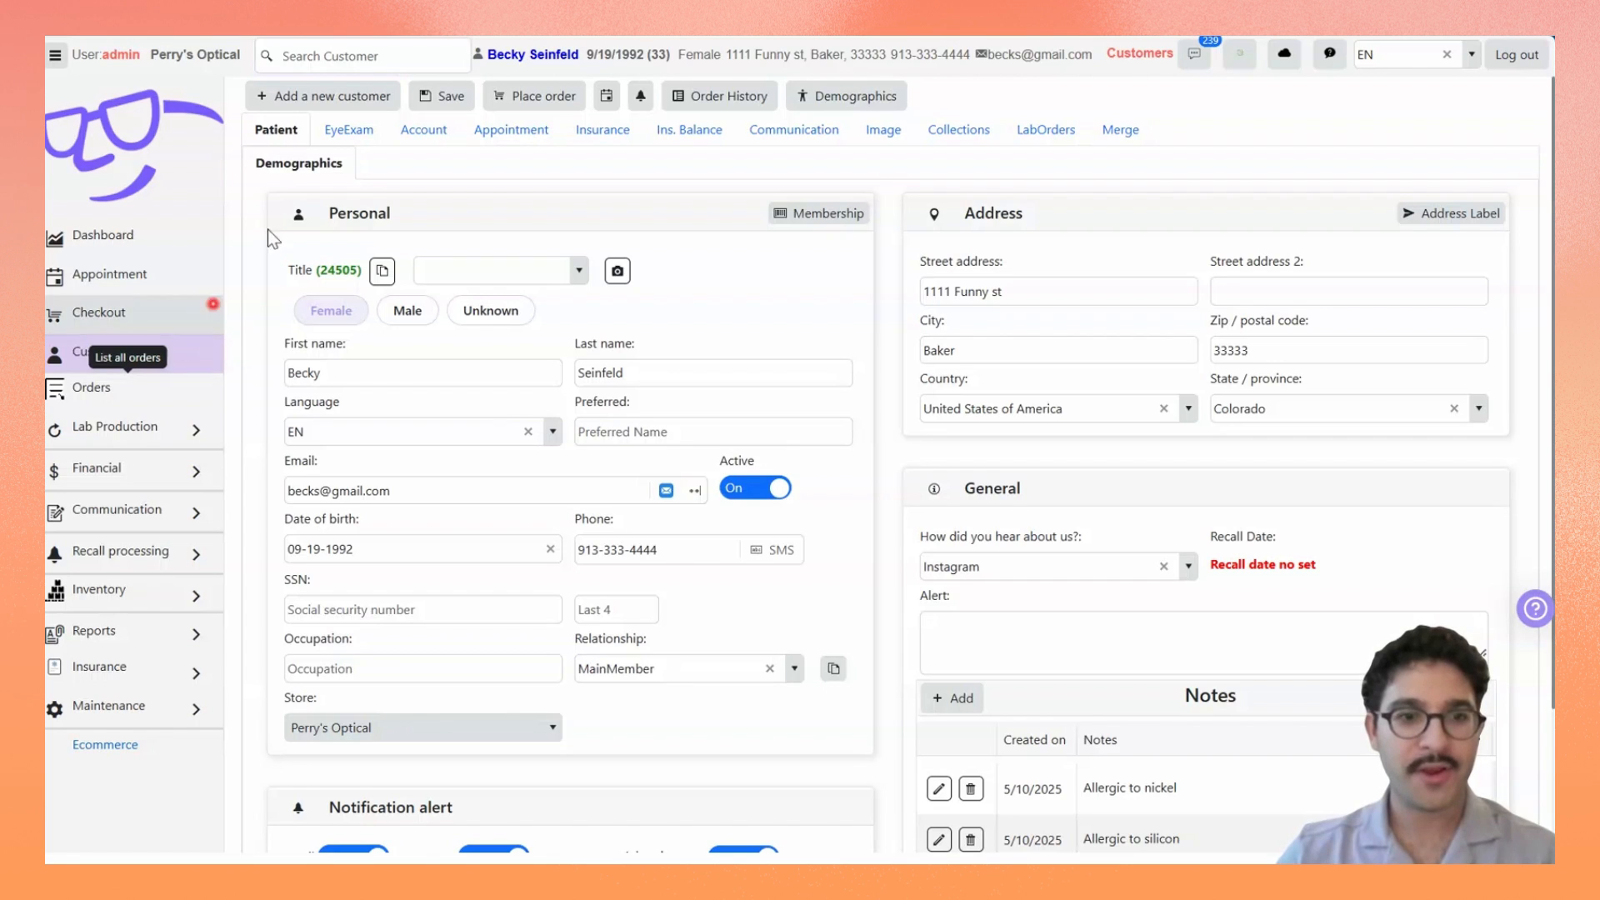
click(441, 132)
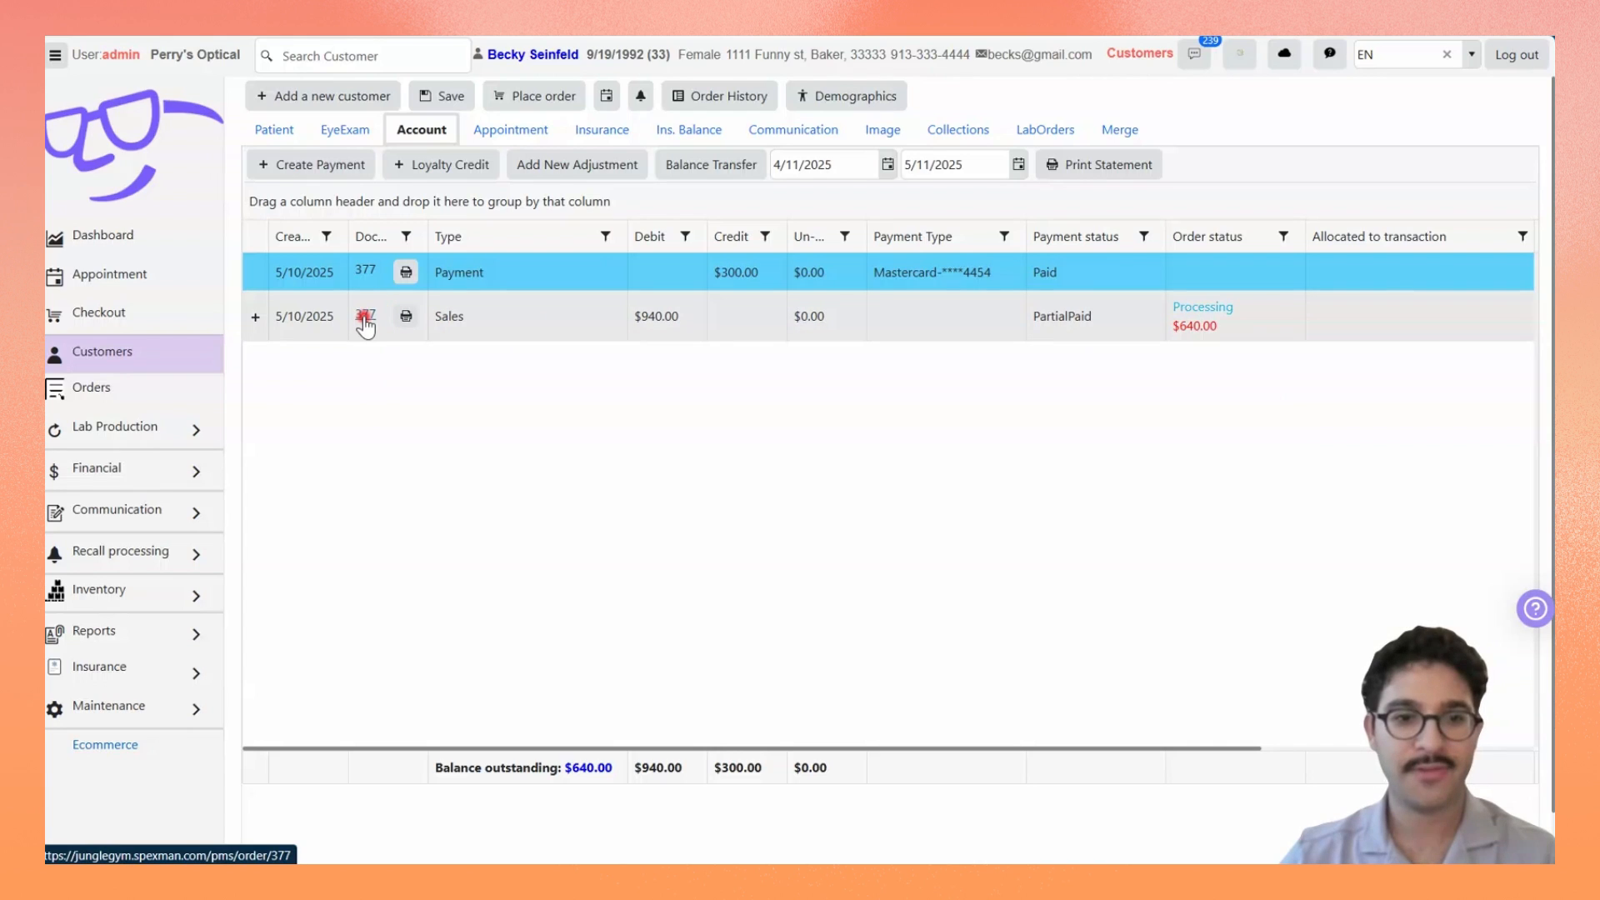
click(365, 318)
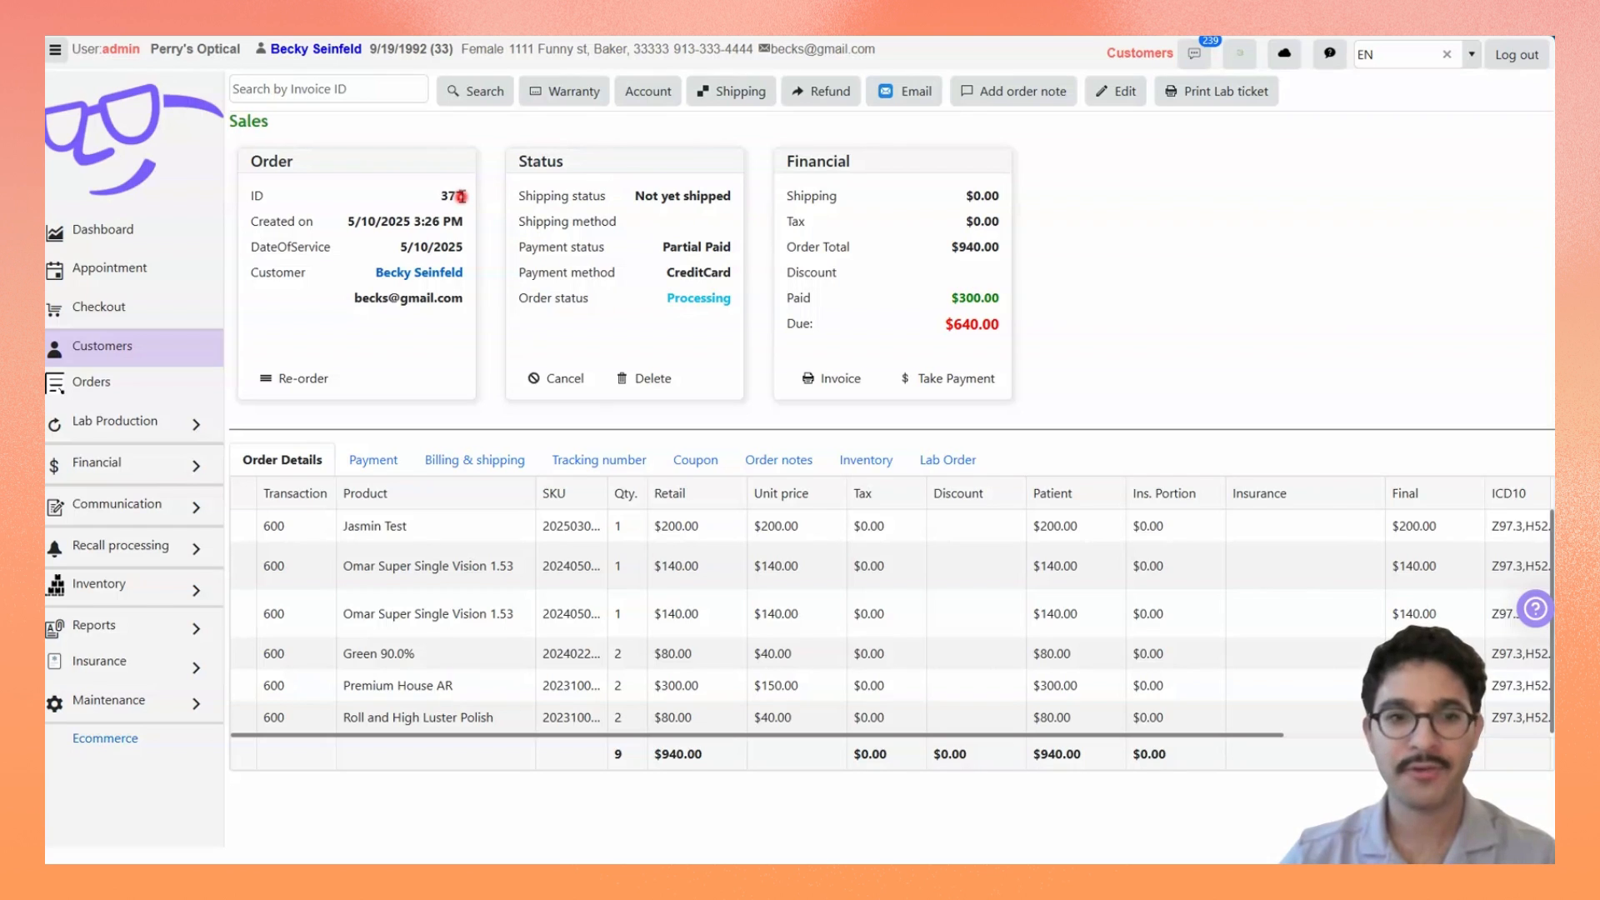
Step: Return to the customer's record and open the same order from the list of lab orders
click(155, 346)
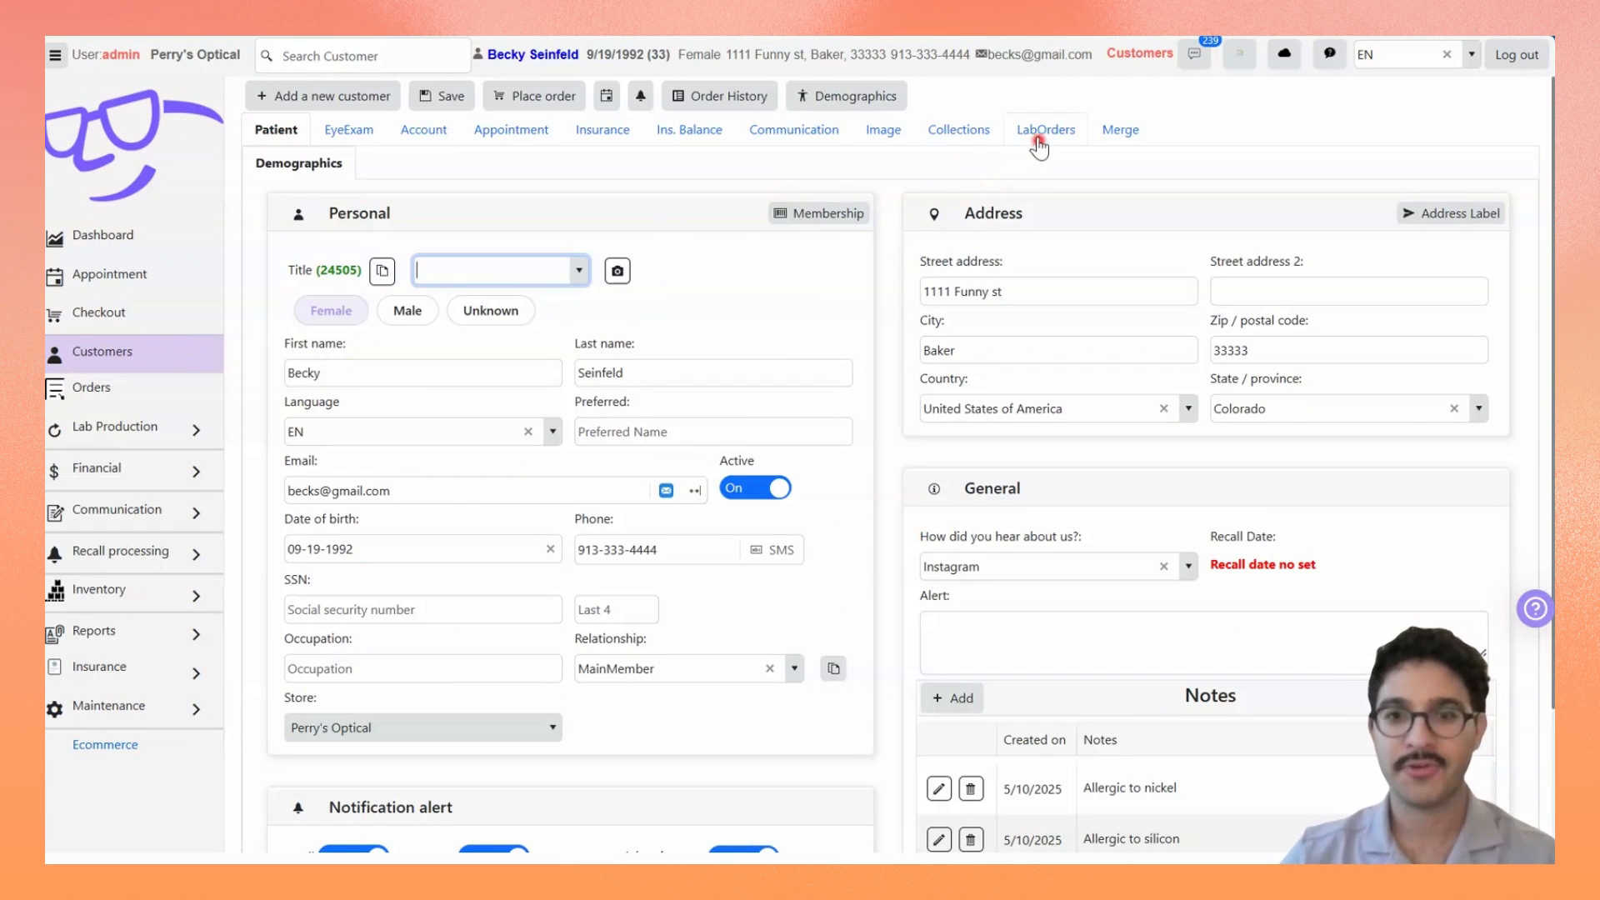
click(1041, 131)
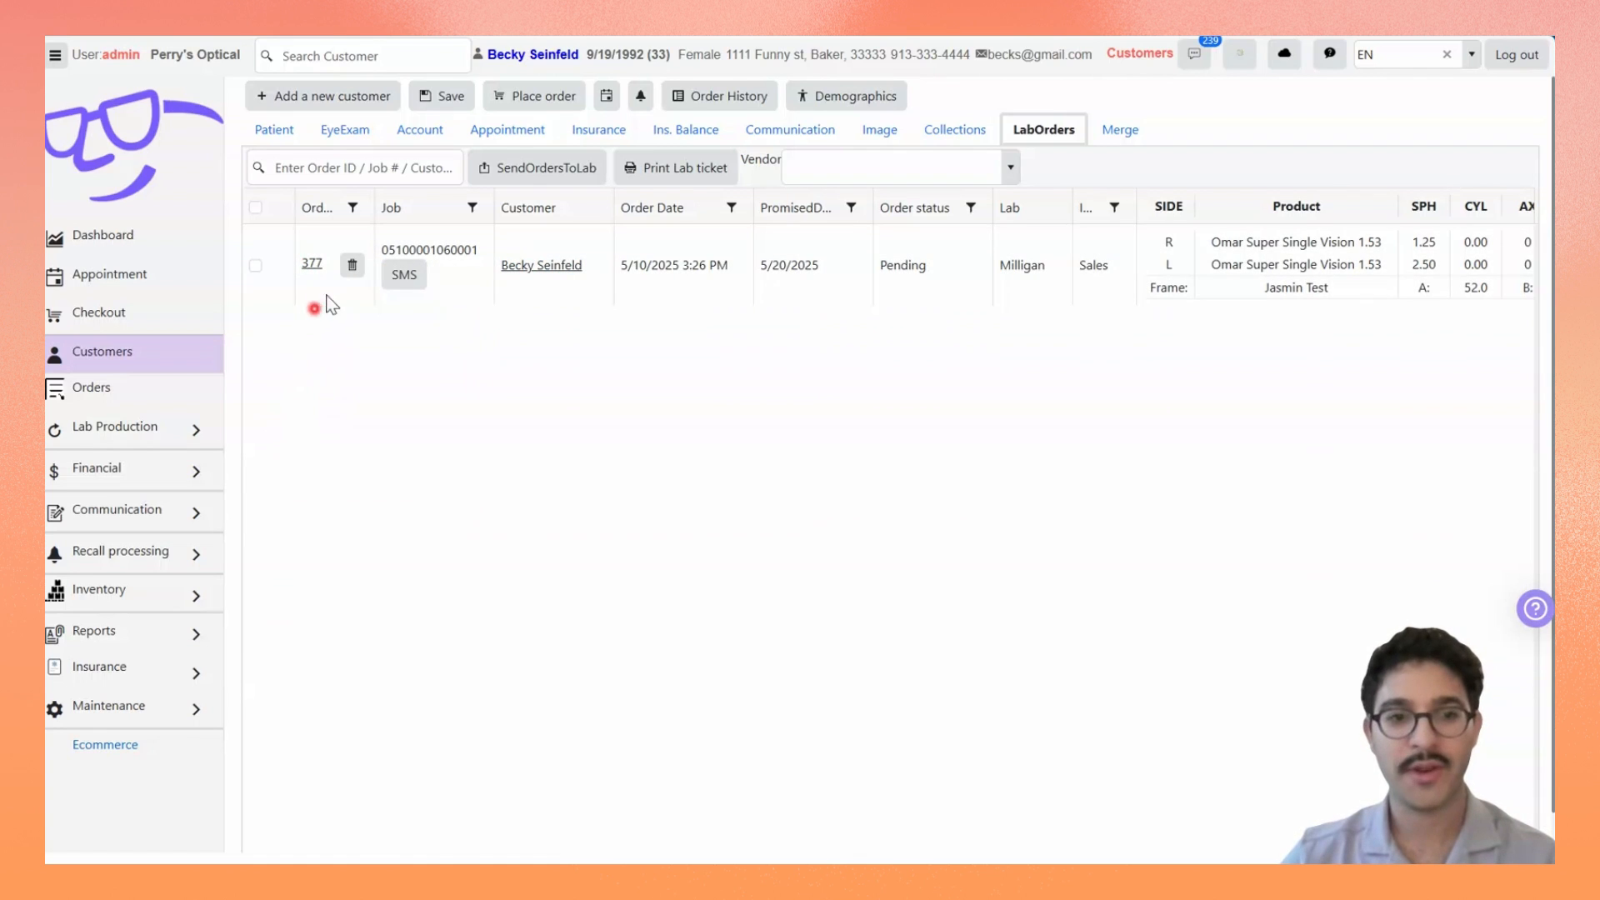
click(315, 265)
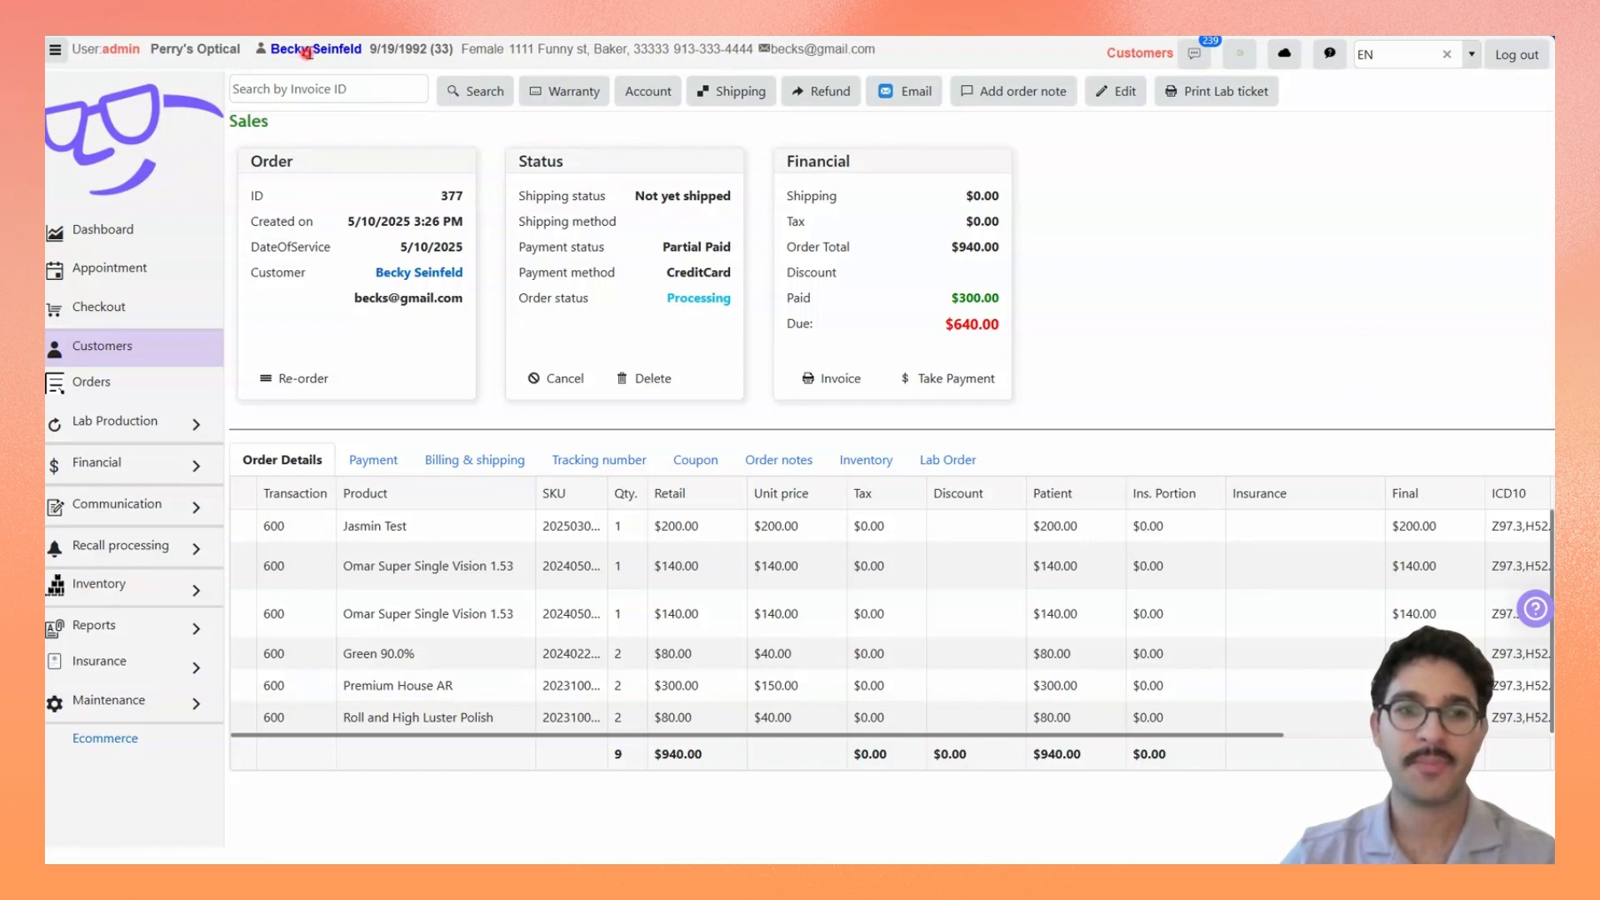
Step: Go to the full orders list and search it by the start of the customer's first name
click(180, 390)
click(337, 90)
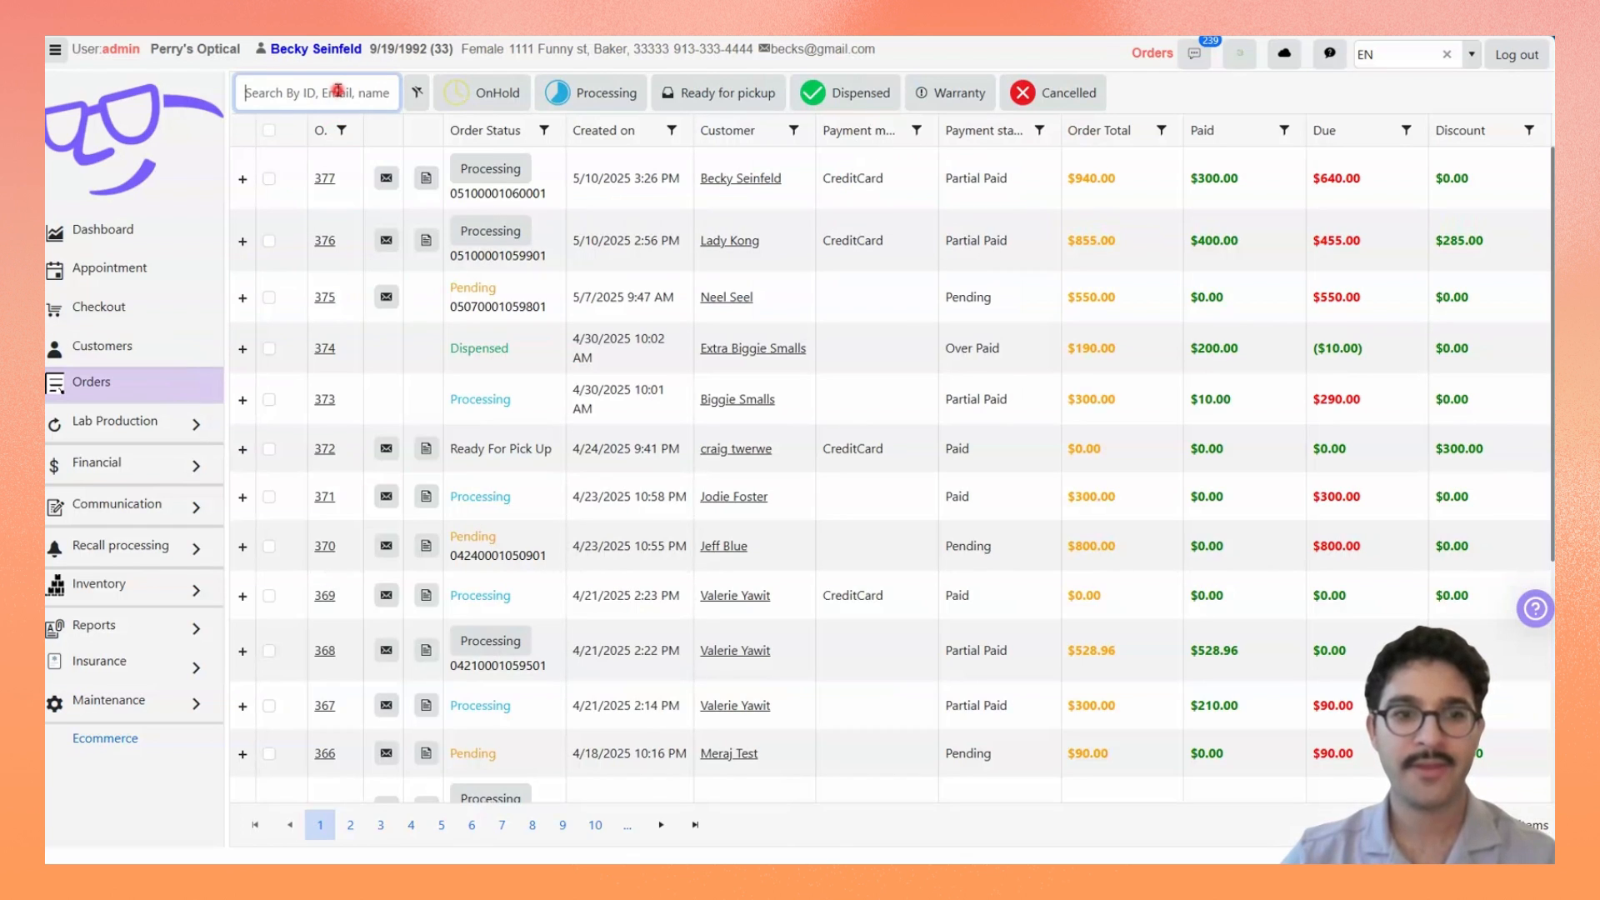
text(bec)
key(Return)
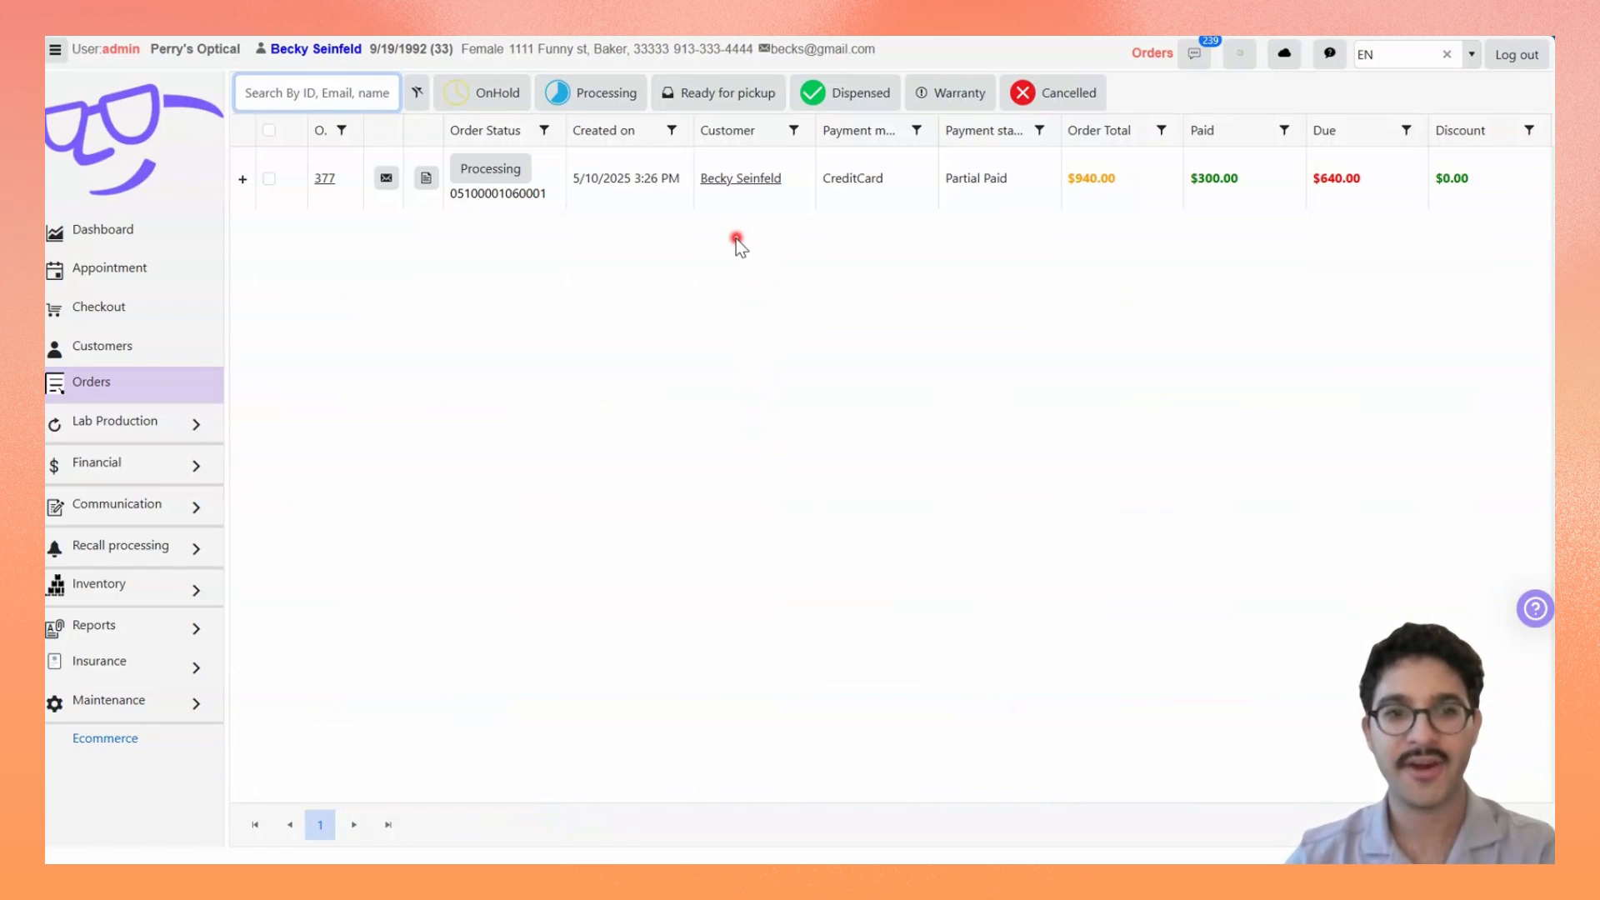
Step: Clear the orders filter, search for the customer's order by its ID and open it
click(415, 98)
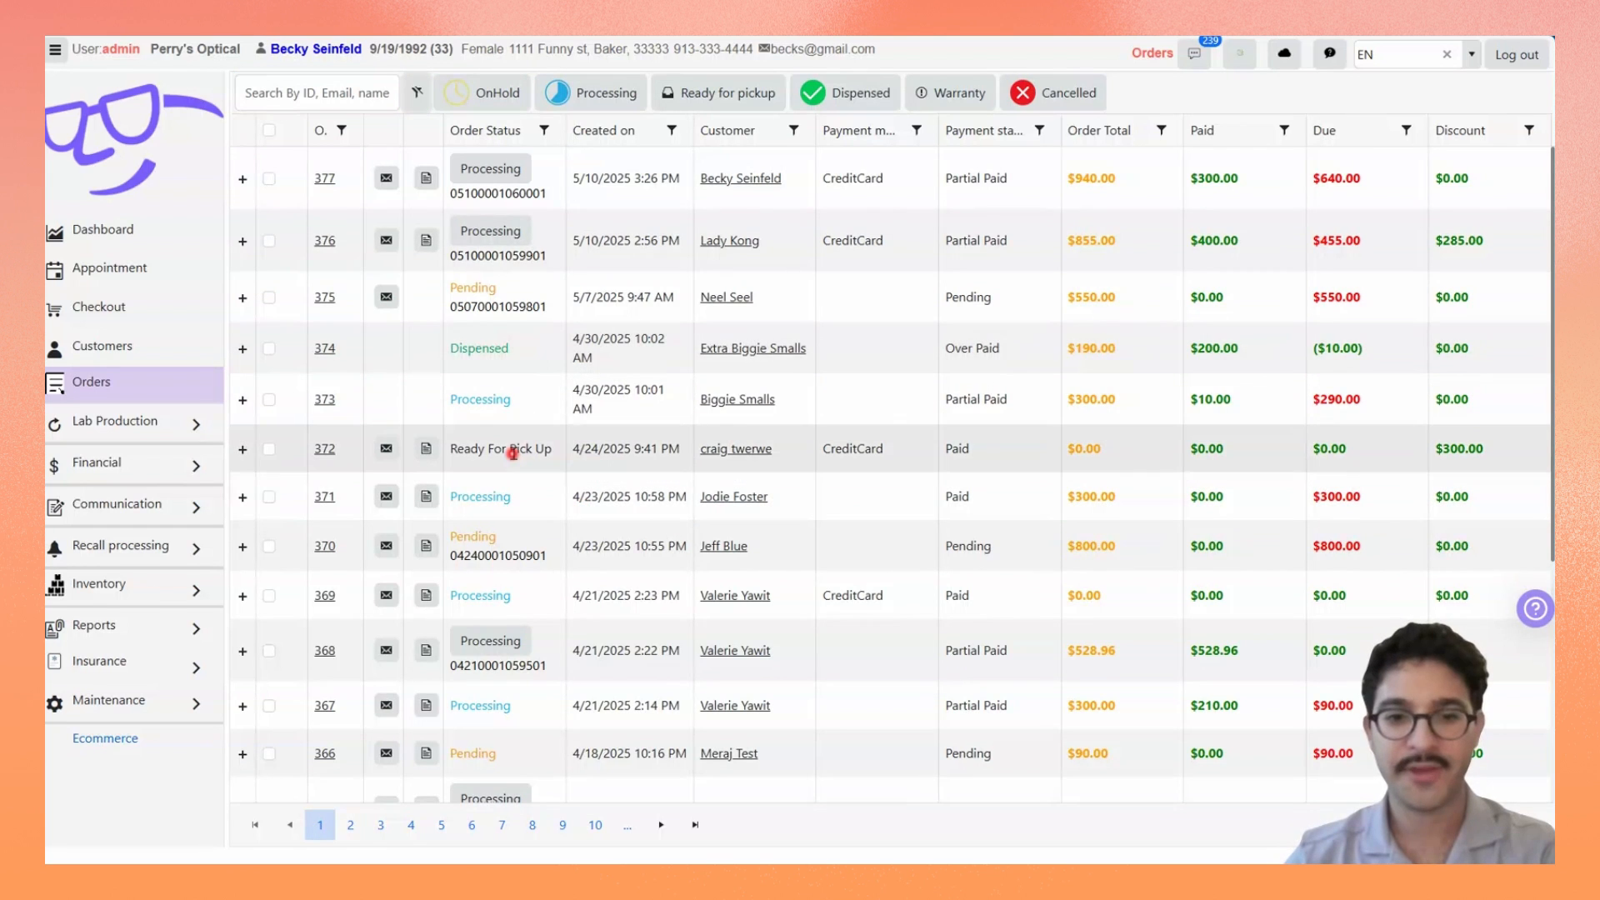
scroll(512, 453, down, 5)
scroll(512, 453, up, 5)
click(297, 102)
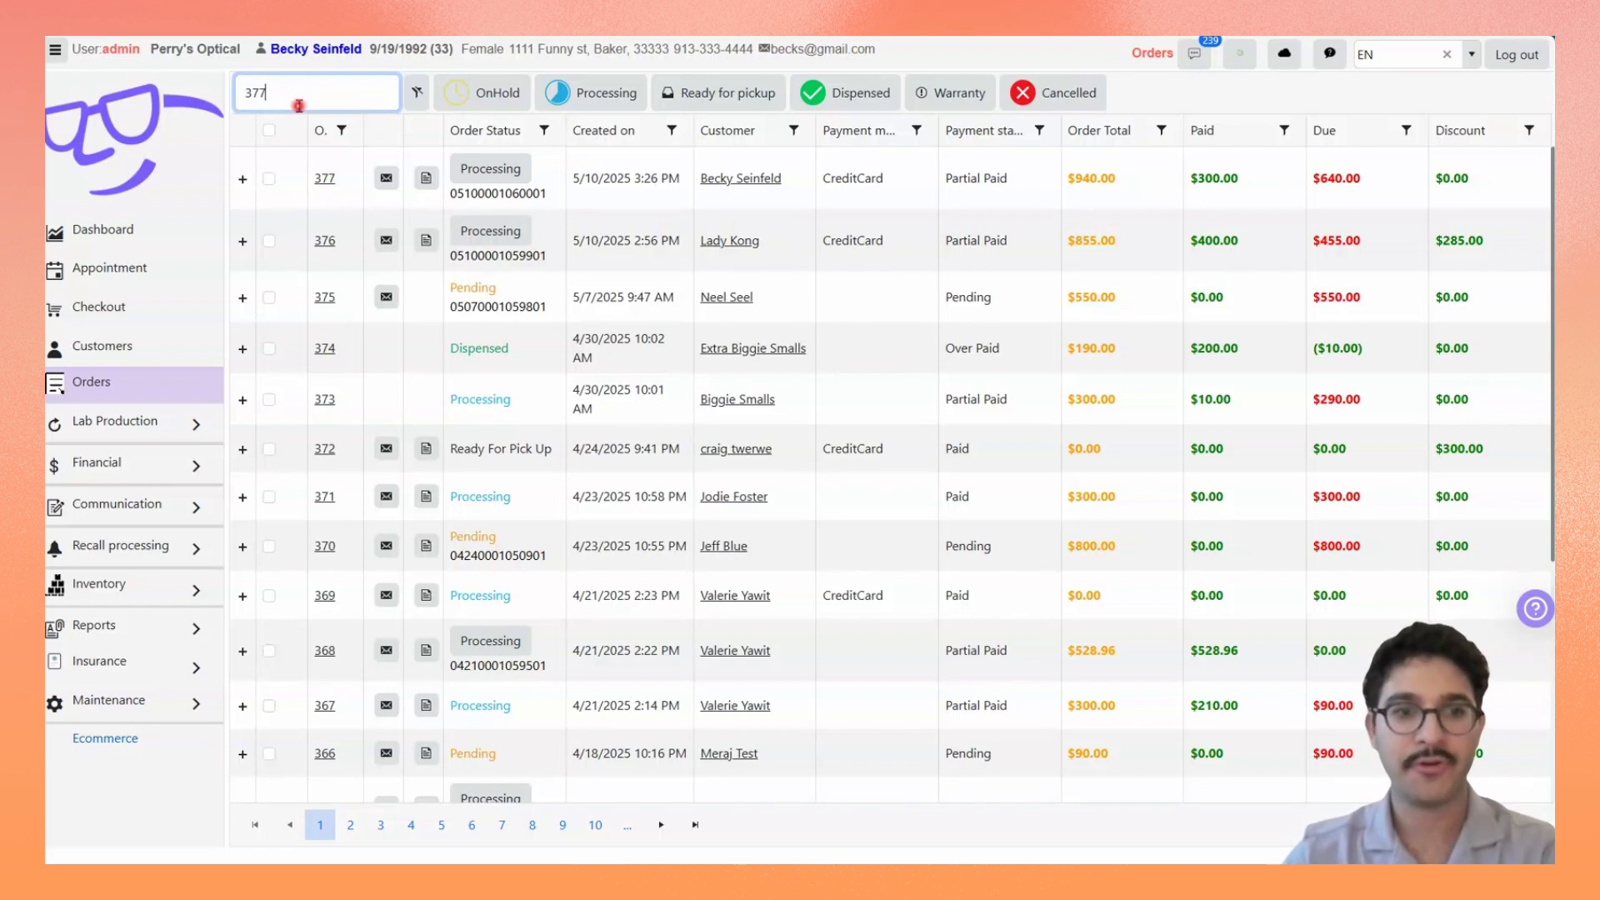
key(Return)
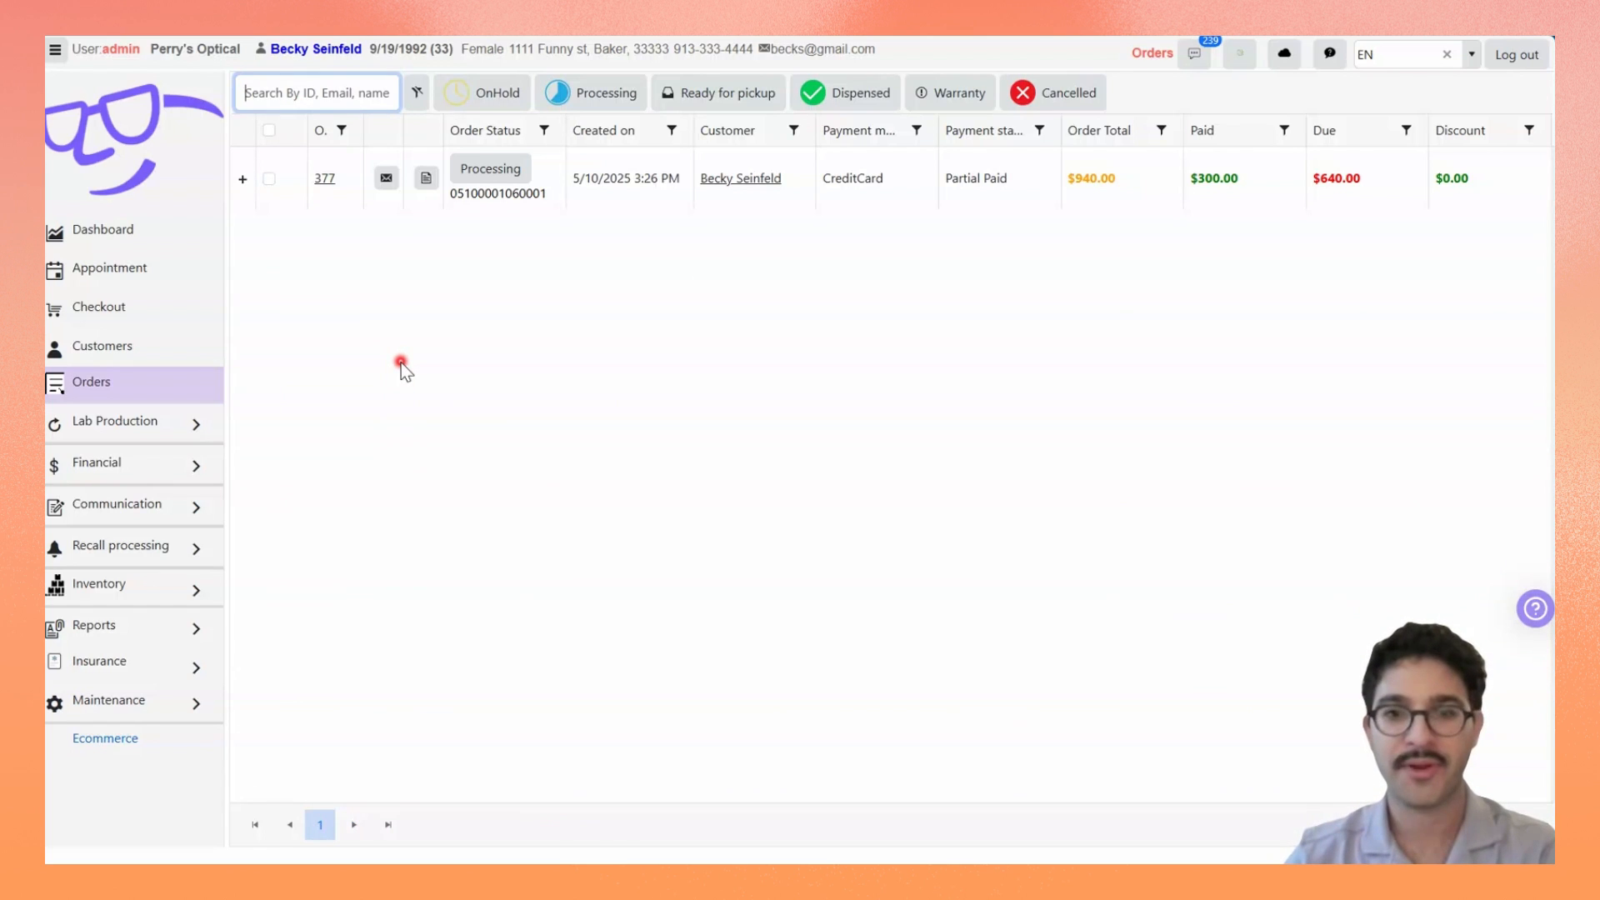
click(325, 179)
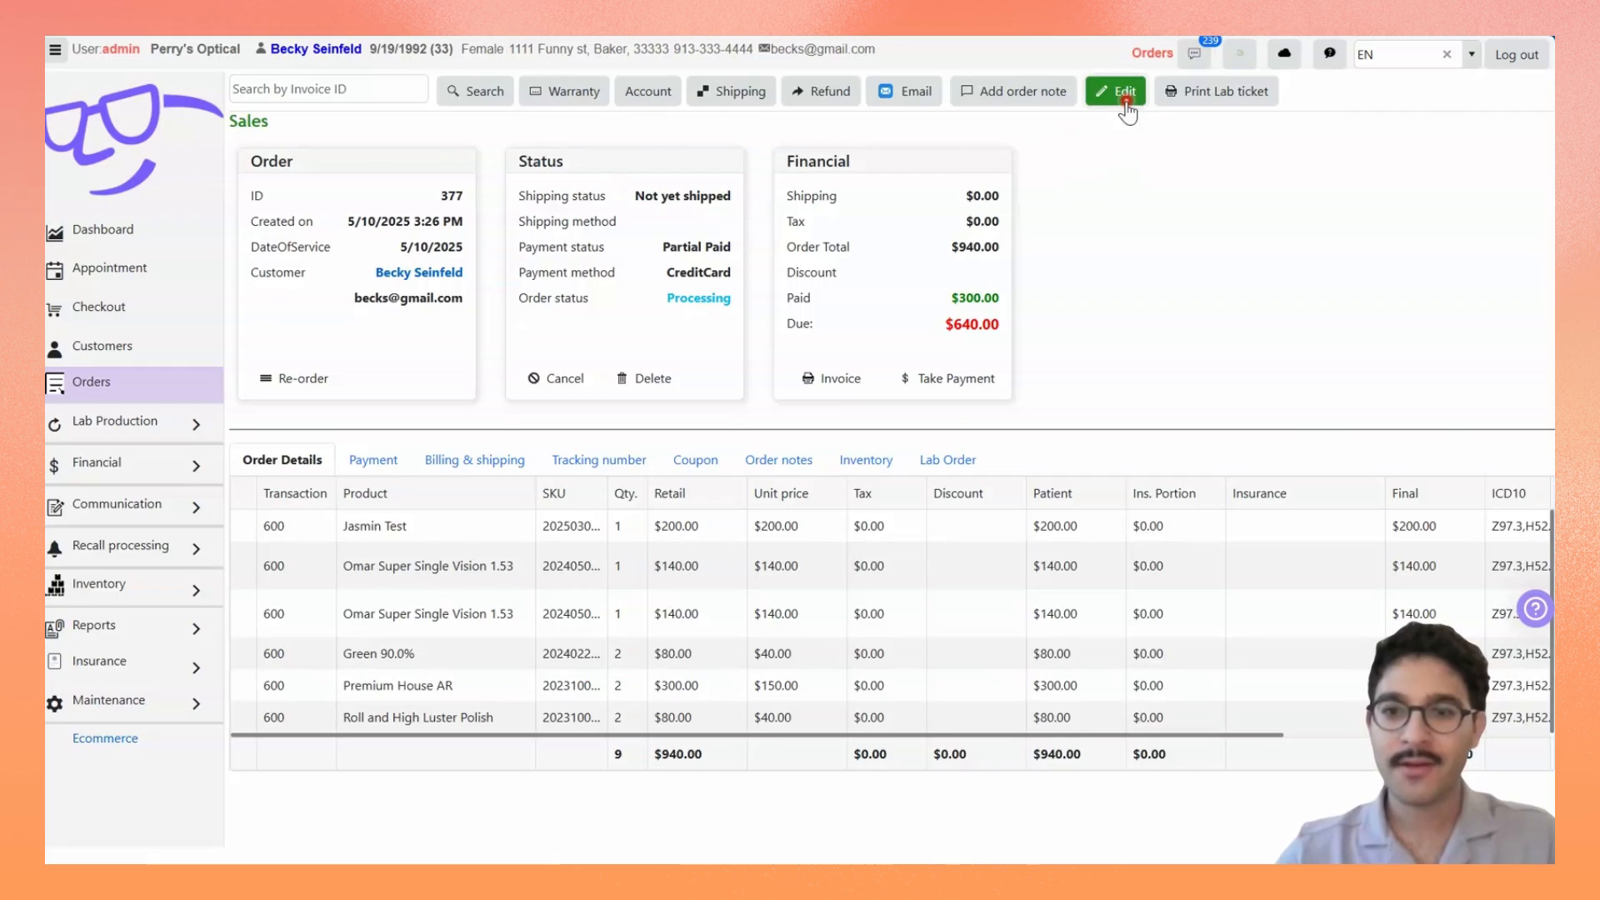
Step: Edit the order to delete the Roll and High Luster Polish line item, and save the order
click(1124, 93)
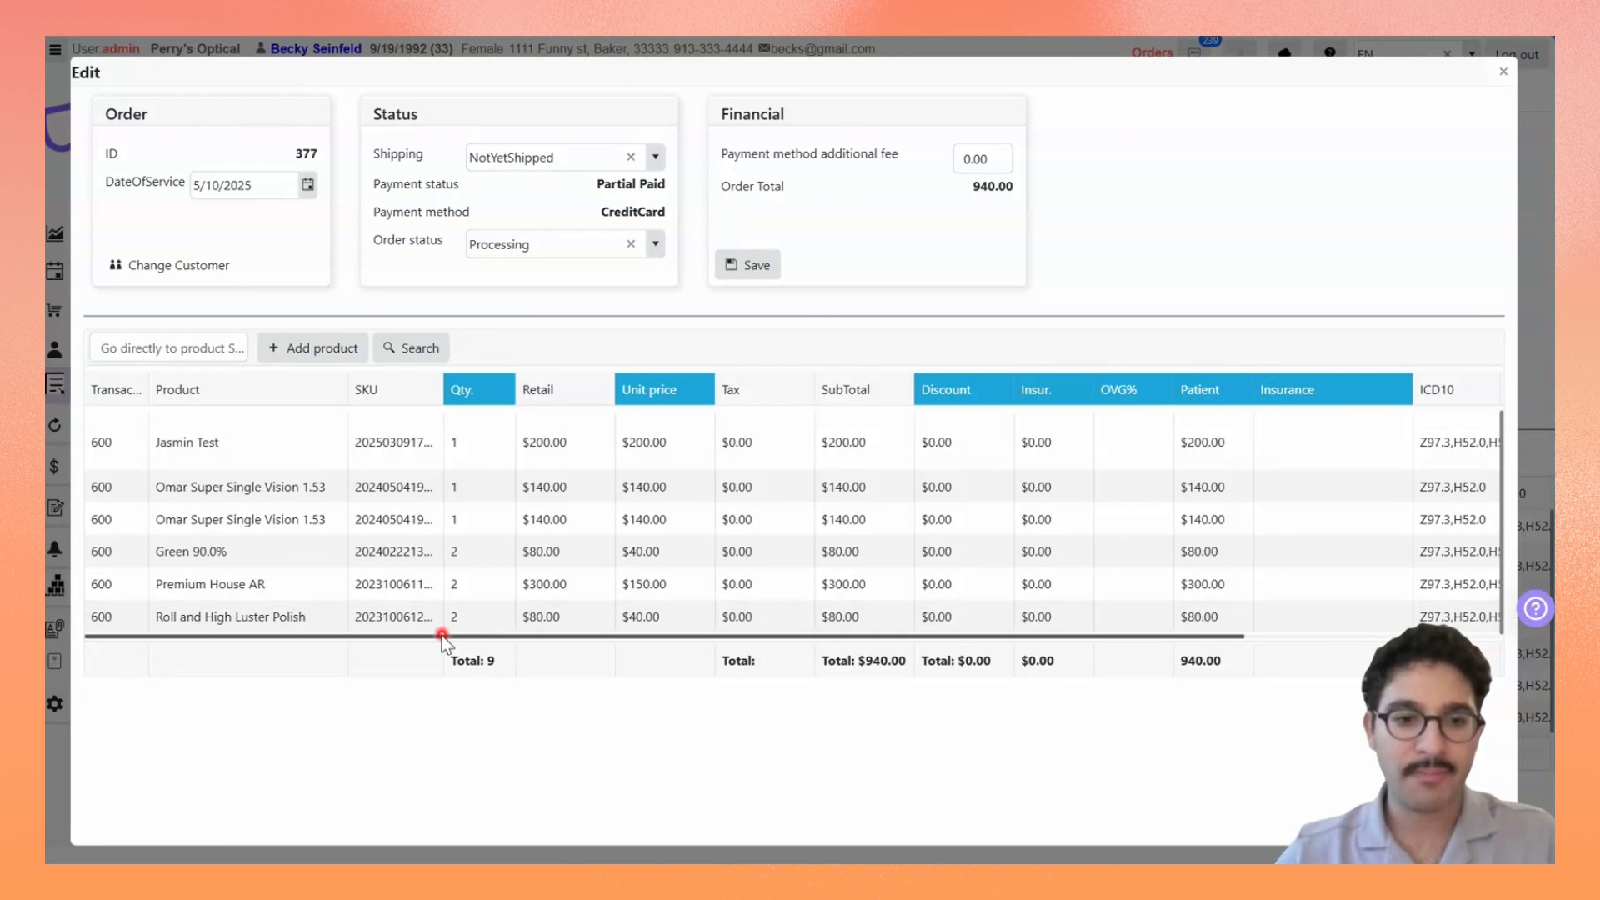
drag(461, 638, 718, 636)
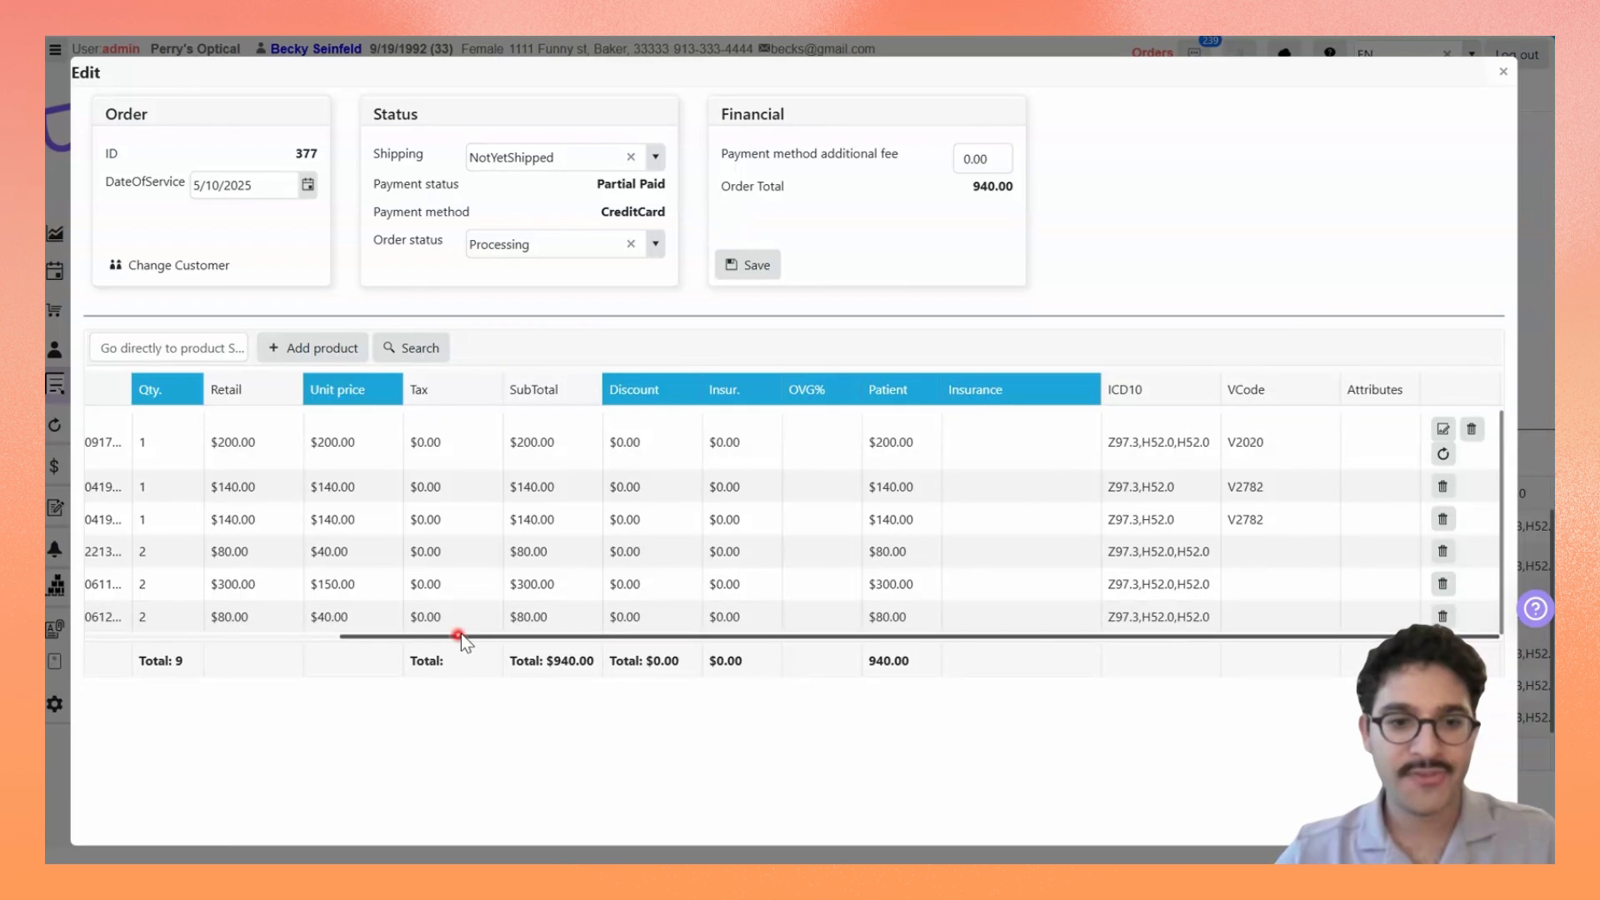
drag(458, 636, 139, 633)
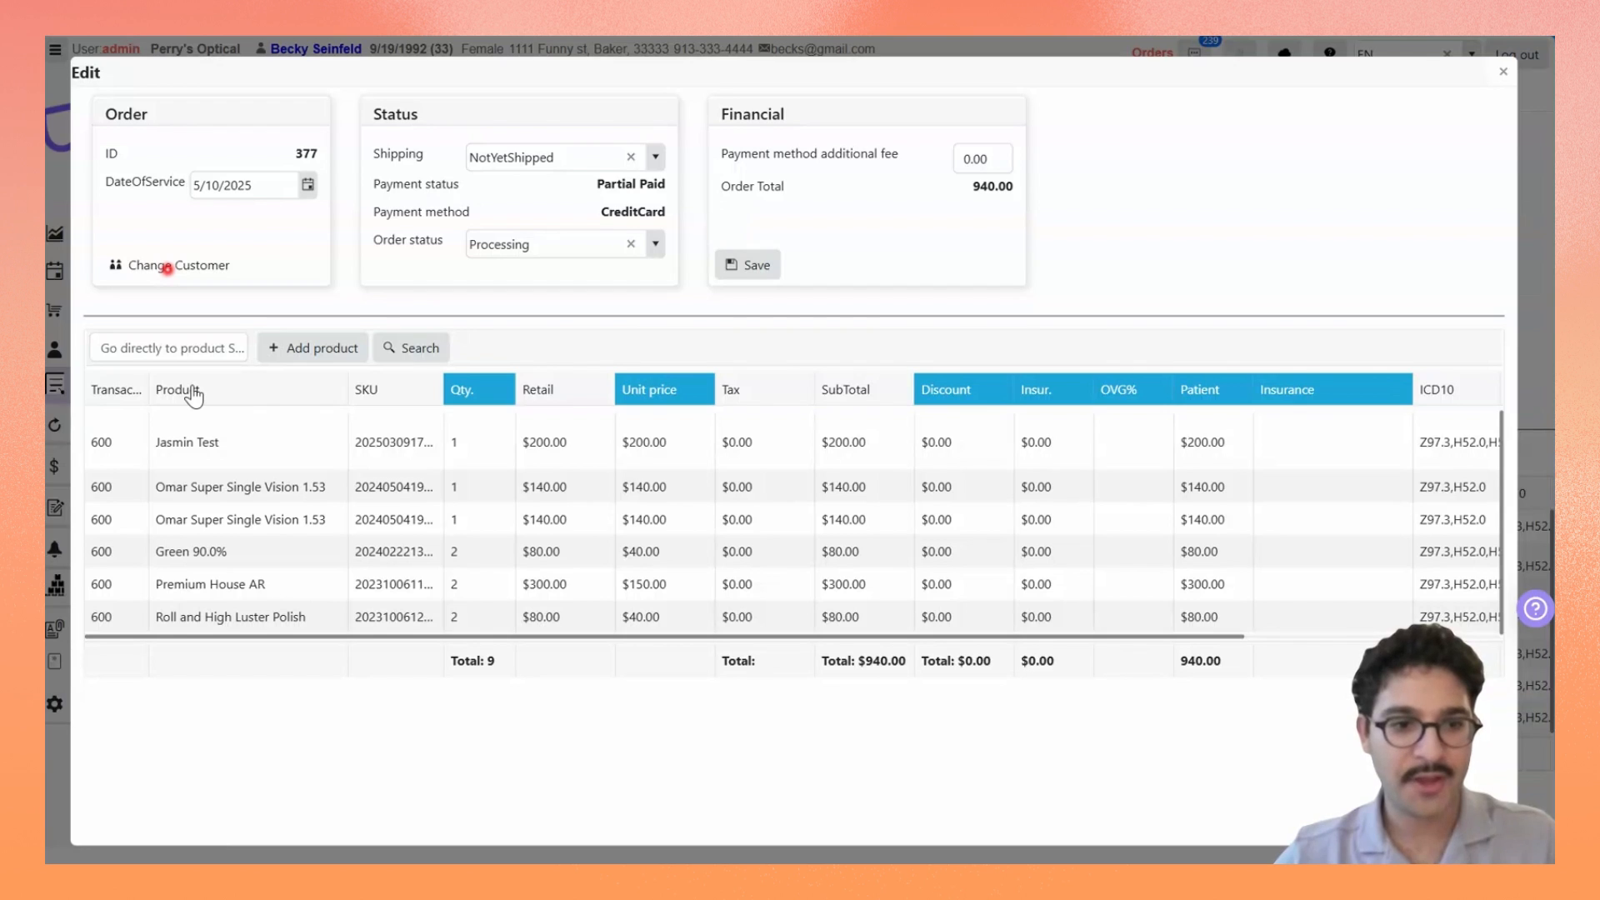
drag(215, 589, 196, 575)
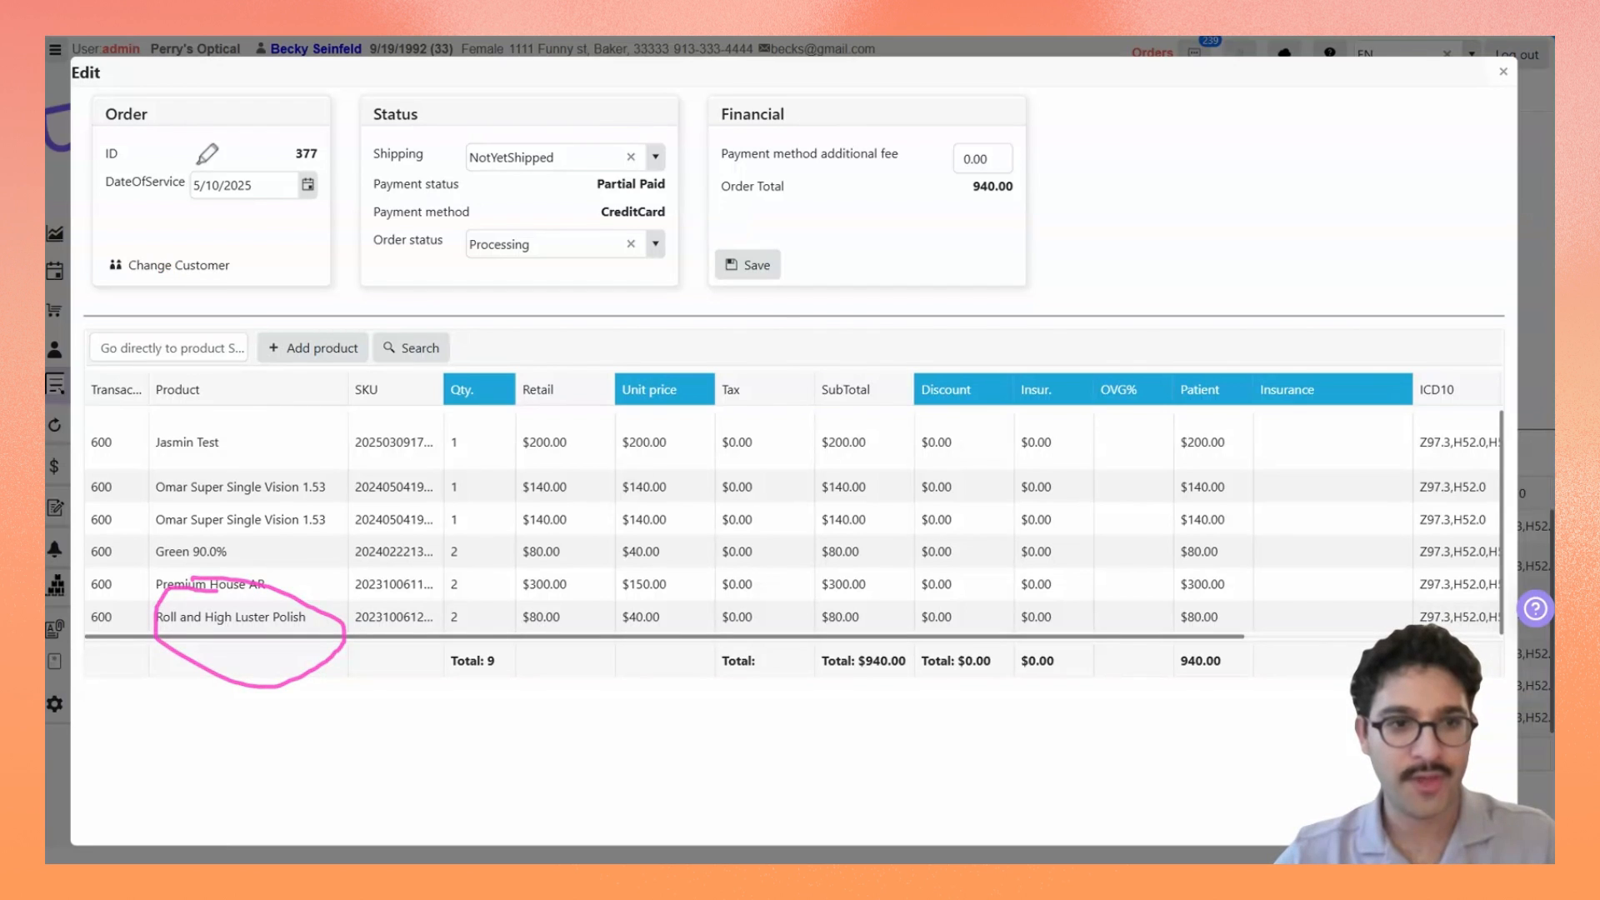
key(Escape)
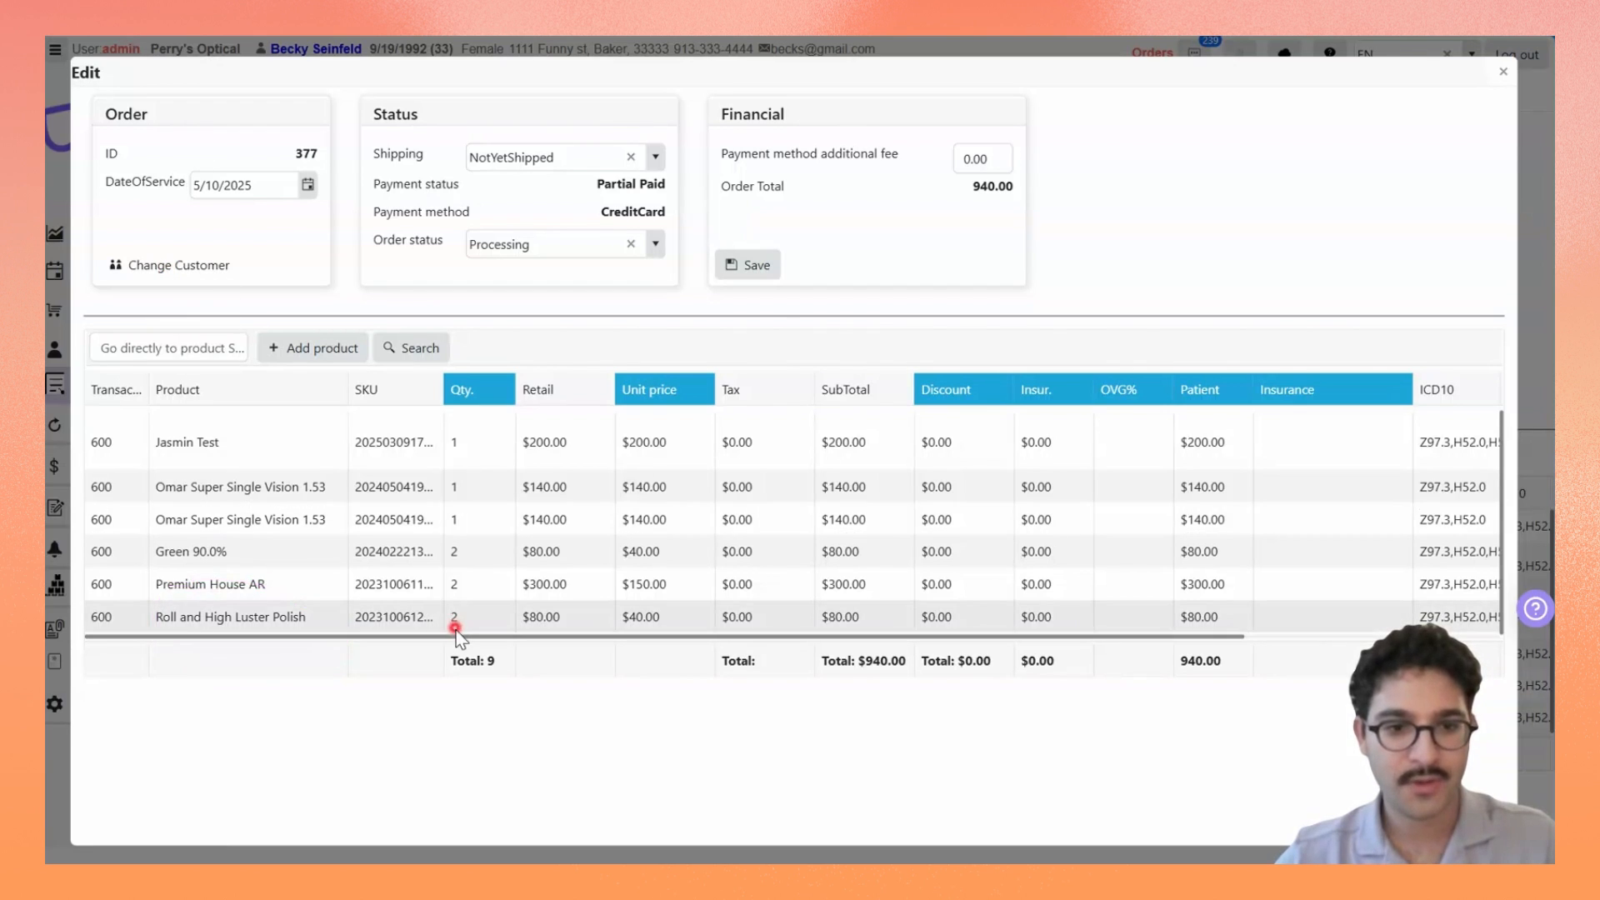
drag(450, 635, 1063, 623)
click(551, 639)
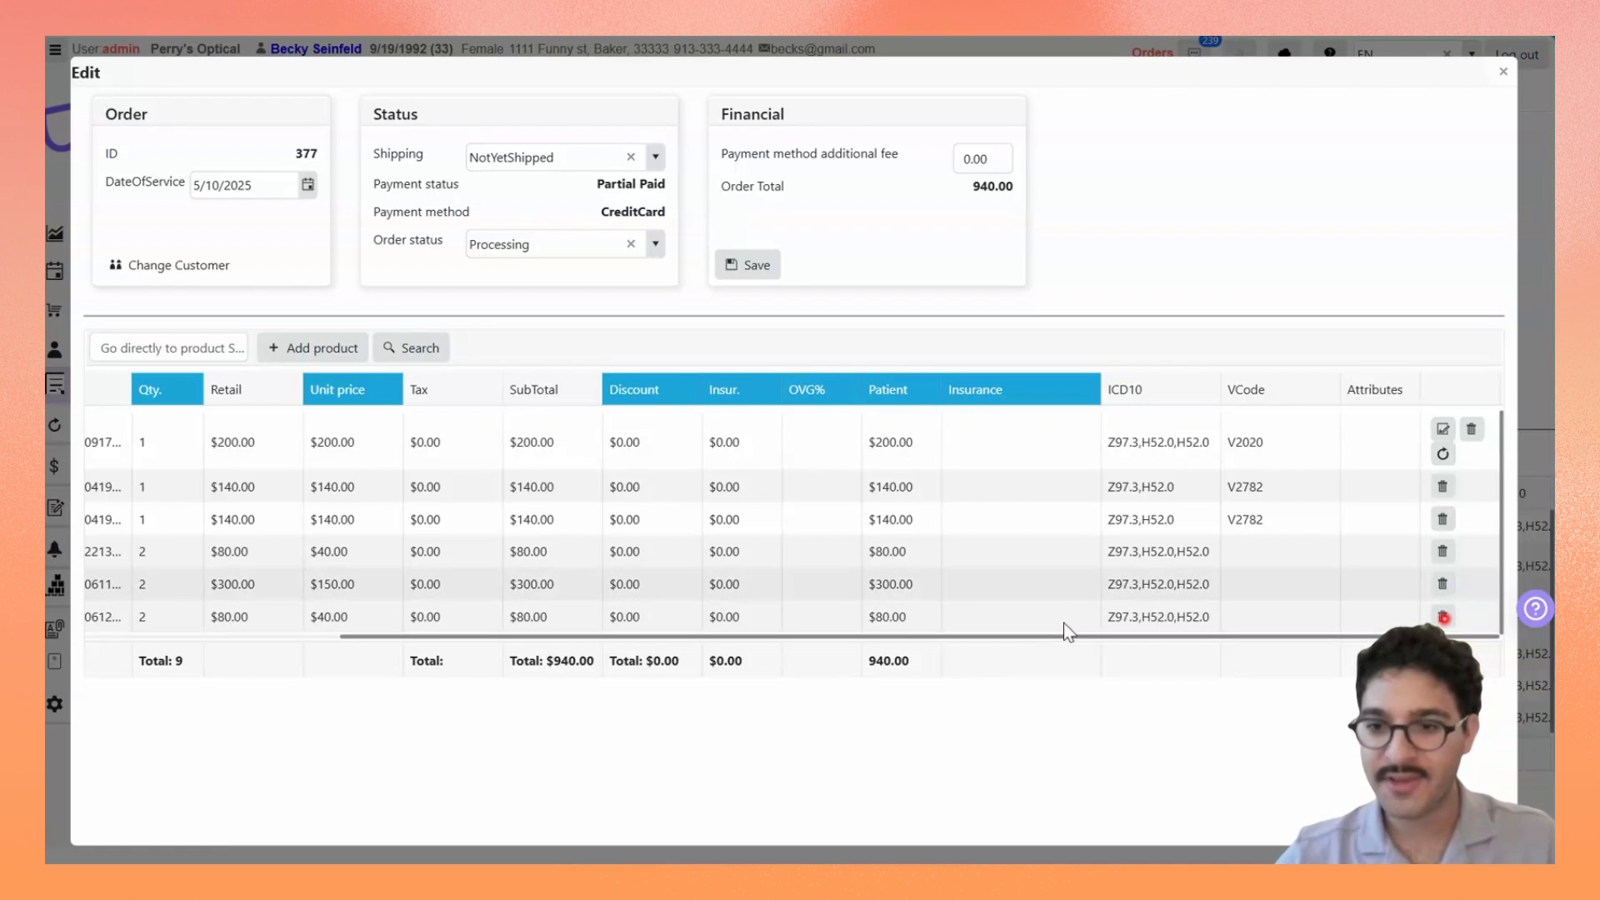
click(1442, 617)
click(839, 482)
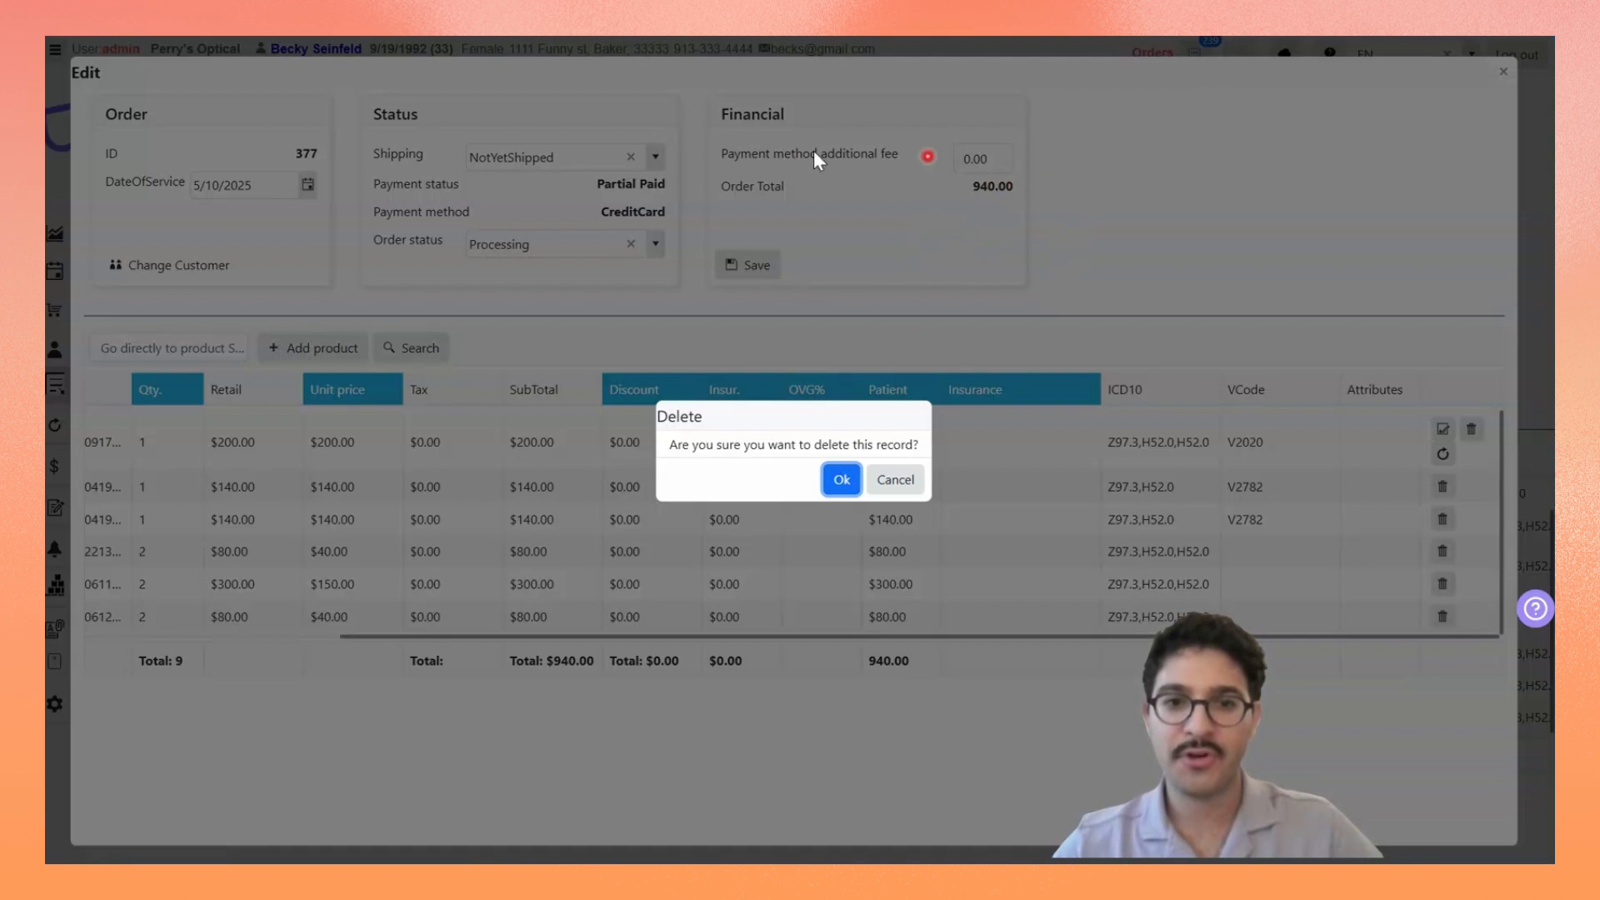
click(841, 480)
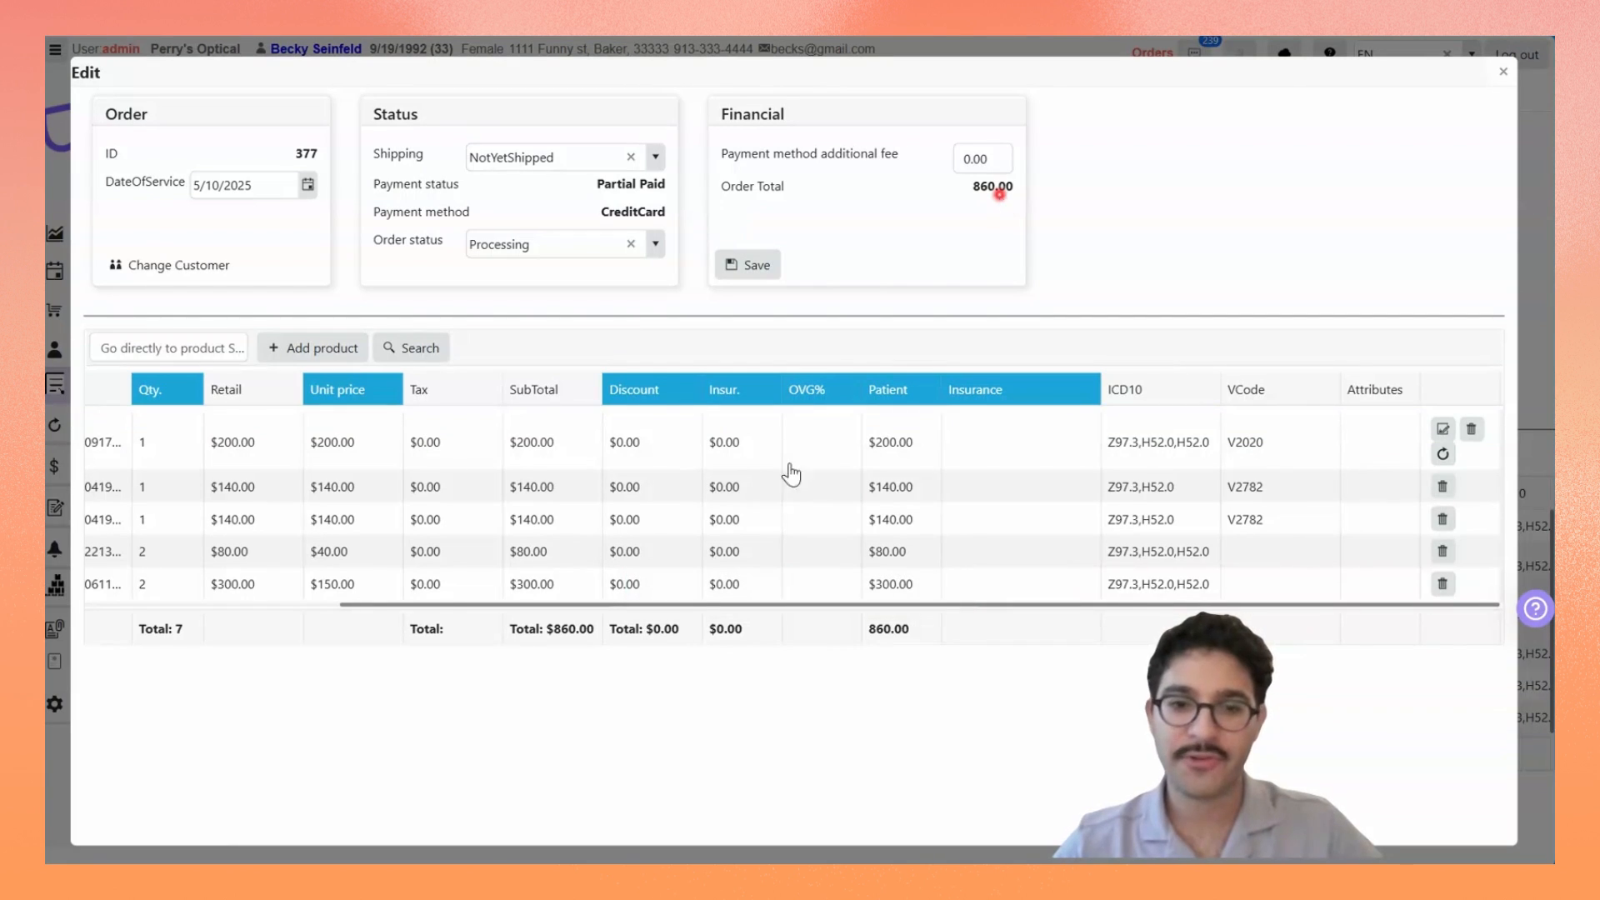
drag(583, 605, 775, 636)
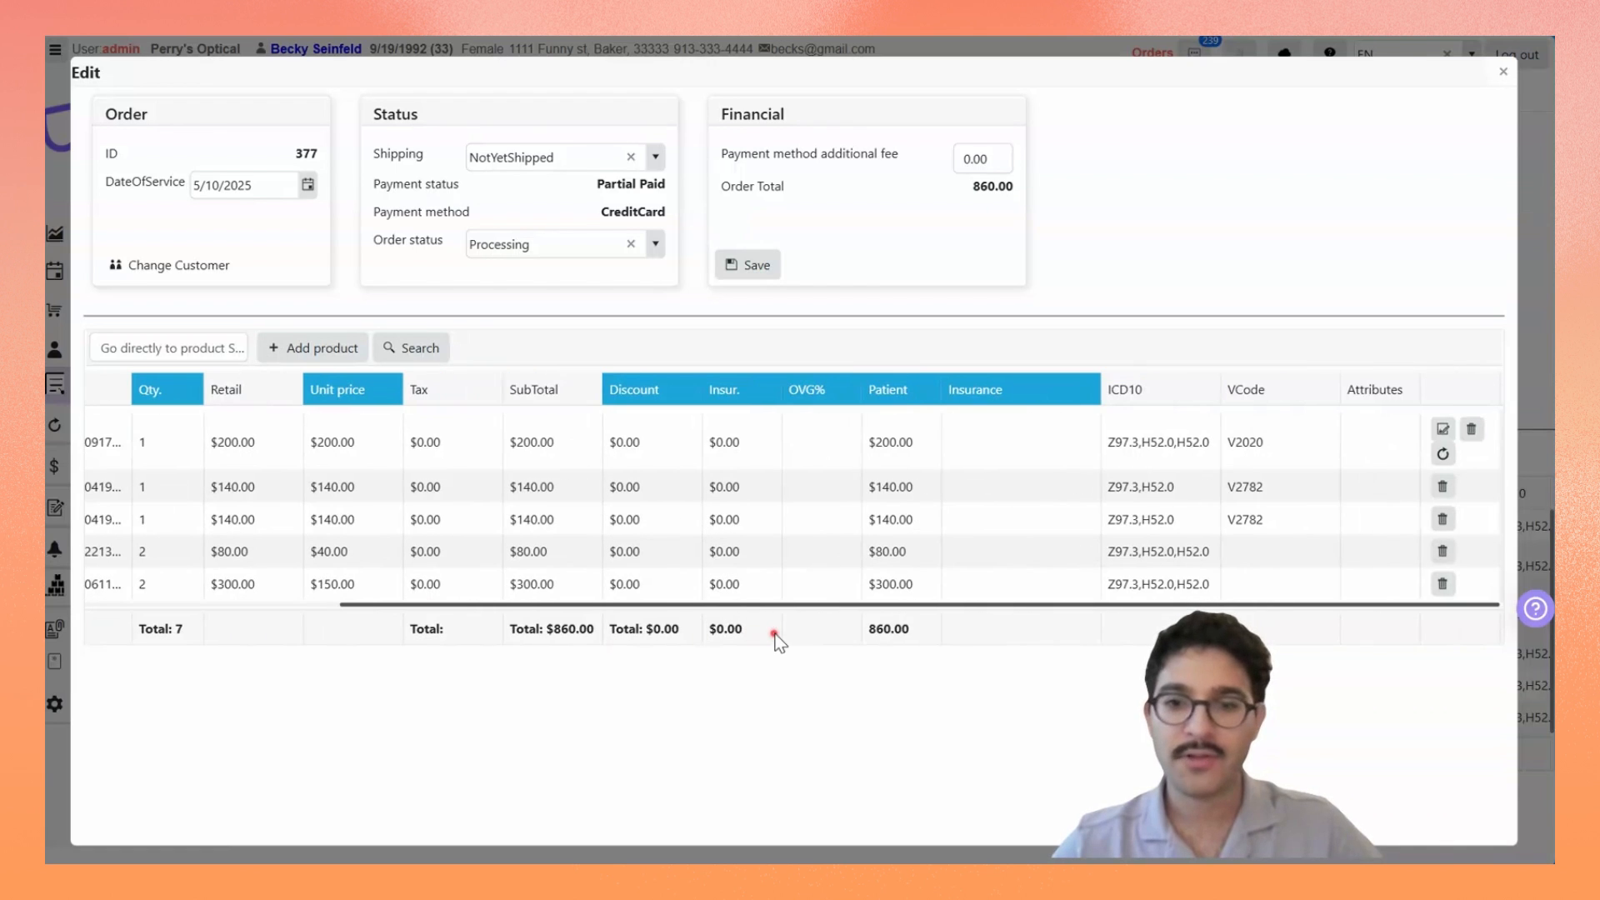
click(747, 265)
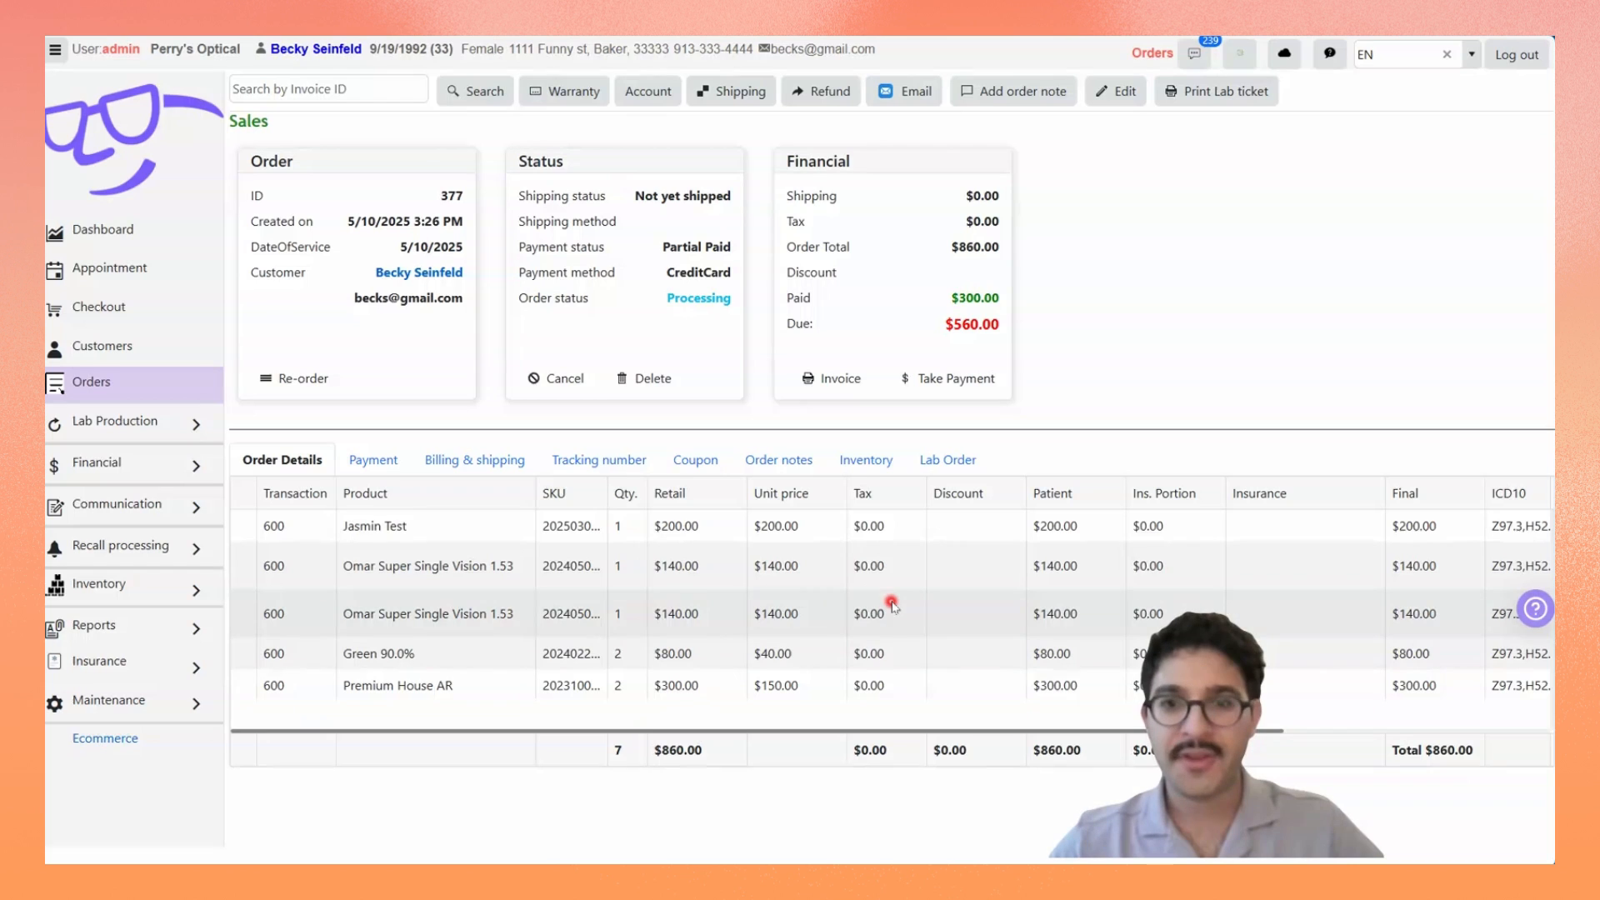
Step: Reopen the order for editing and open the prescription order wizard from the Jasmin Test frame line
click(1123, 98)
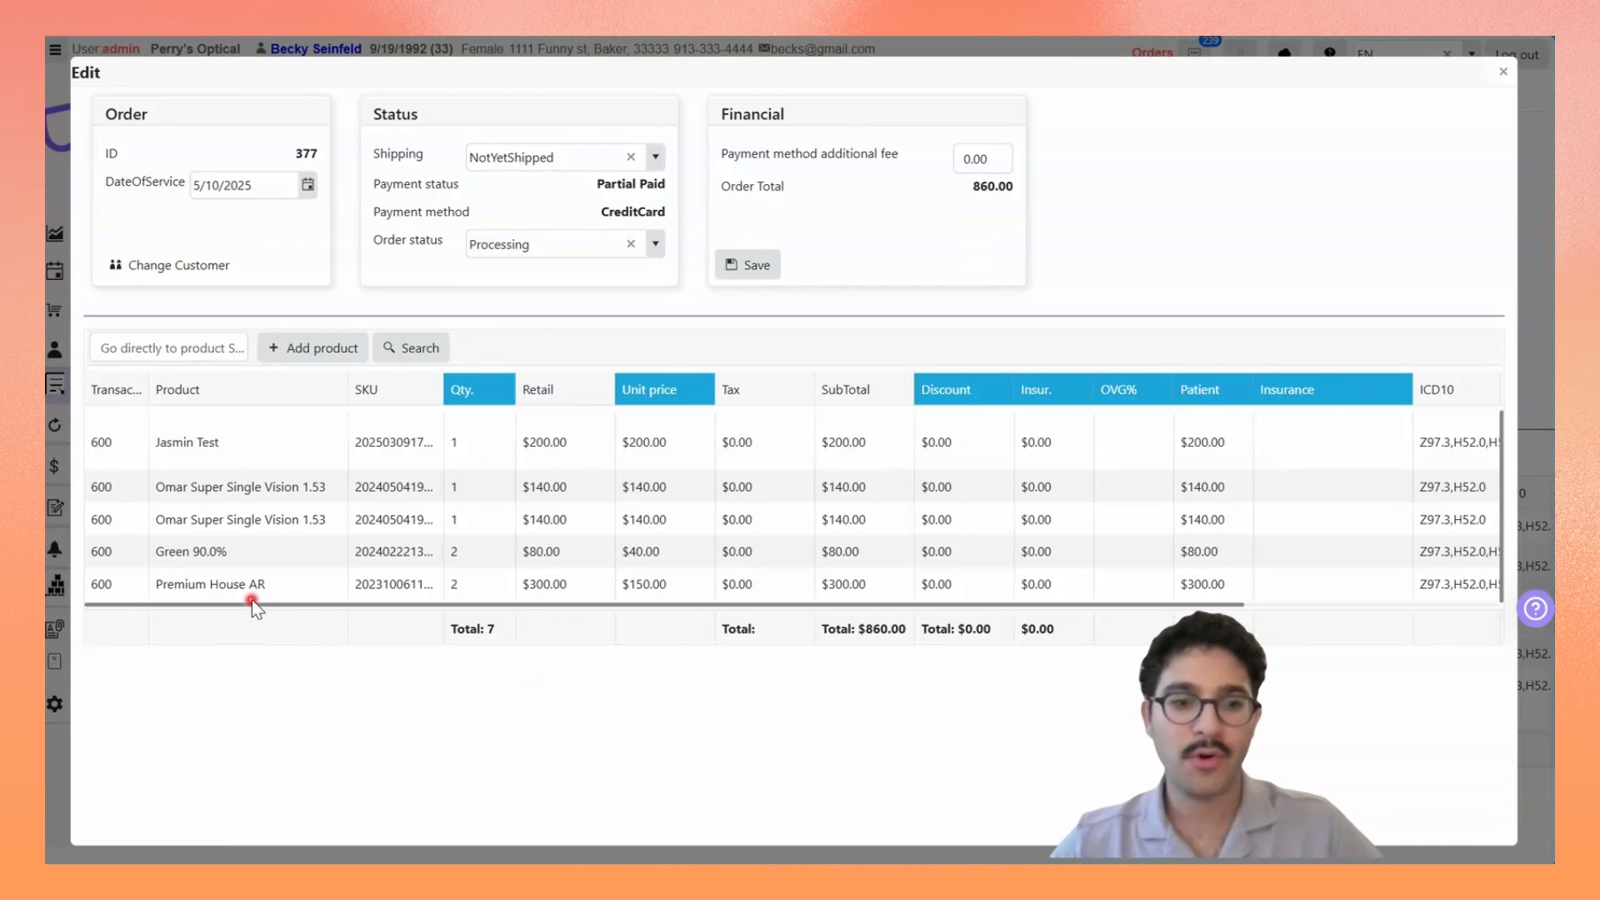
drag(242, 608, 583, 603)
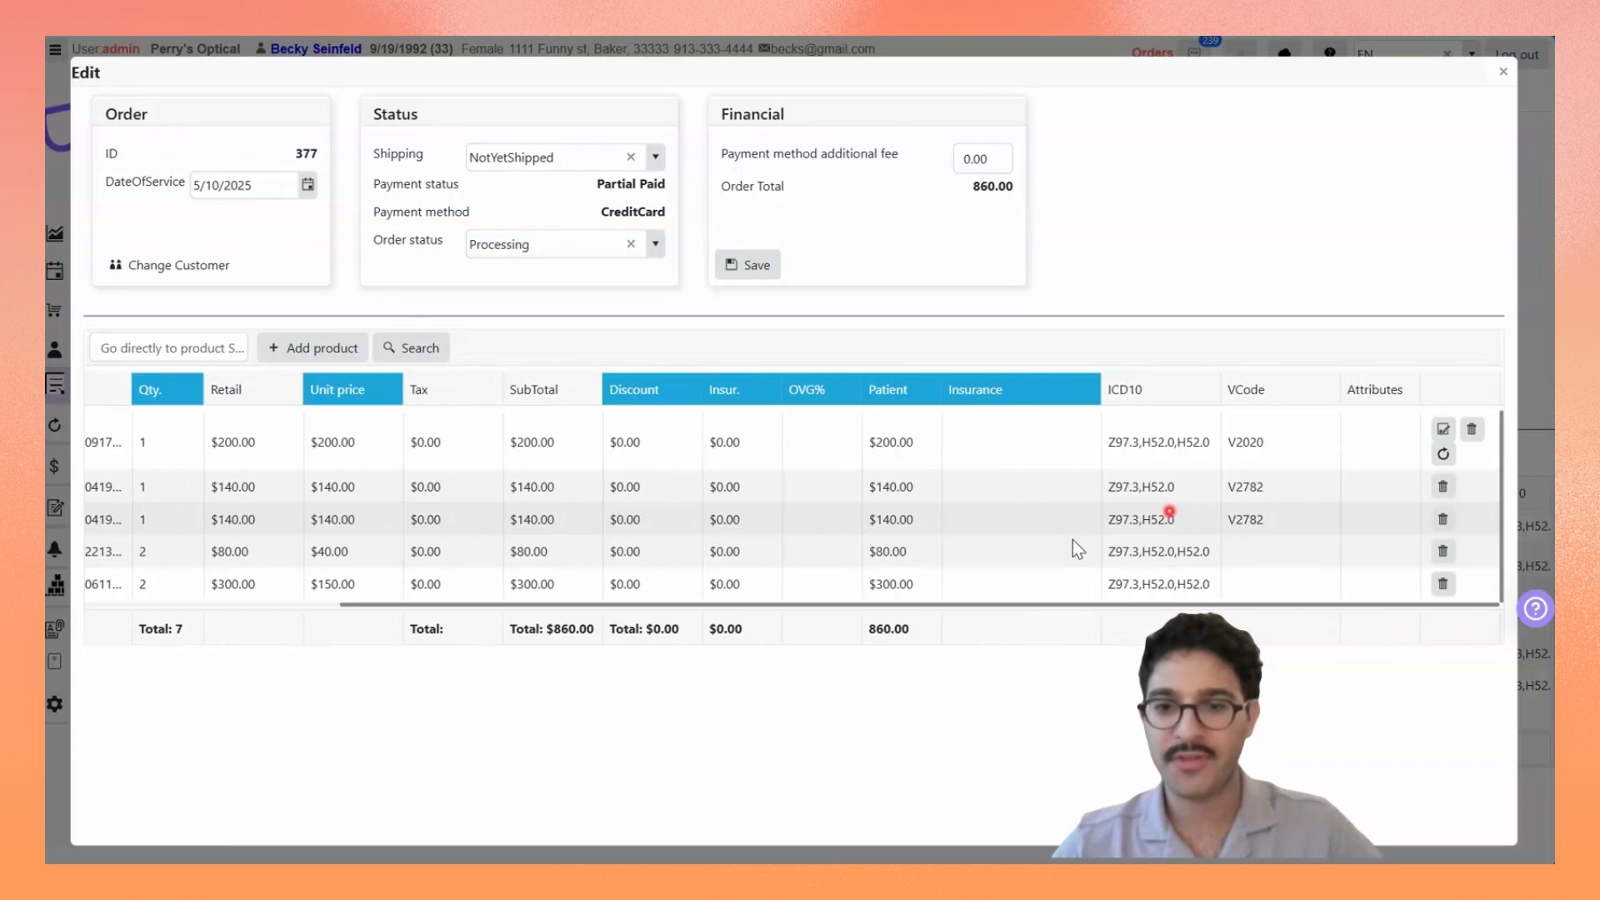
click(1441, 431)
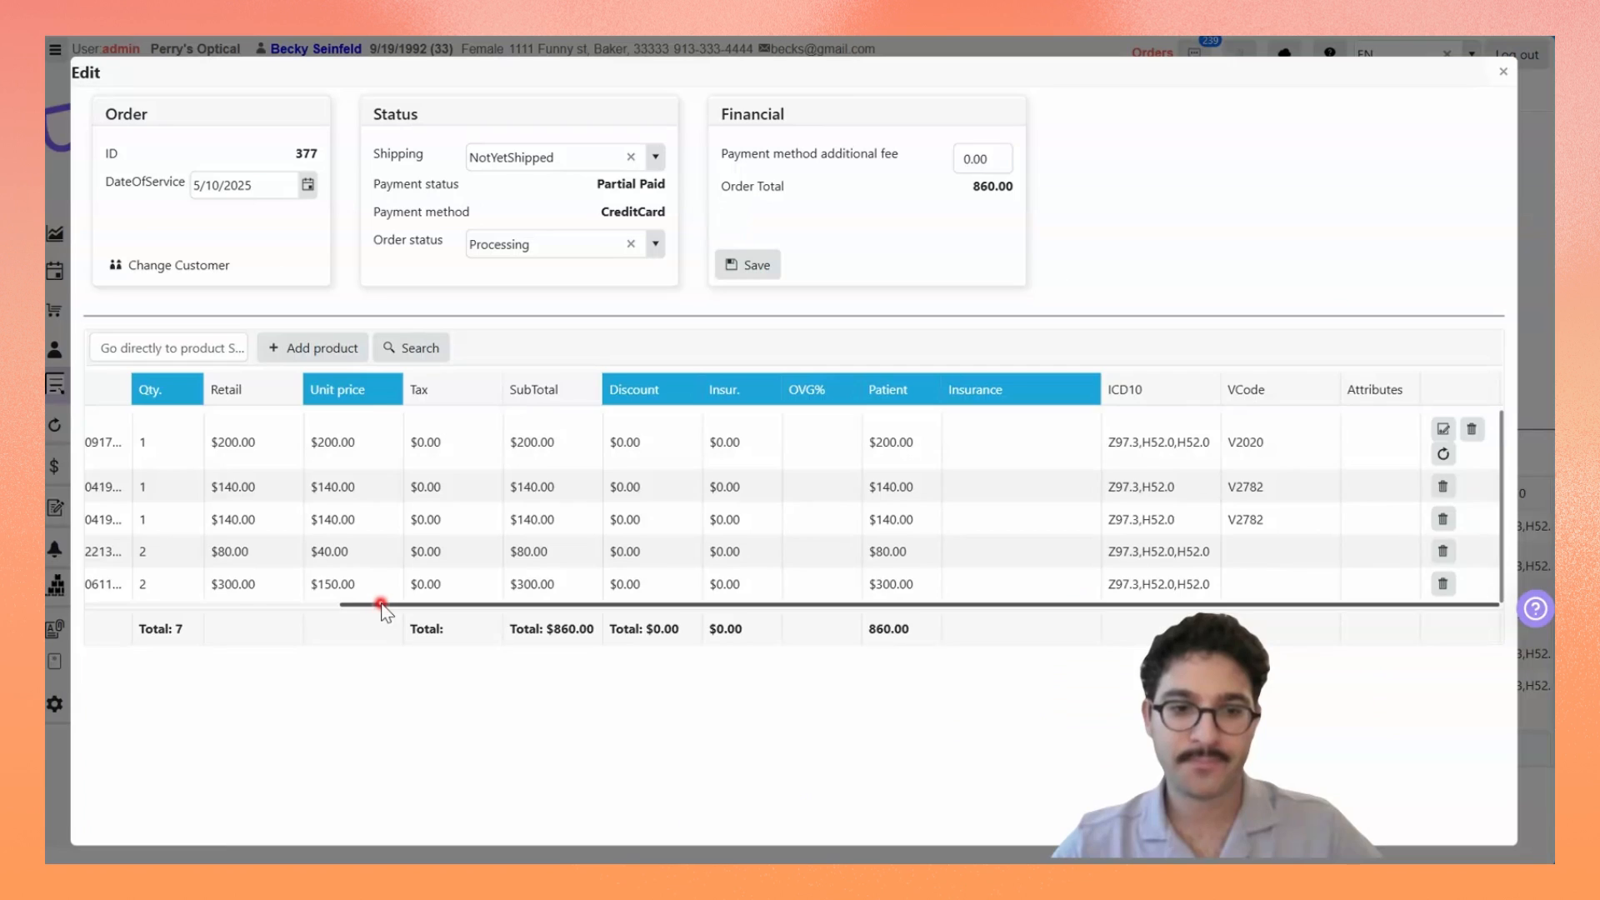
drag(380, 605, 108, 586)
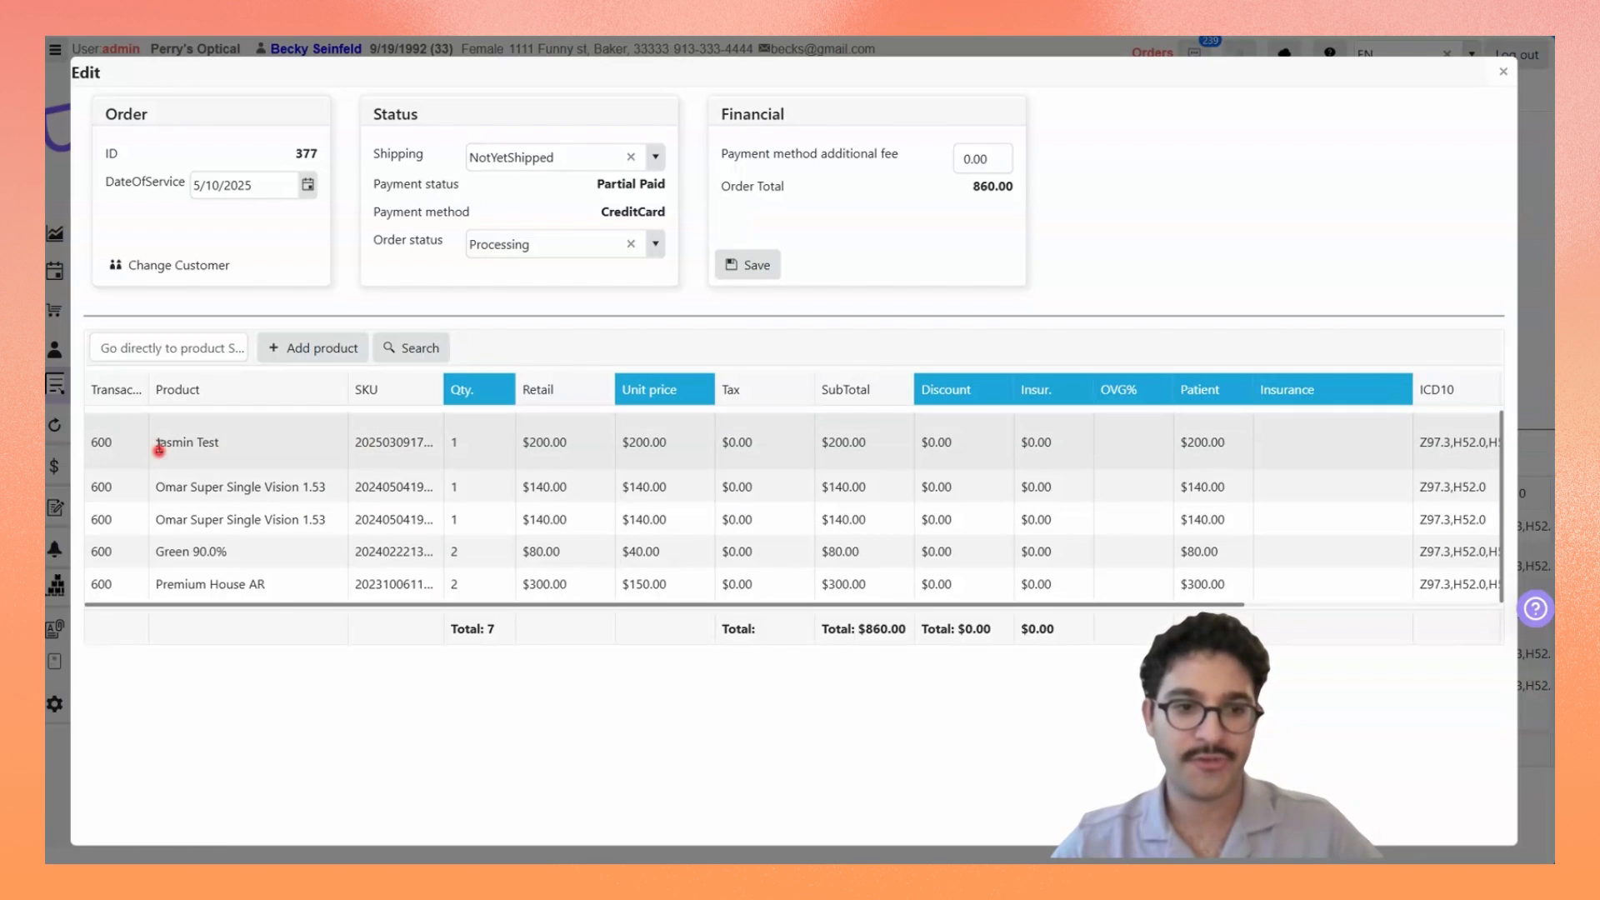
drag(172, 442, 233, 439)
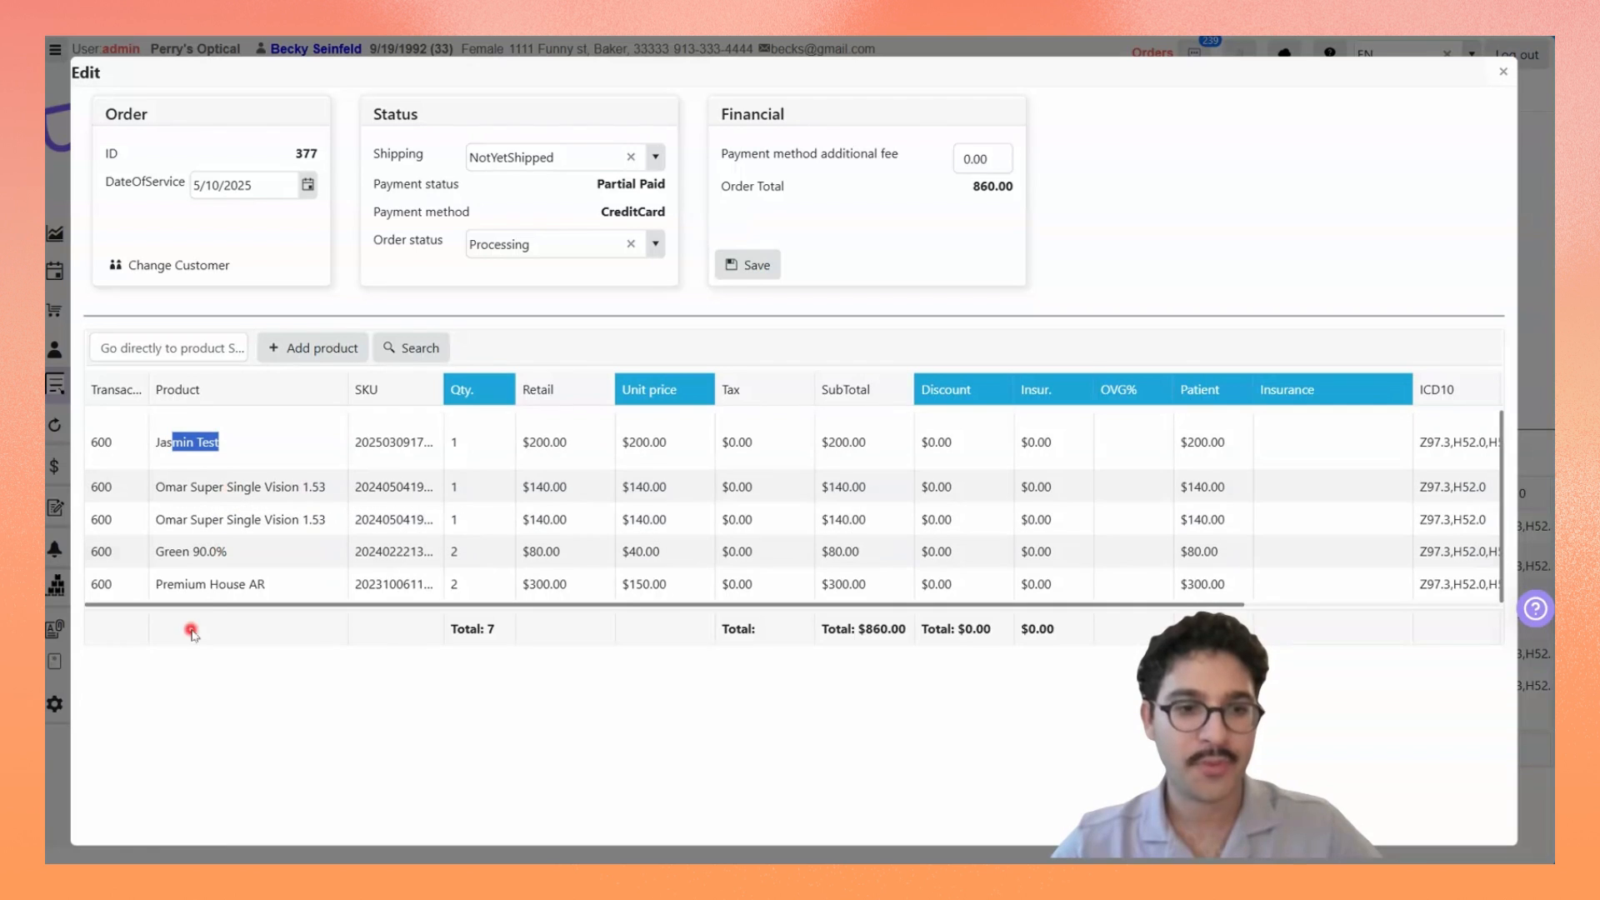
click(208, 611)
drag(239, 603, 757, 627)
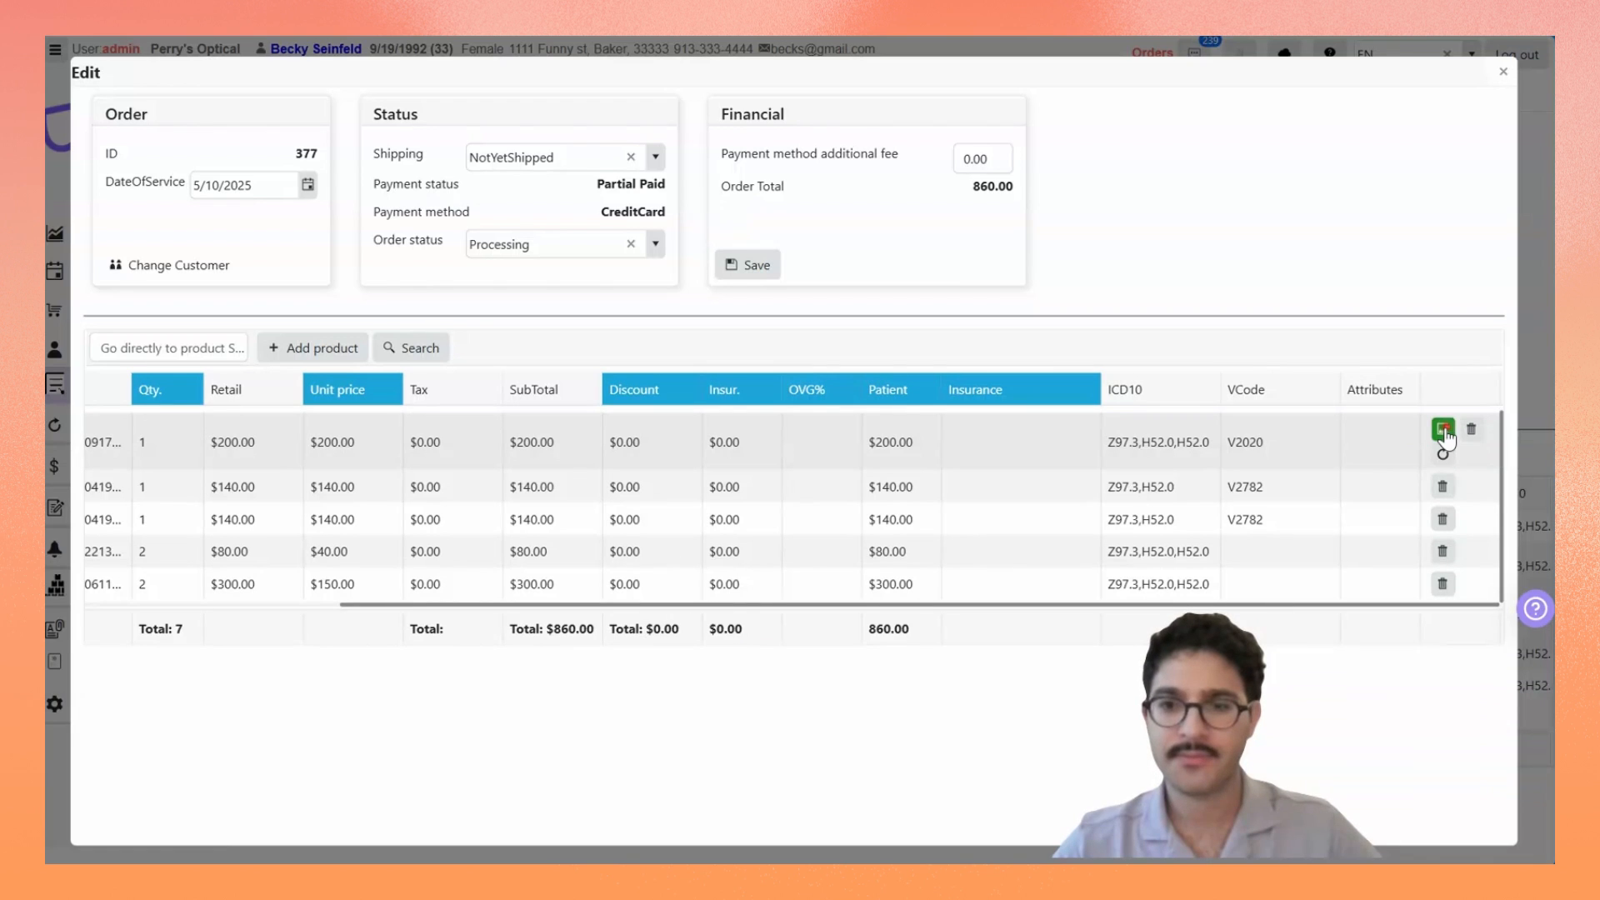
click(1444, 431)
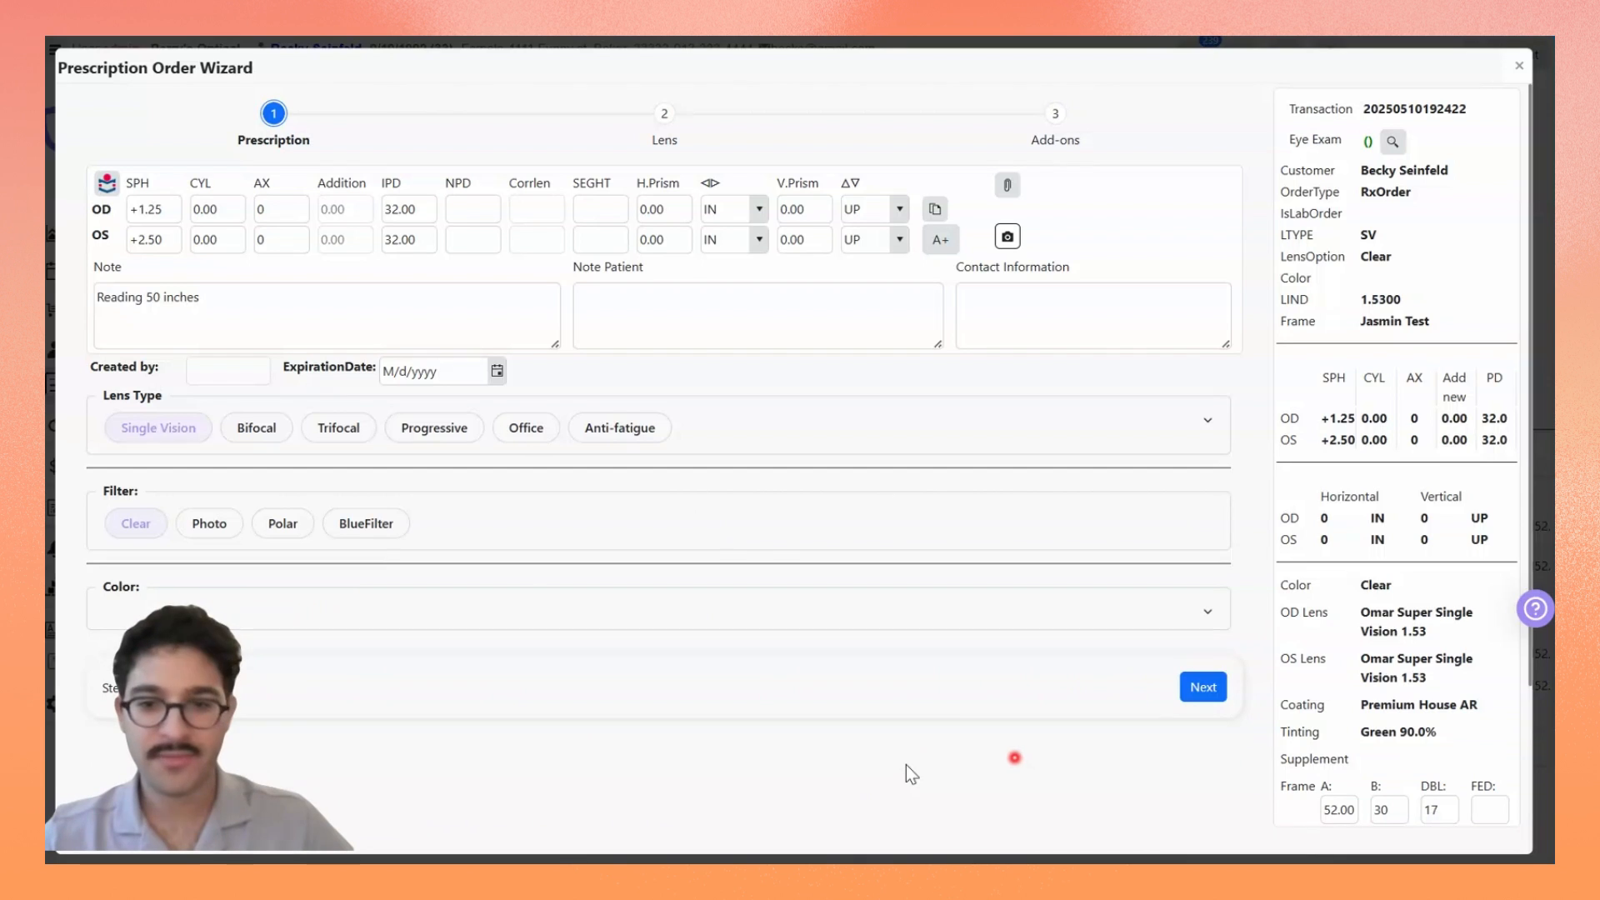
Step: Change the lens tint to Aquamarine 70-40% in the wizard's add-ons, confirm the prescription order and save the order
click(1202, 687)
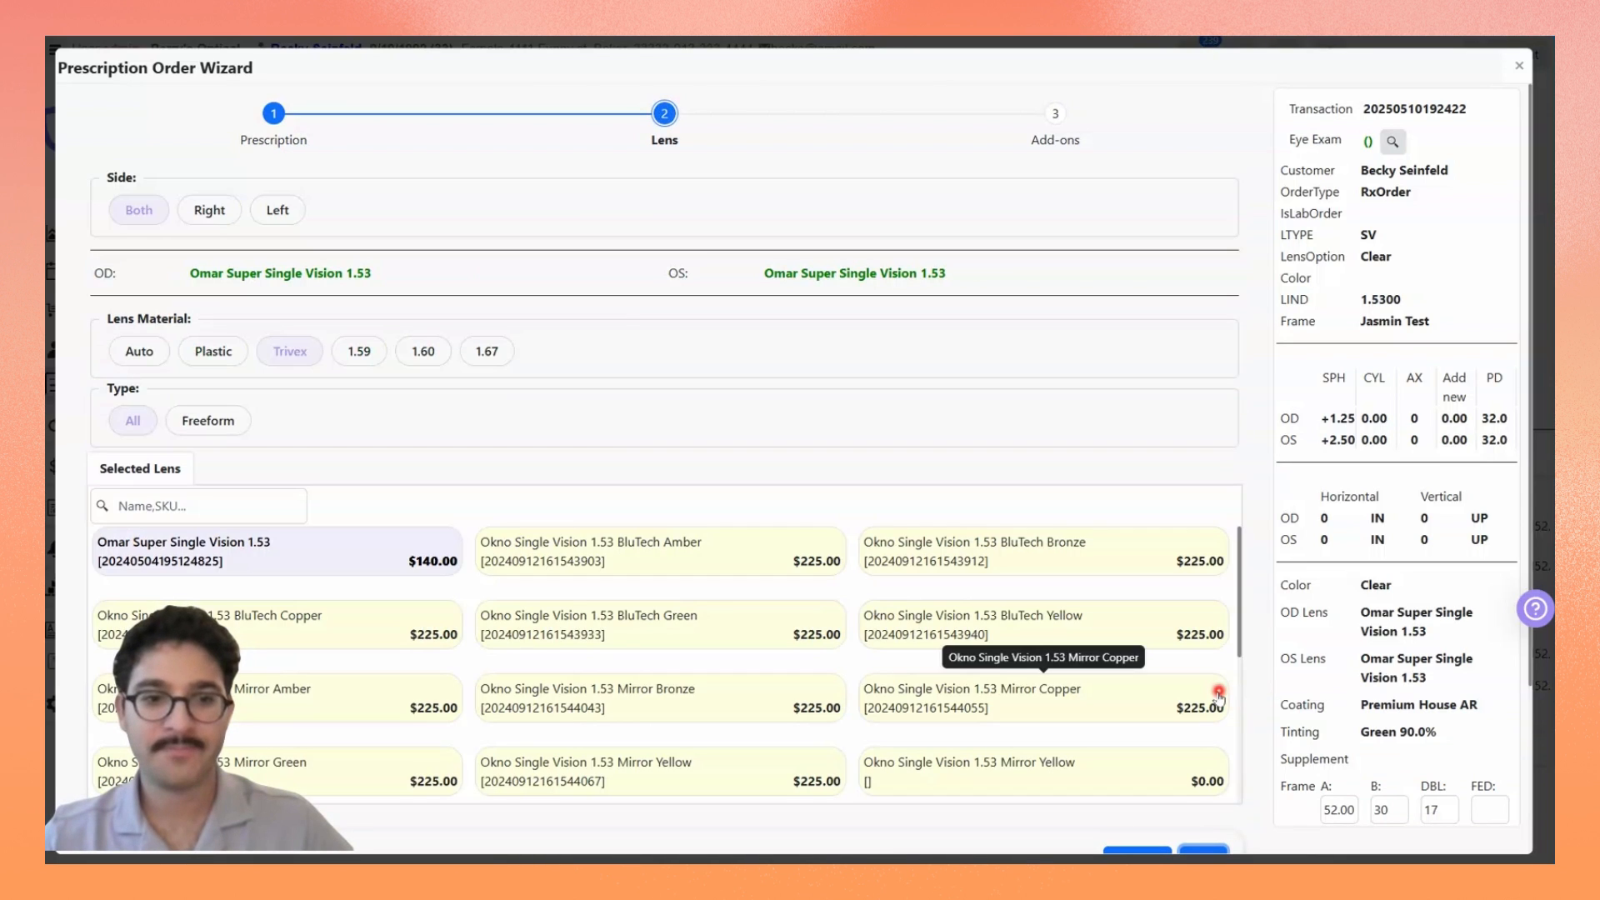
scroll(847, 443, down, 3)
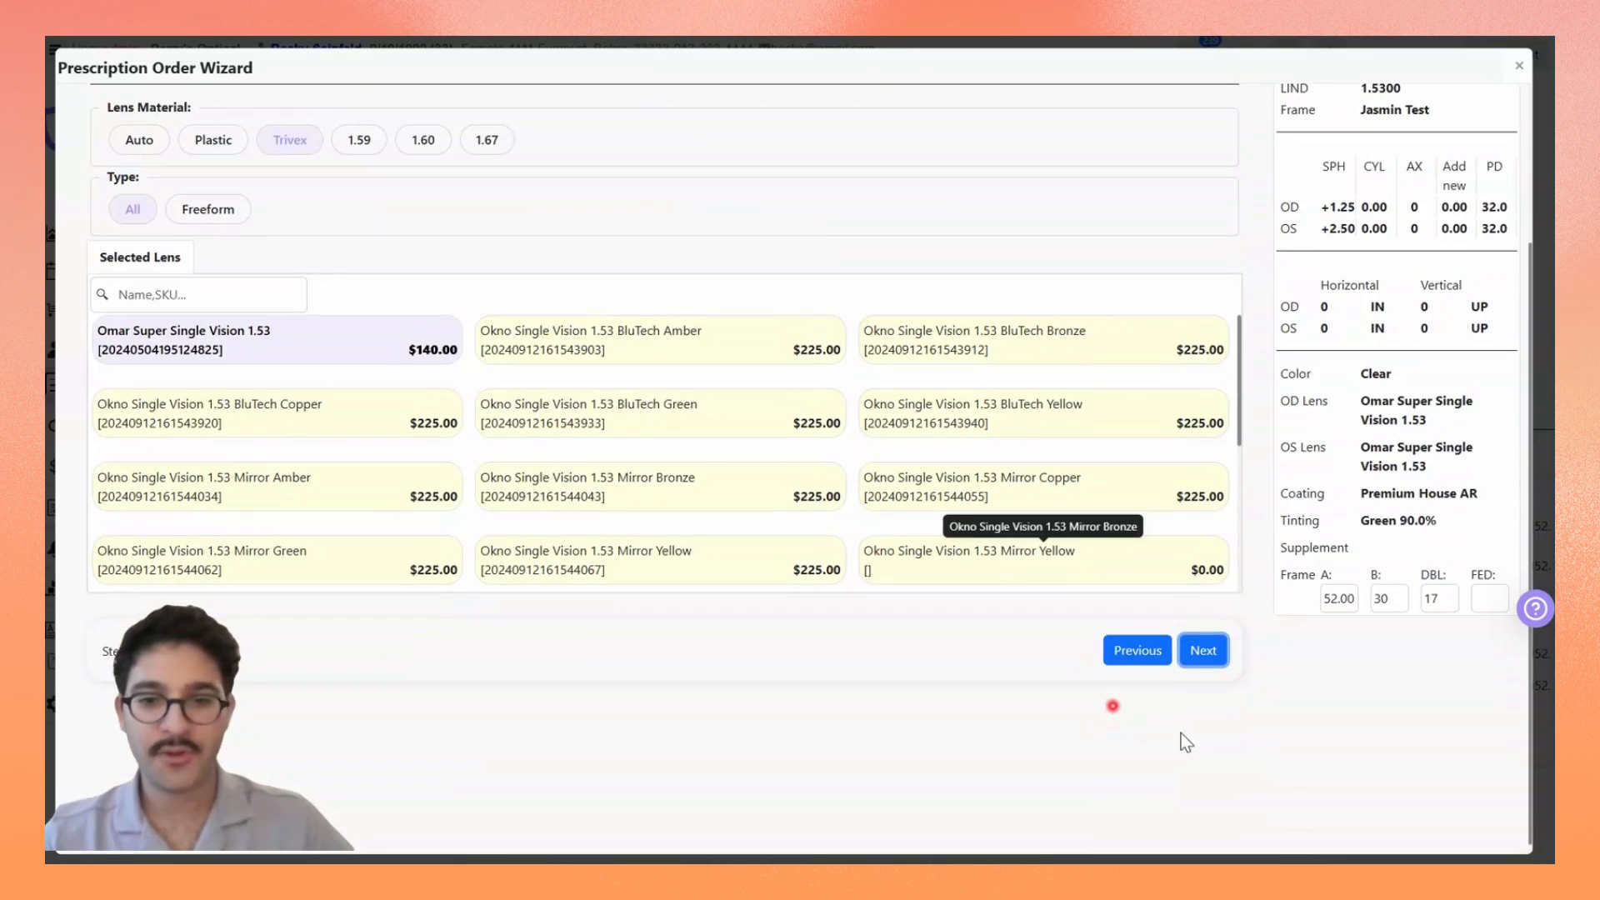
click(1205, 654)
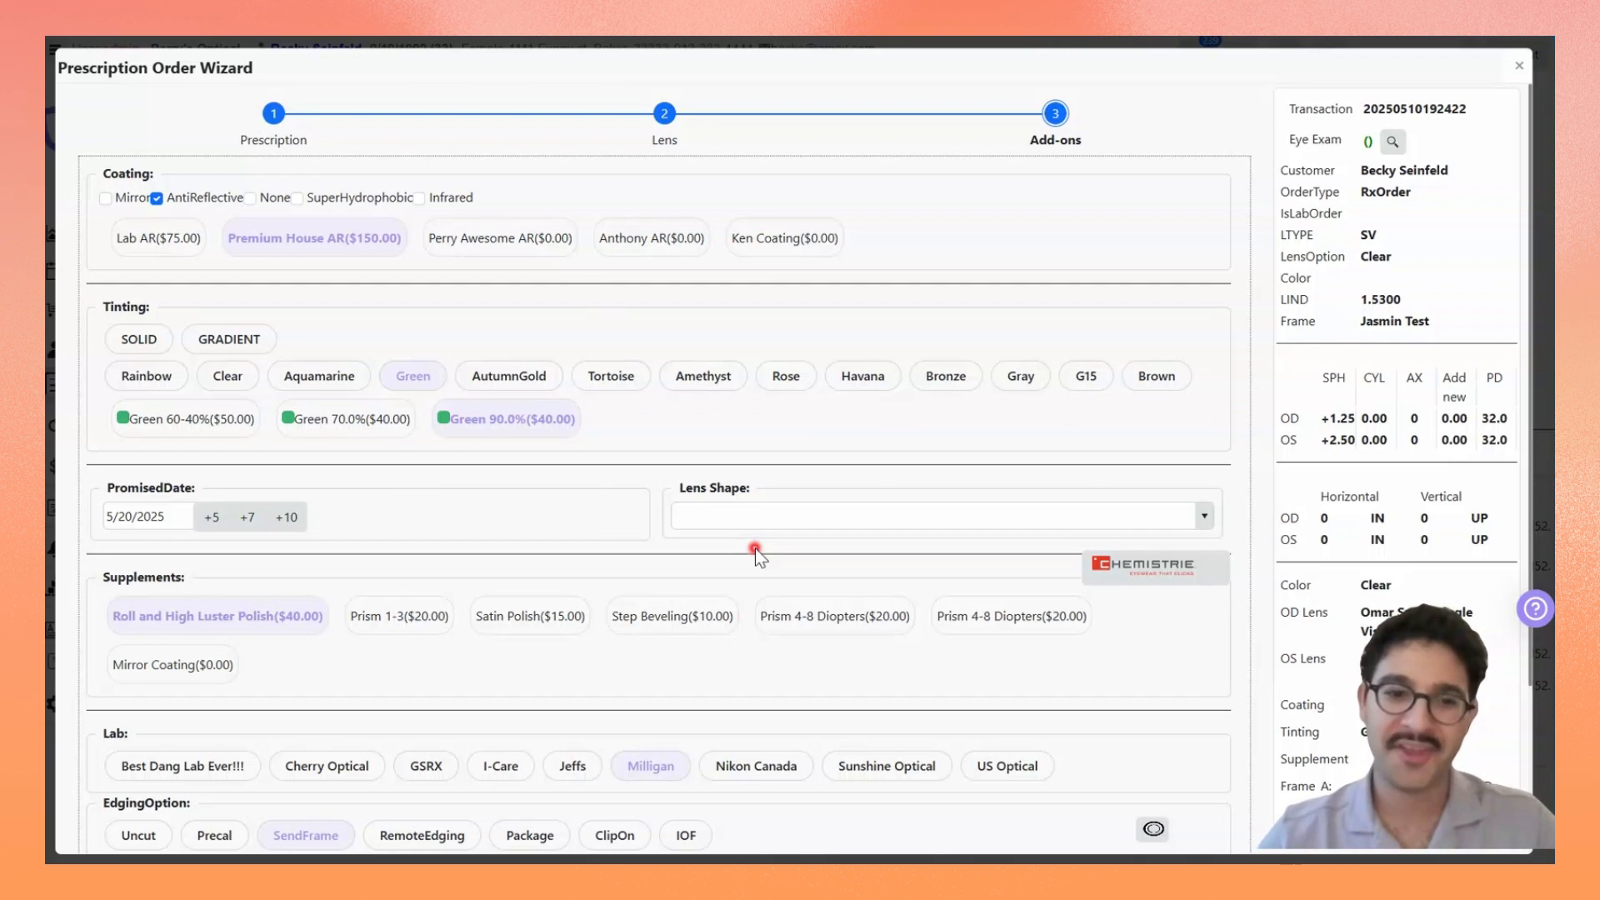
click(319, 376)
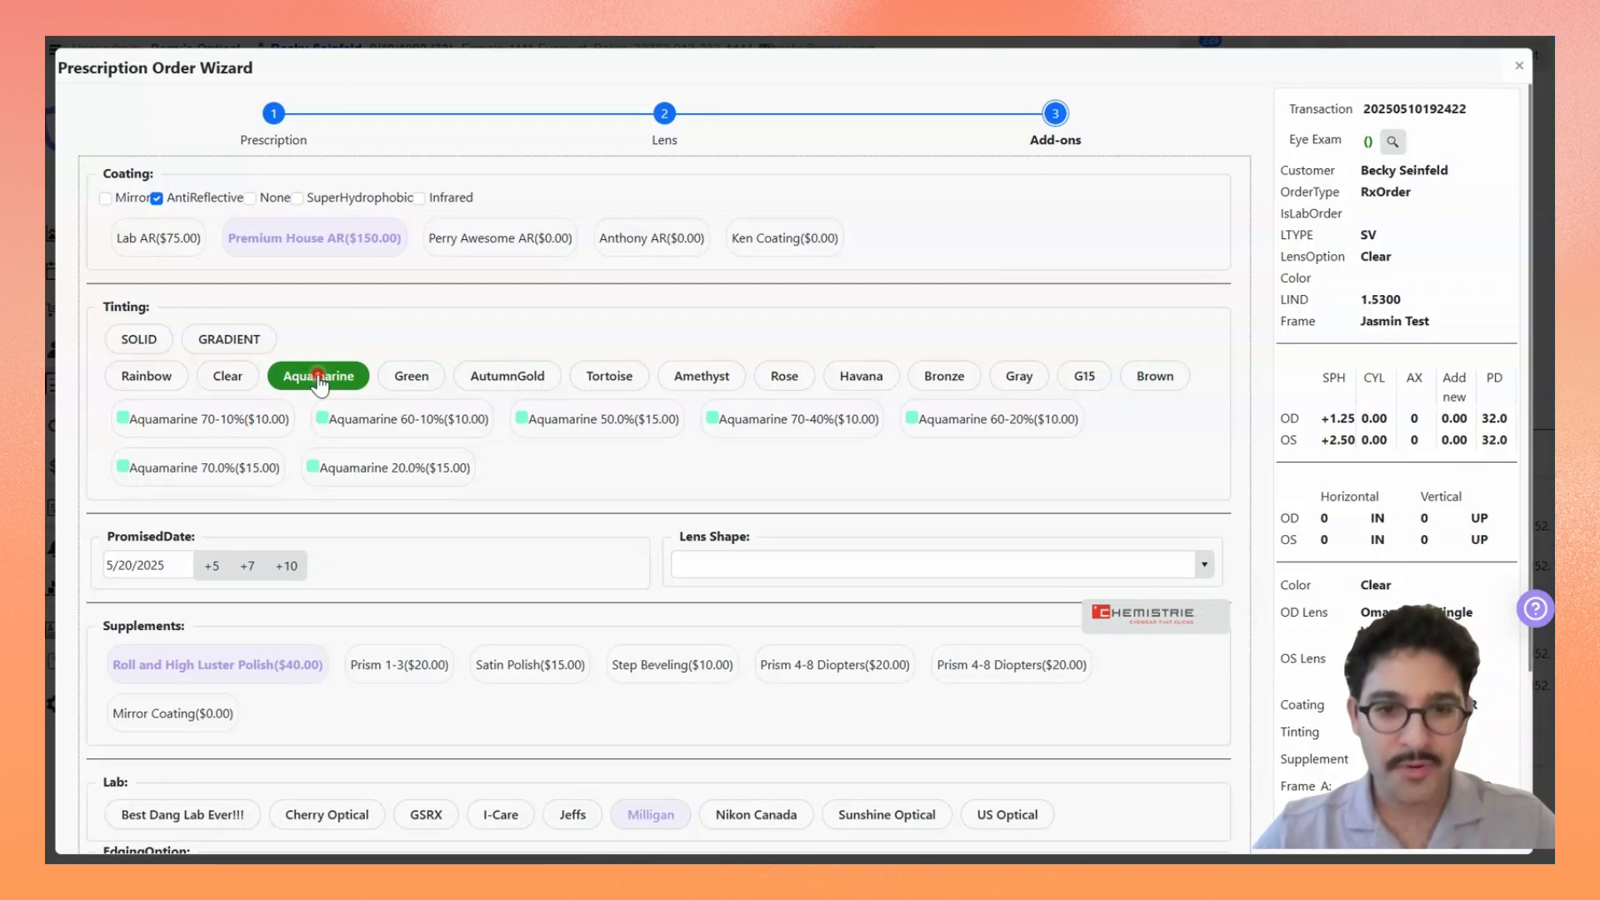
click(787, 417)
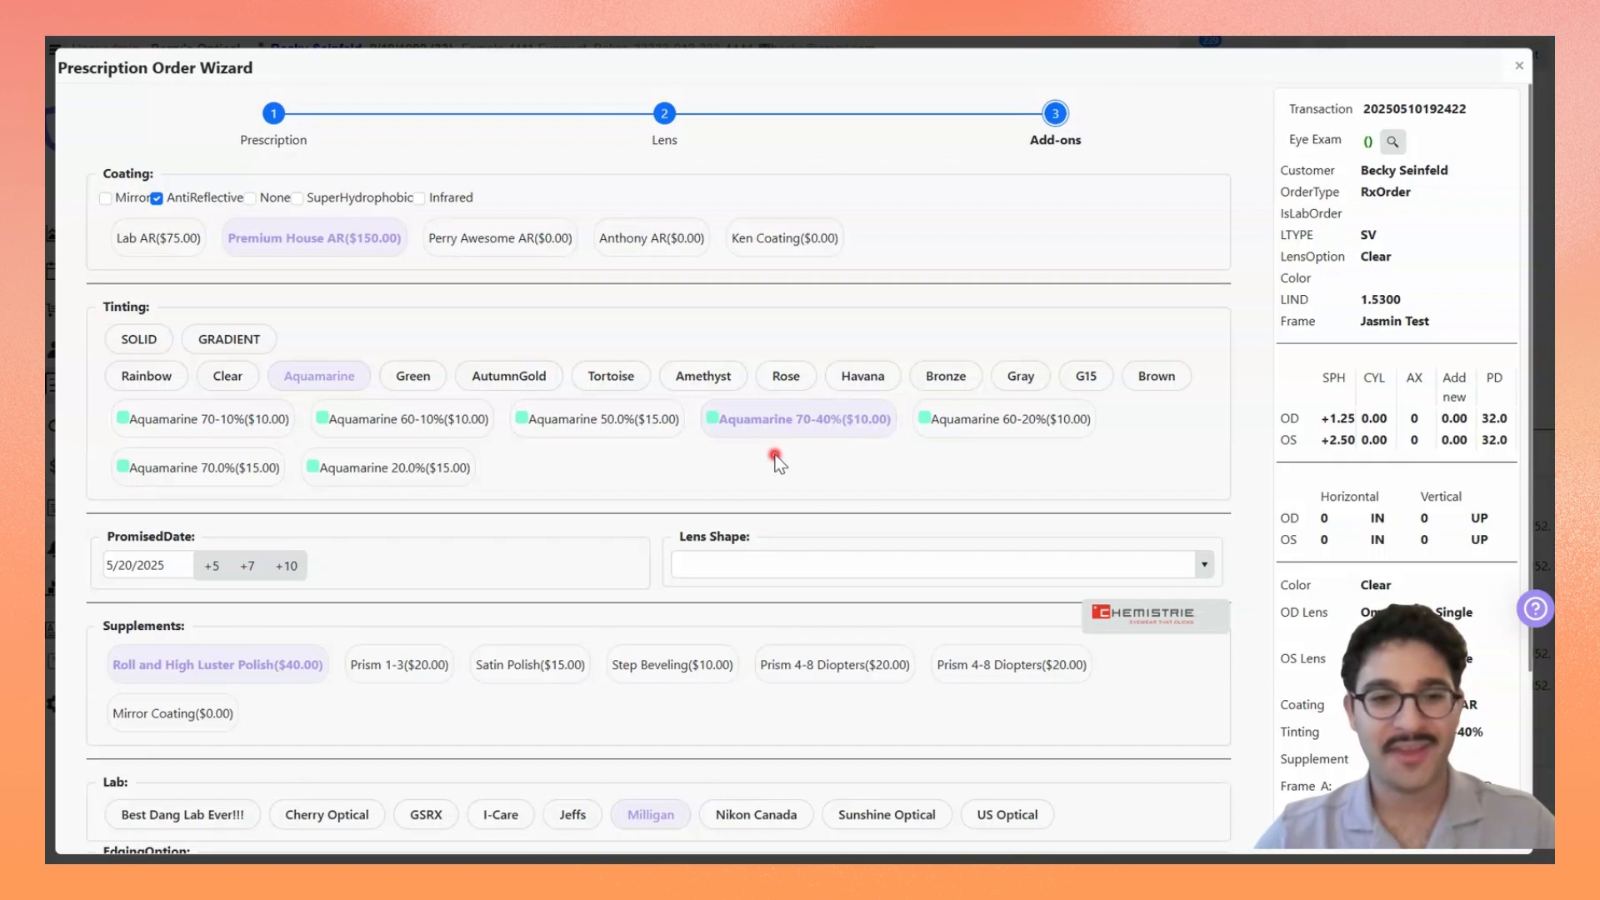
scroll(775, 457, down, 3)
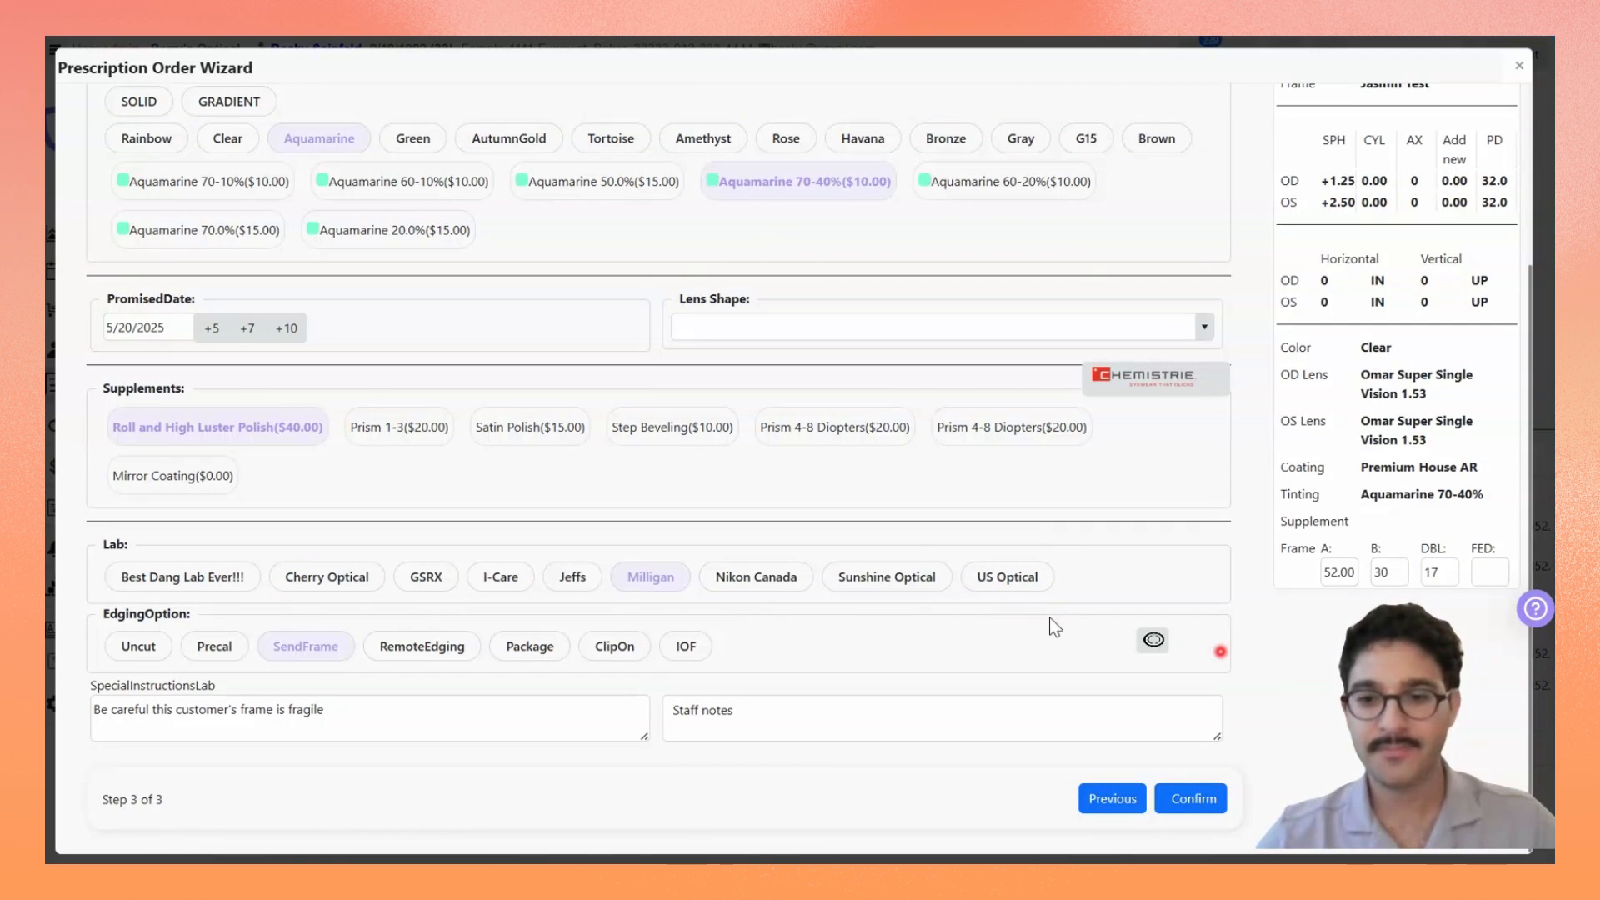
click(1202, 798)
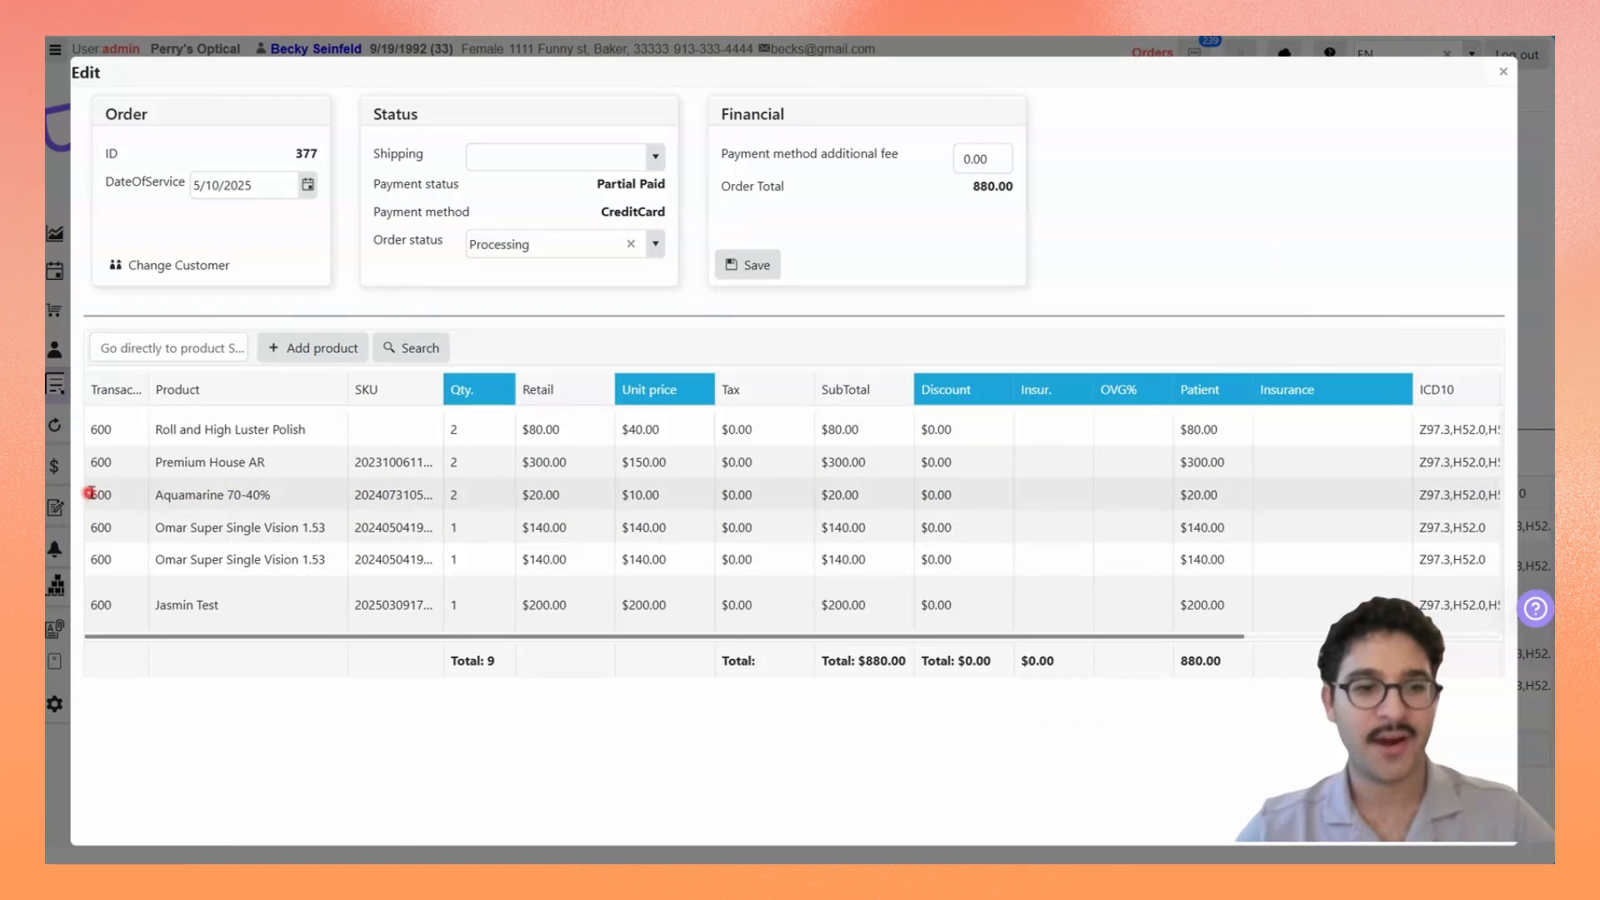
mouse_move(270, 475)
mouse_down()
mouse_move(250, 511)
mouse_move(208, 471)
mouse_up()
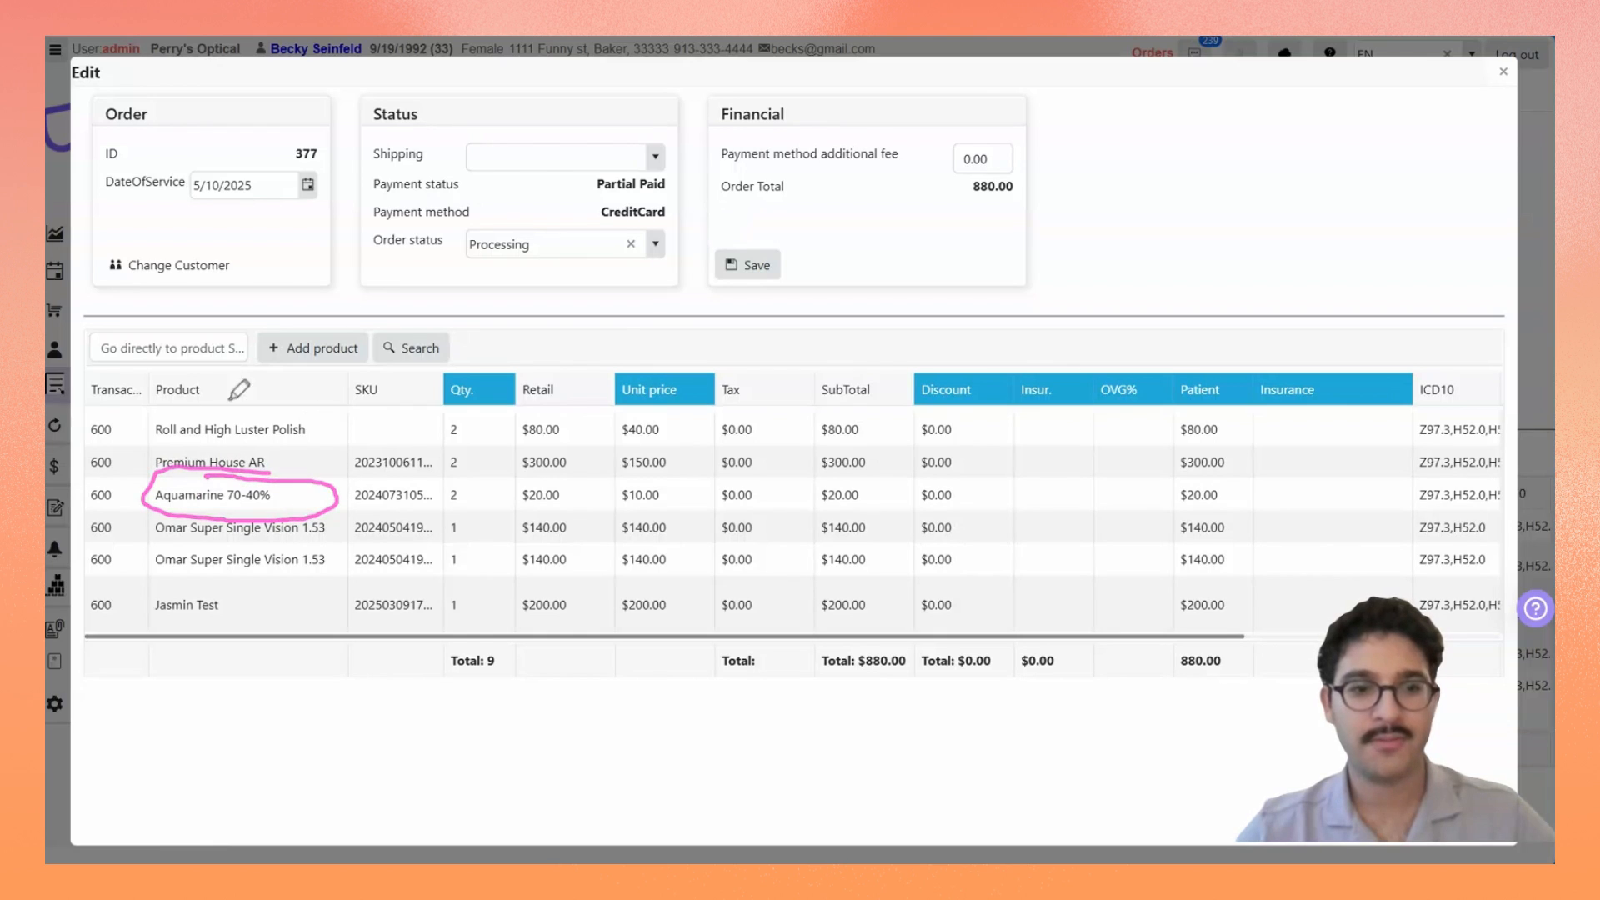
click(747, 265)
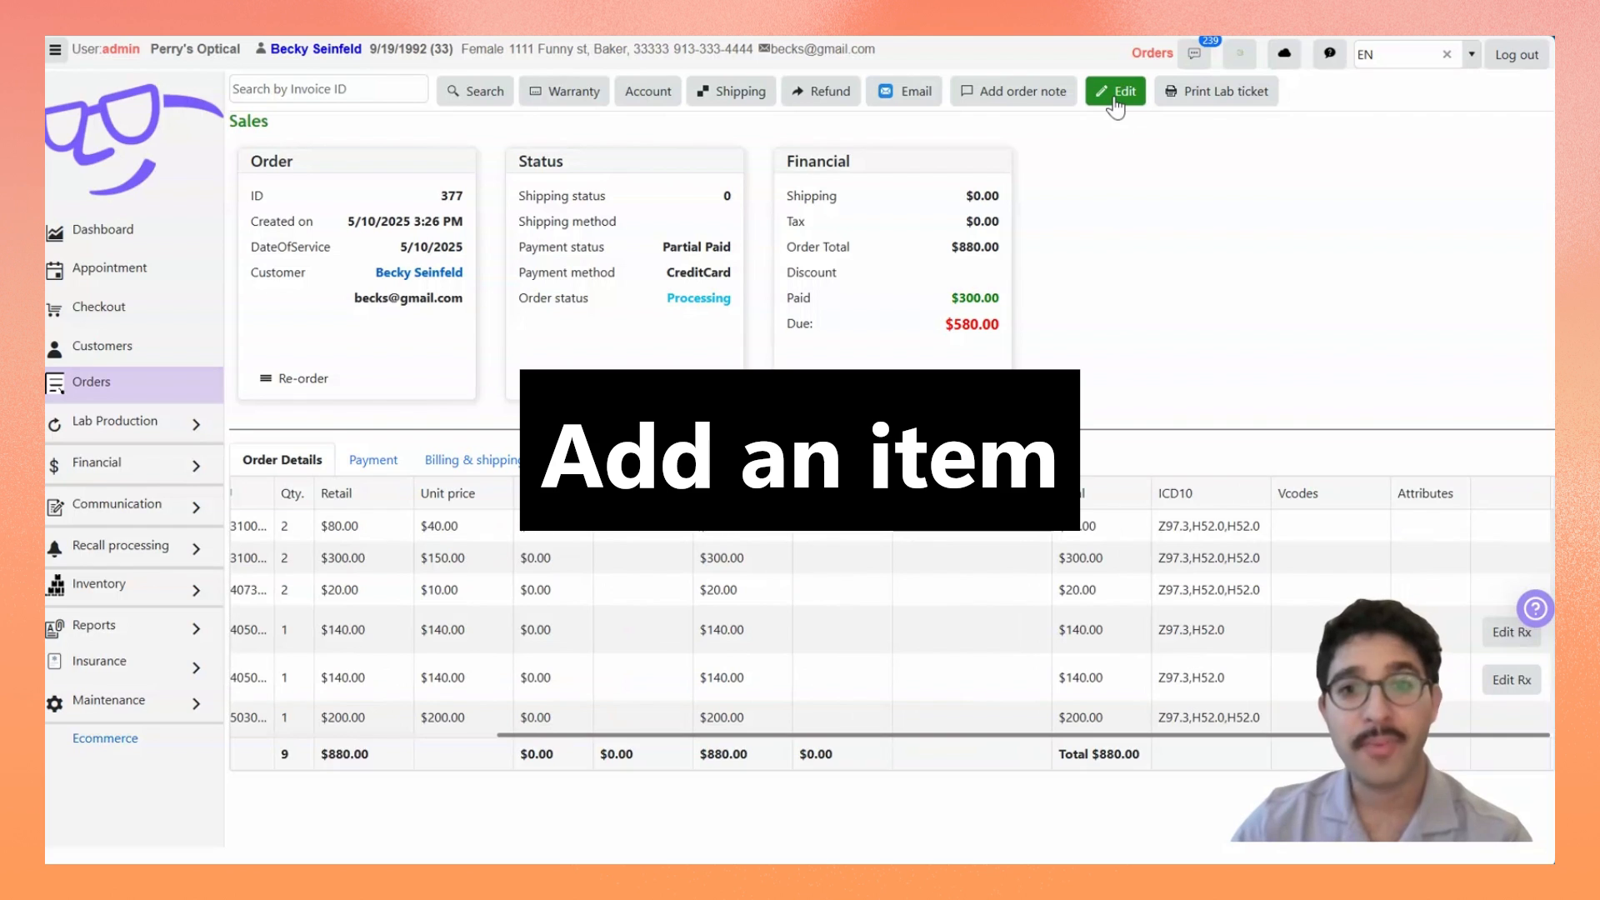
Step: Reopen the order for editing, open the prescription wizard from the Jasmin Test frame line and advance to the add-ons
click(1115, 100)
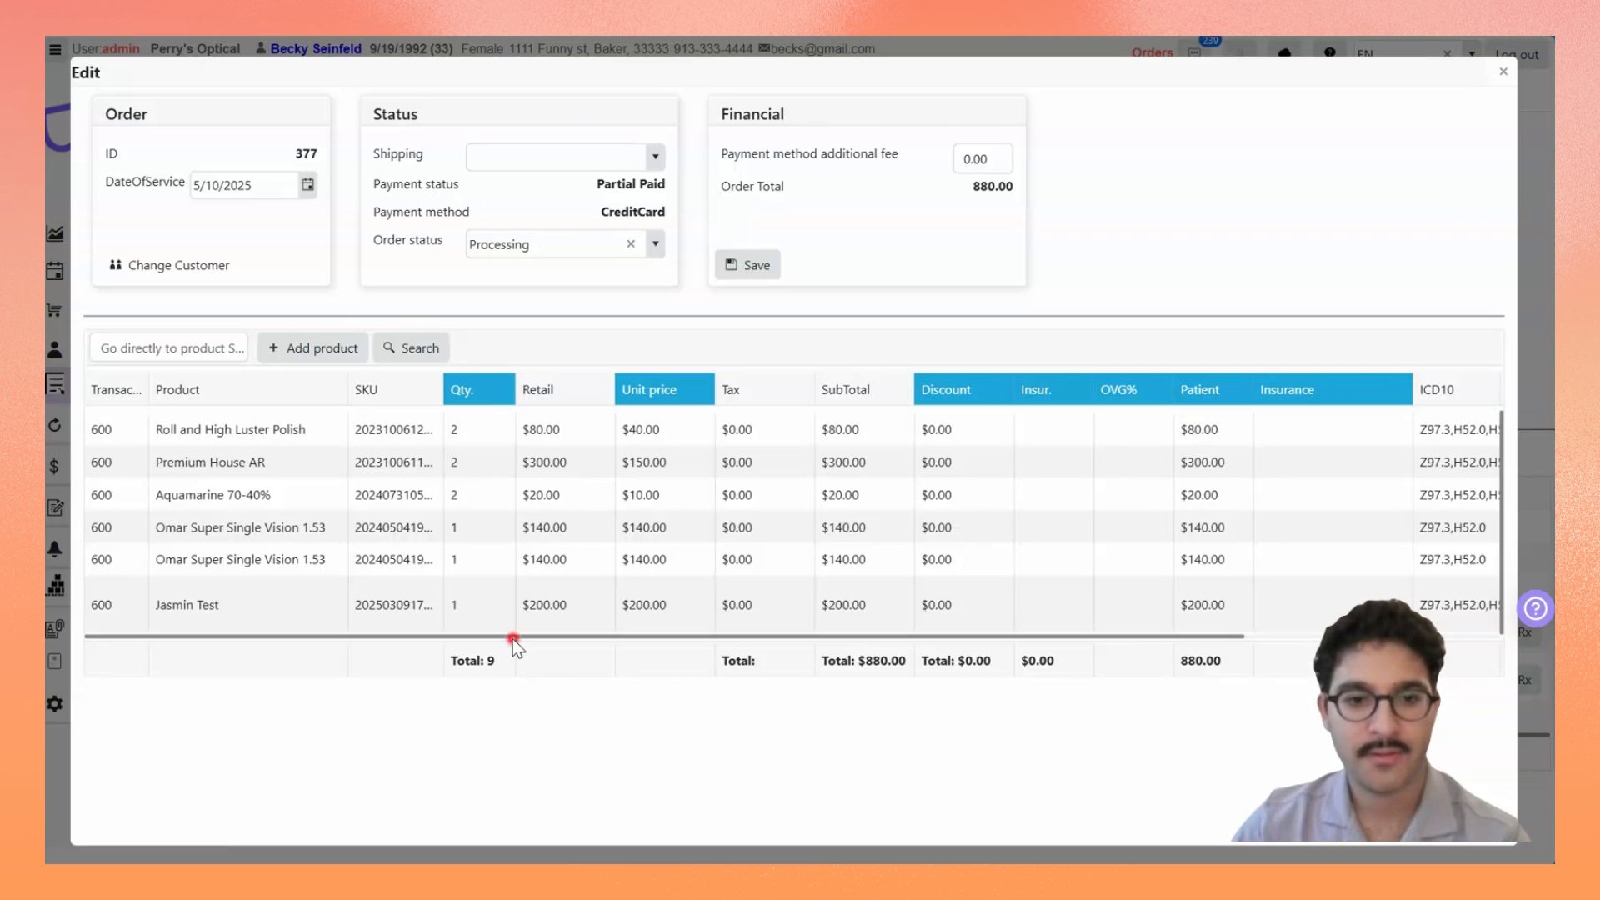
drag(512, 638, 966, 621)
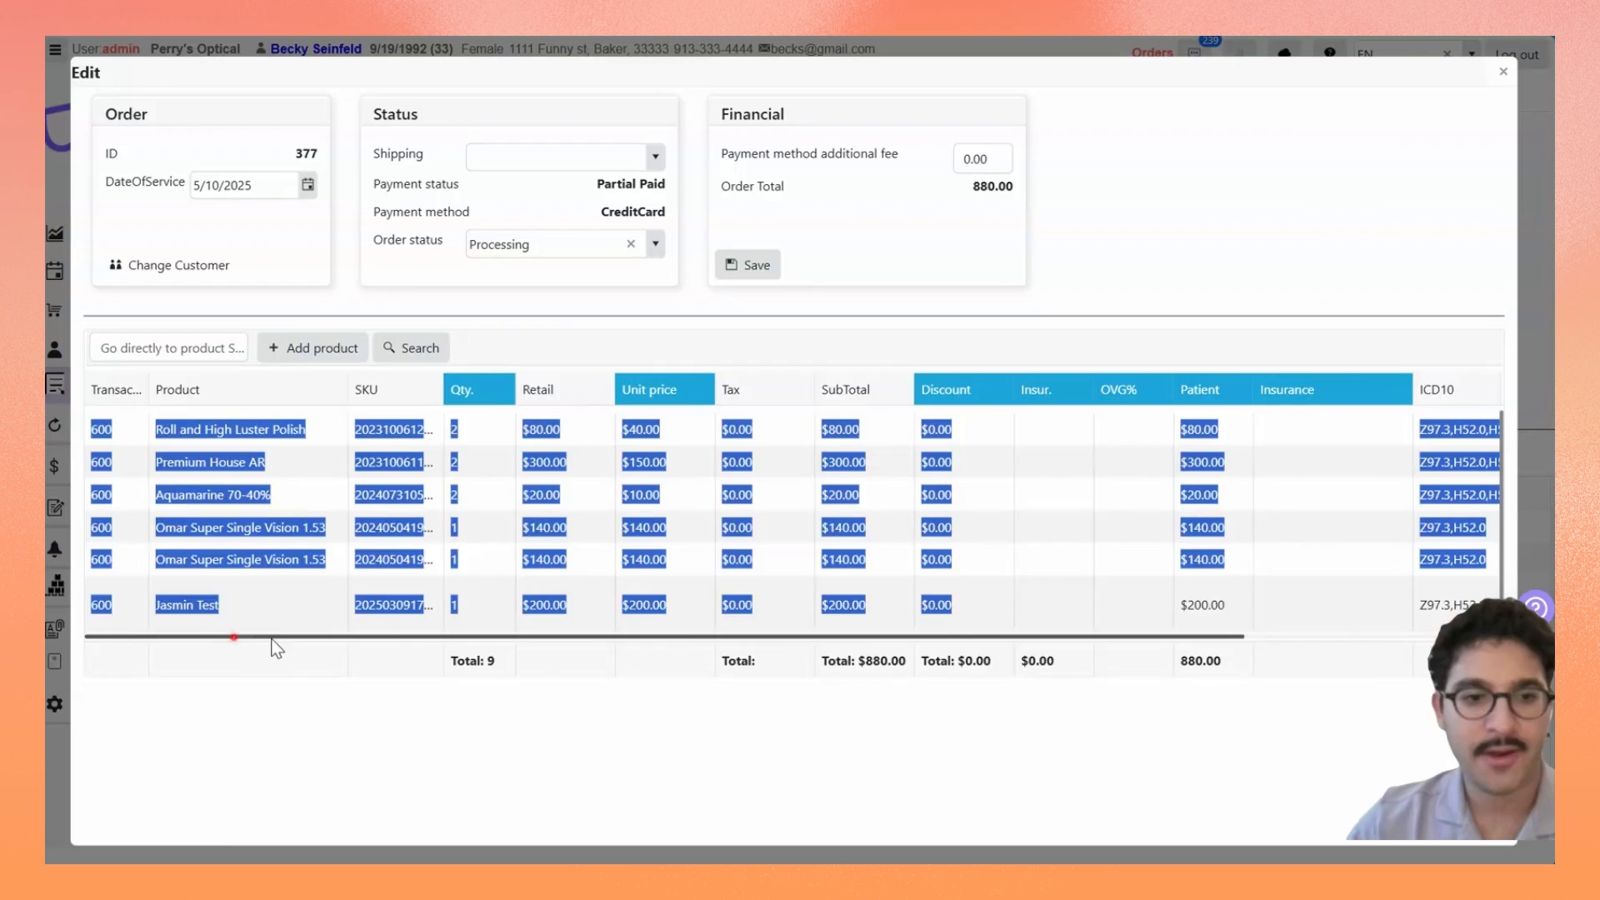
drag(250, 638, 821, 632)
click(1377, 421)
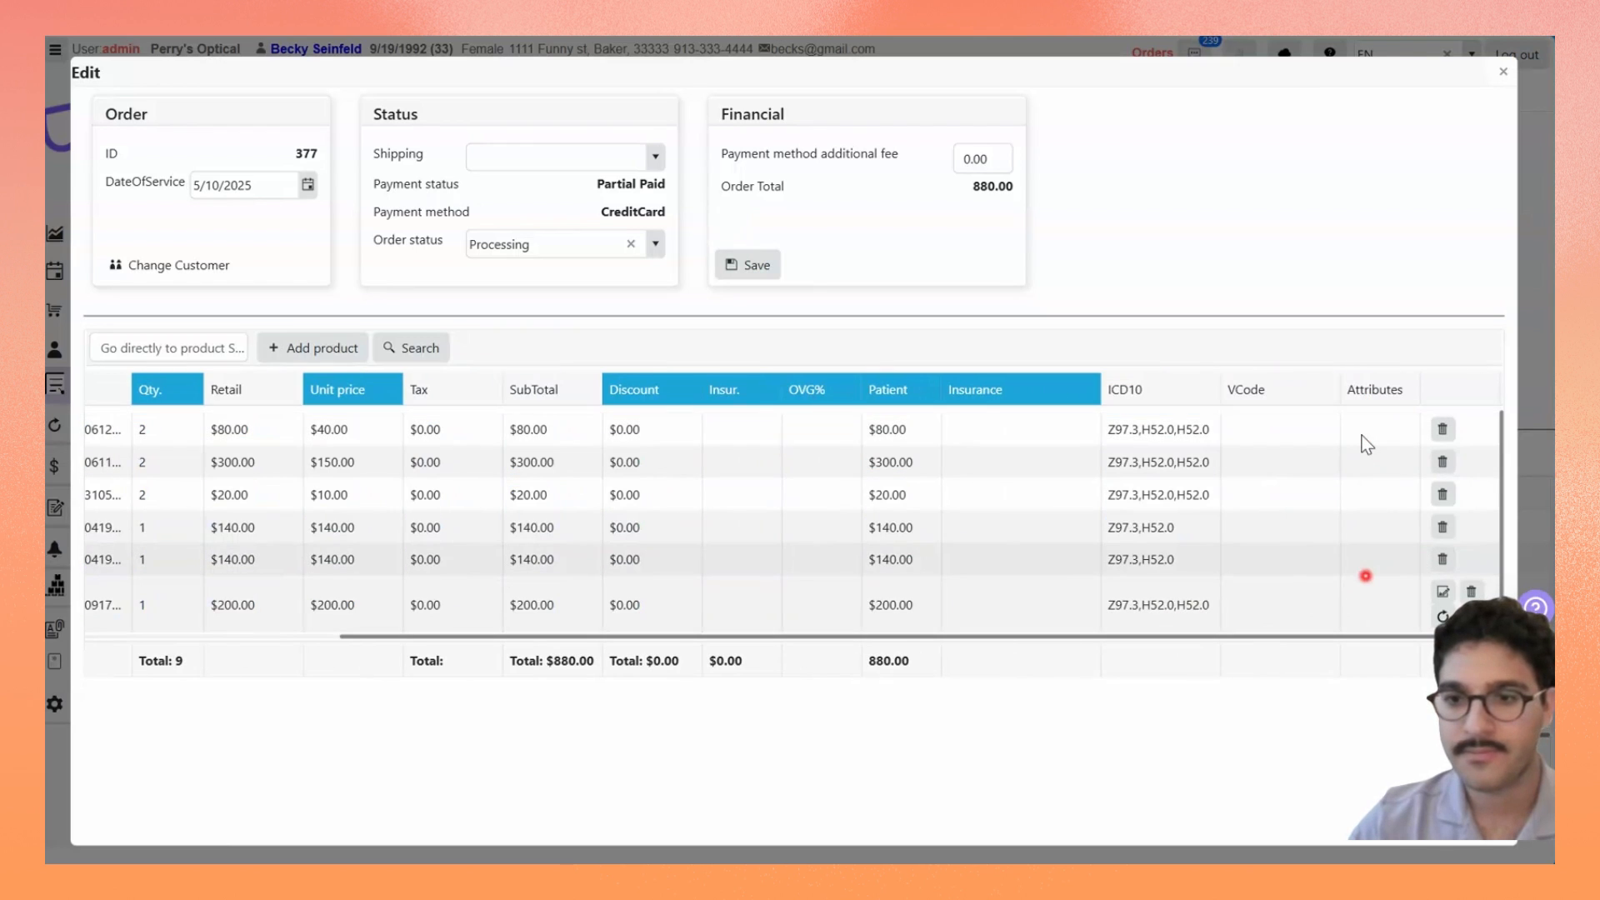
click(1443, 593)
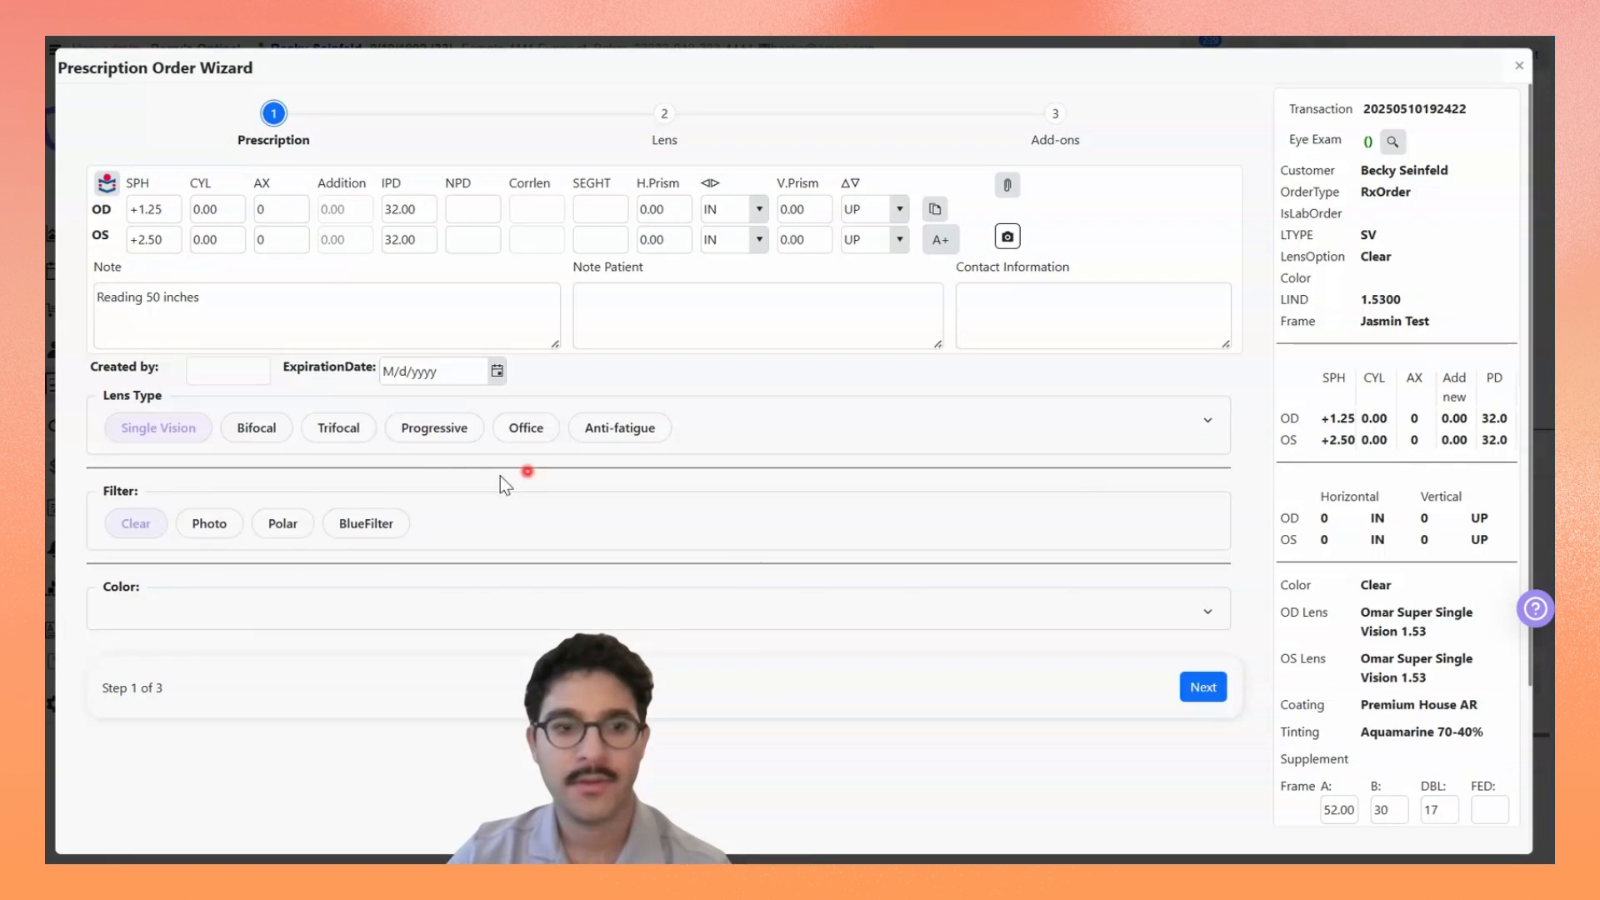
click(1203, 687)
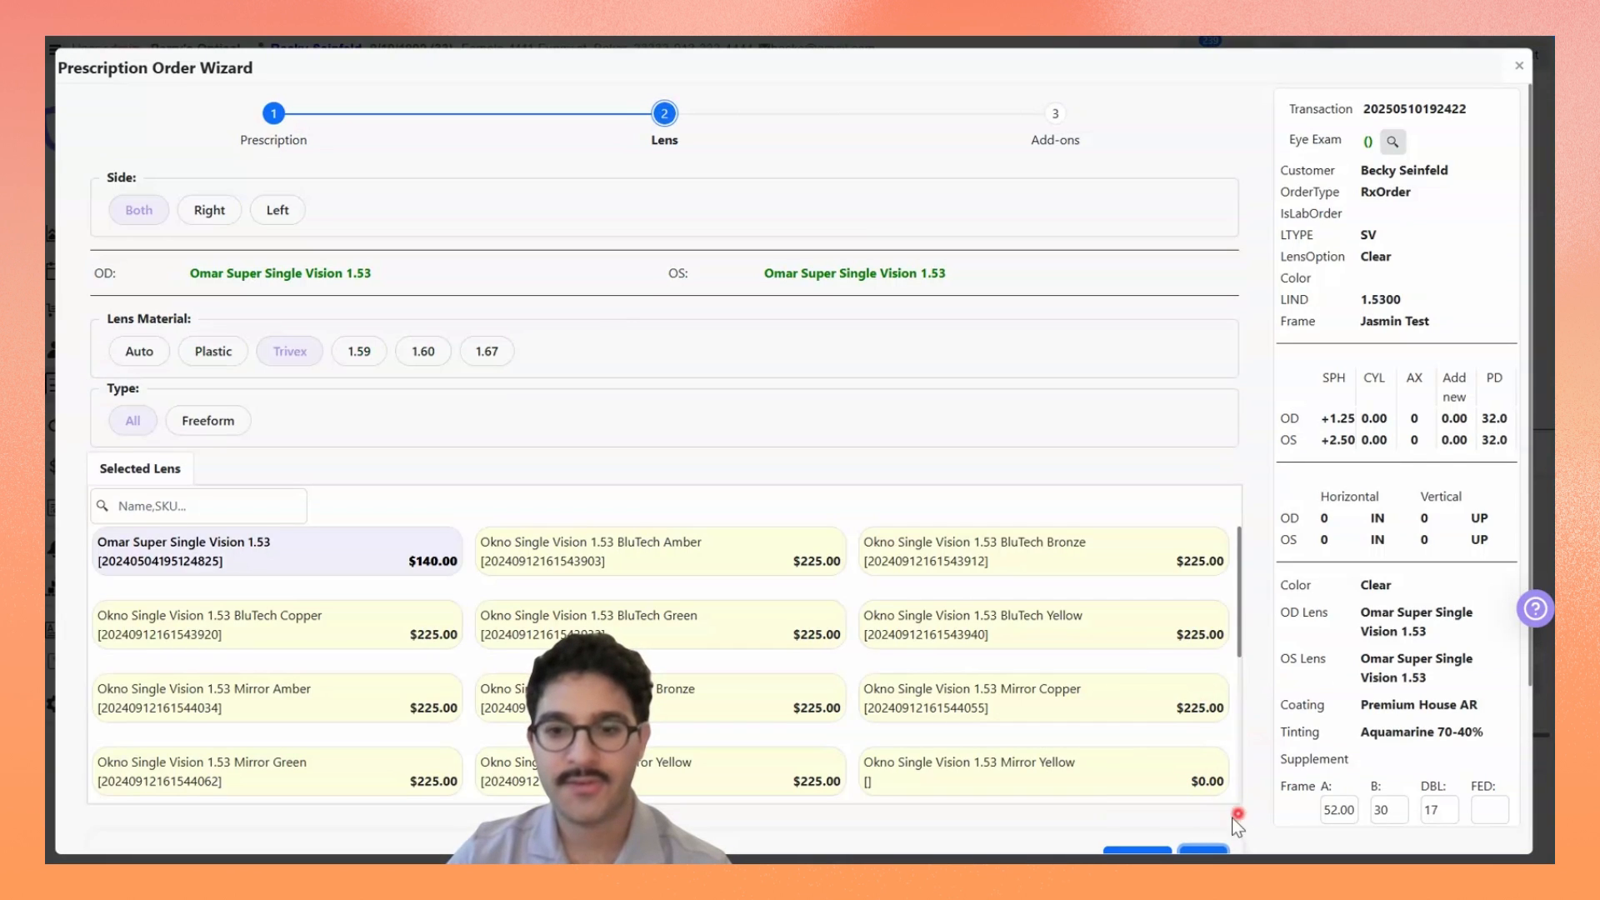
scroll(1212, 827, down, 3)
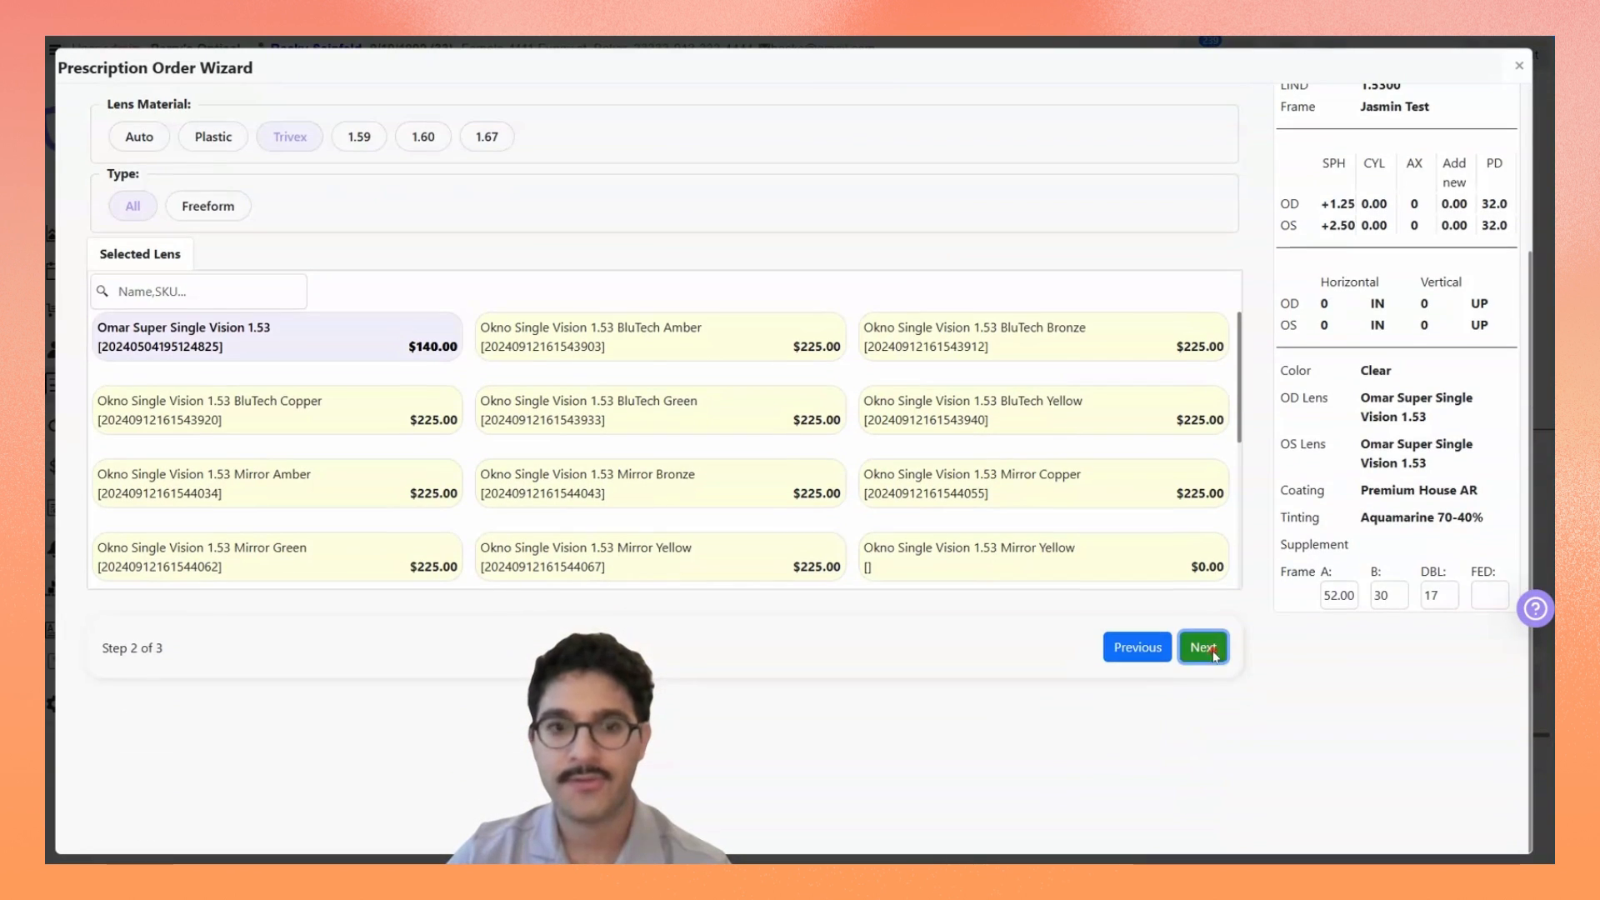
click(1203, 647)
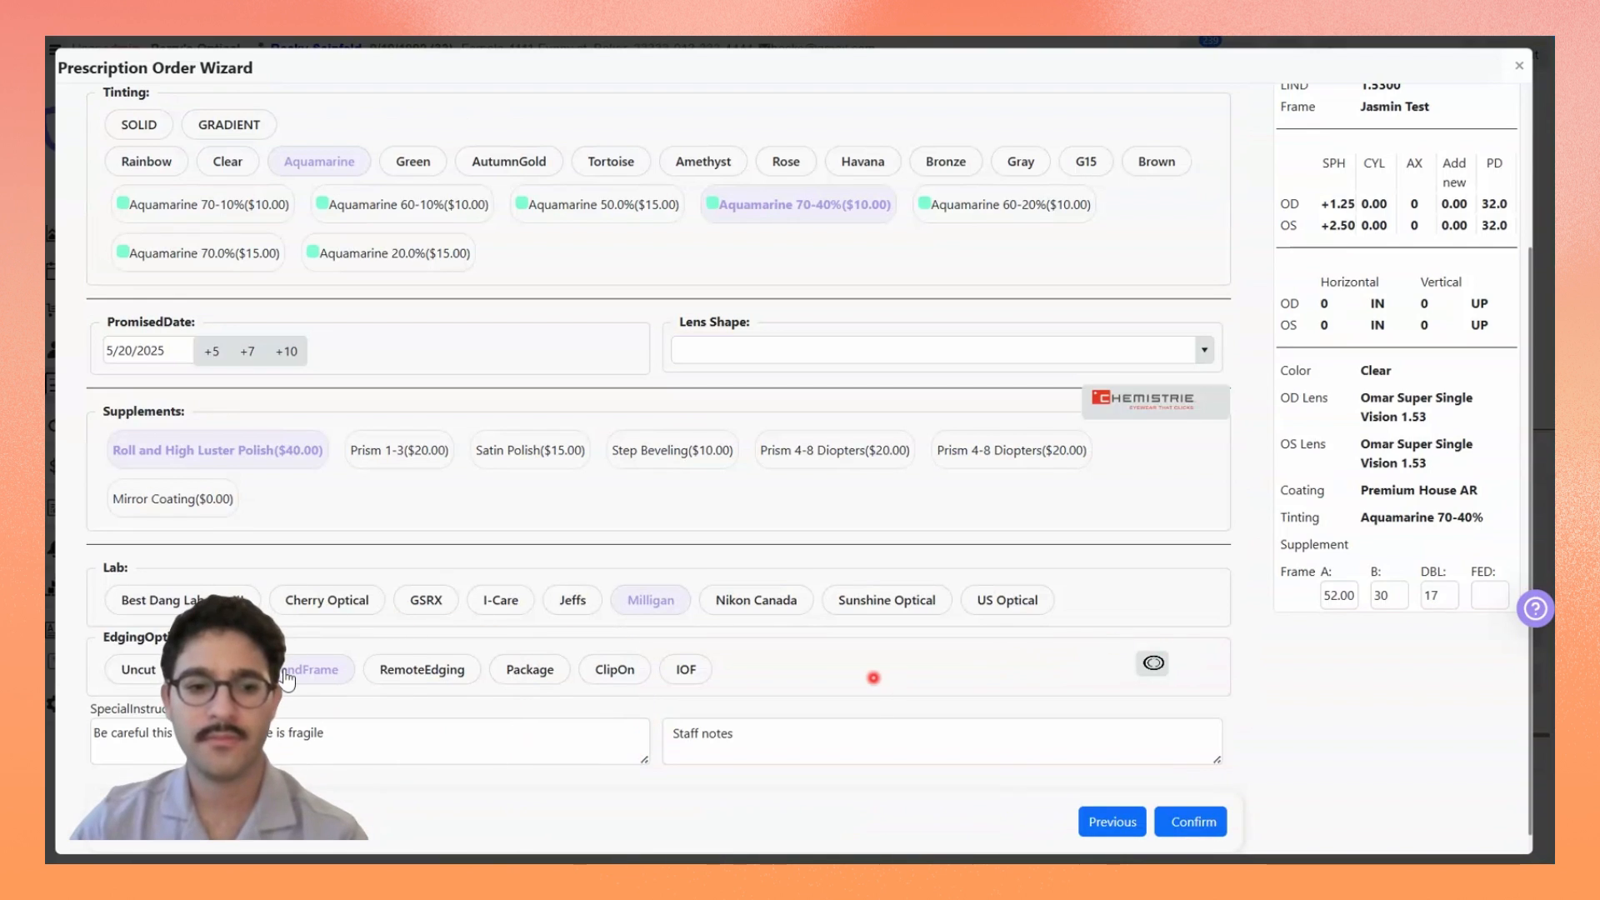
Step: Include mirror coatings in the coating choices and add the Gold Solid Mirror coating to the lenses
scroll(563, 577, up, 3)
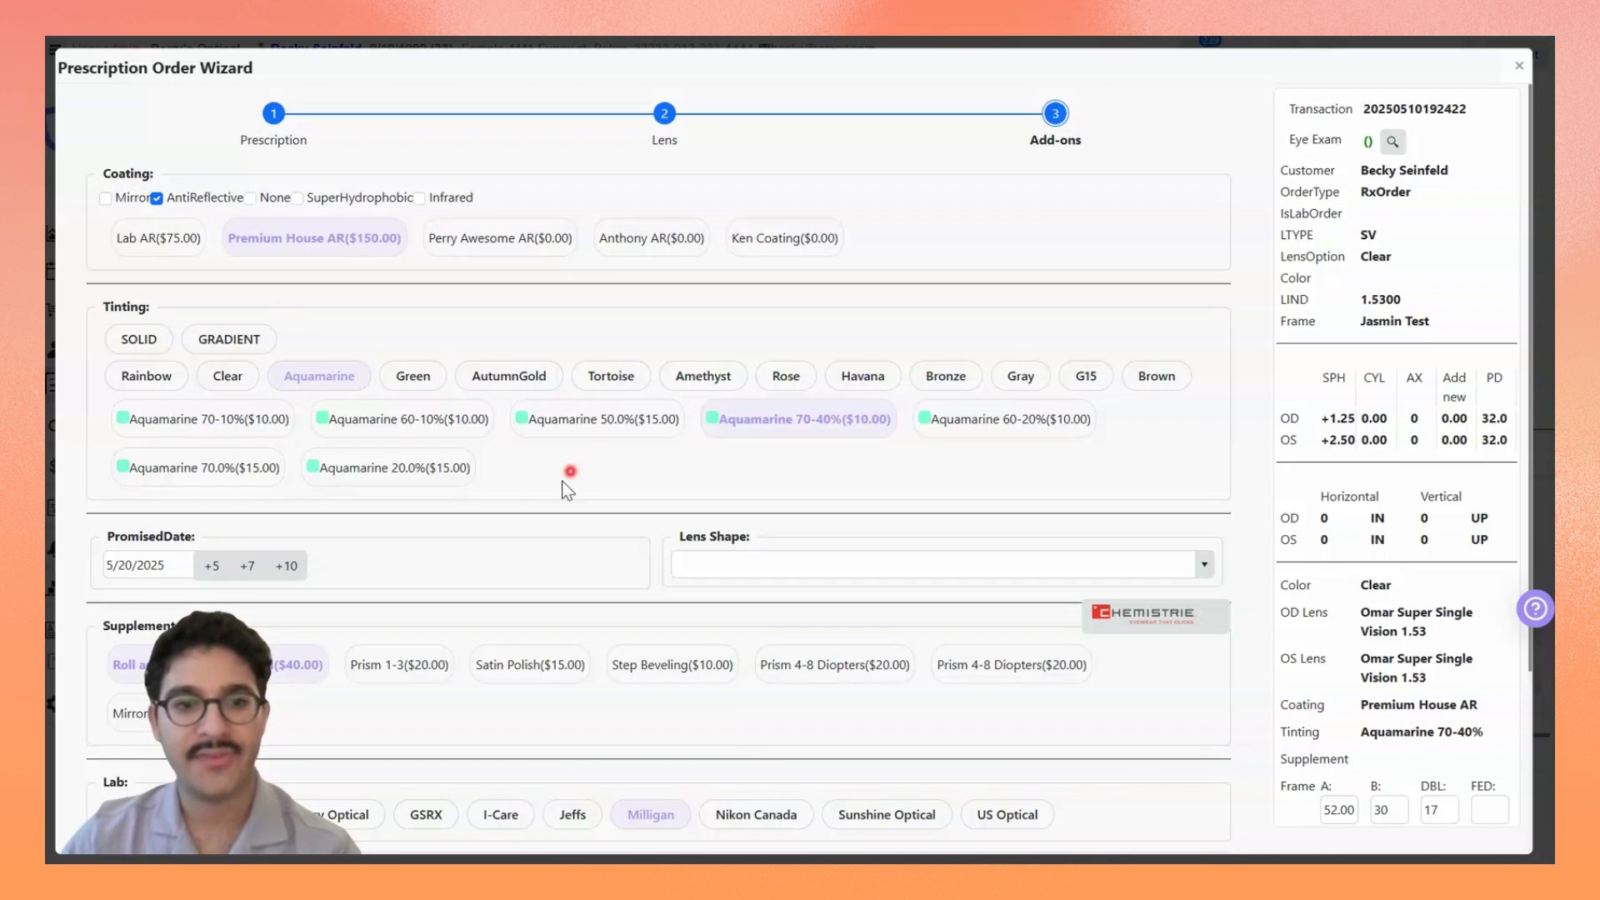
click(105, 197)
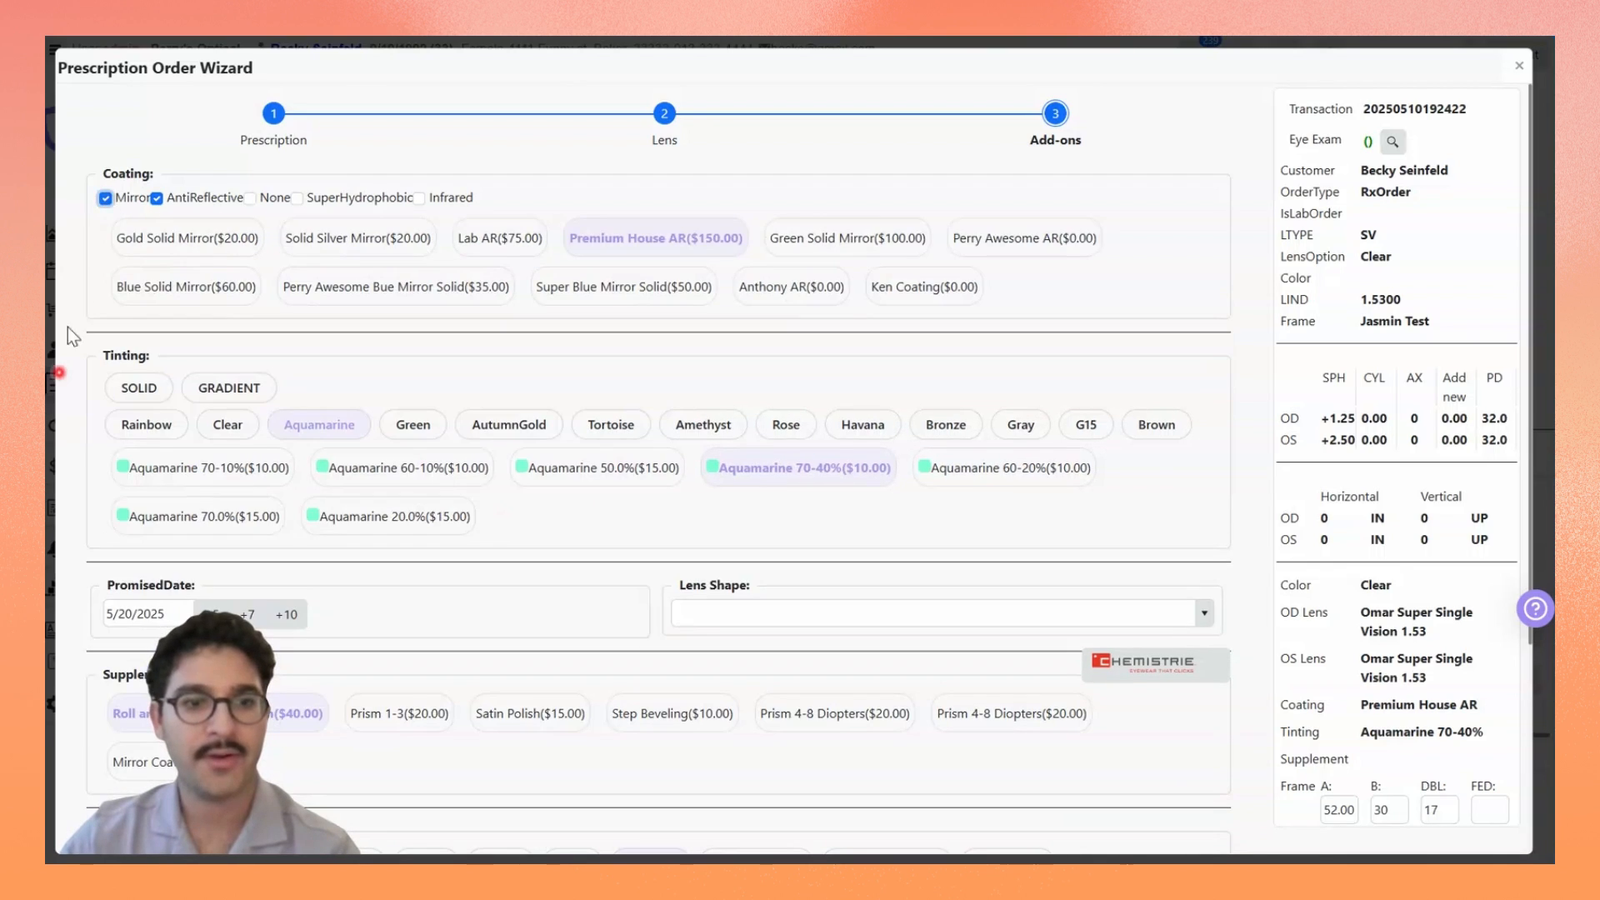
click(208, 240)
scroll(838, 449, down, 3)
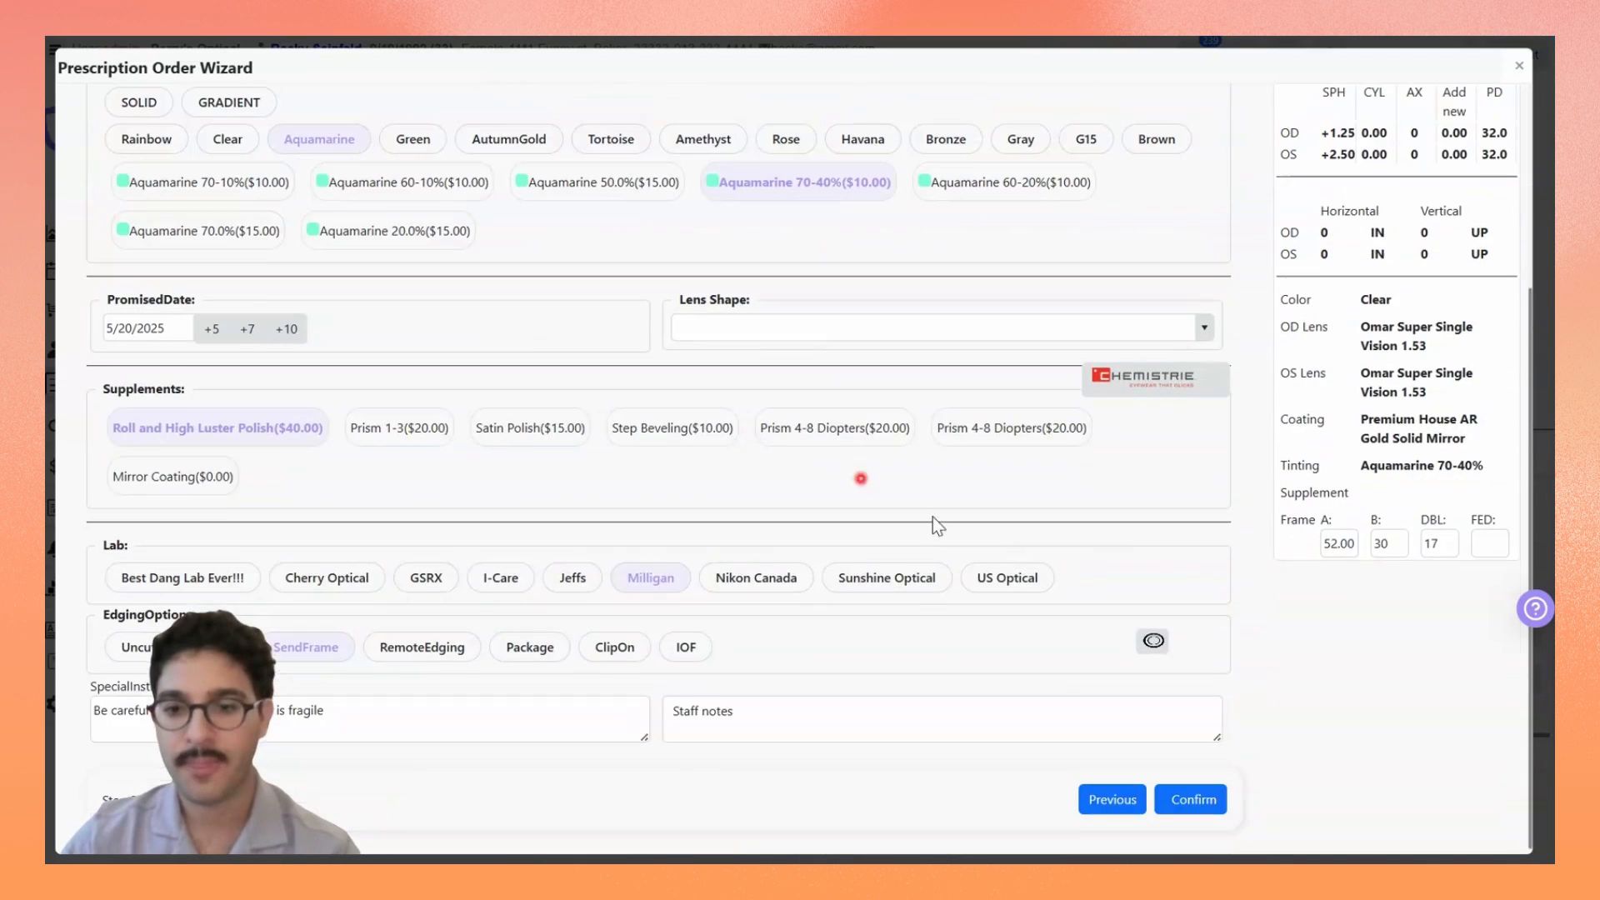
click(1209, 794)
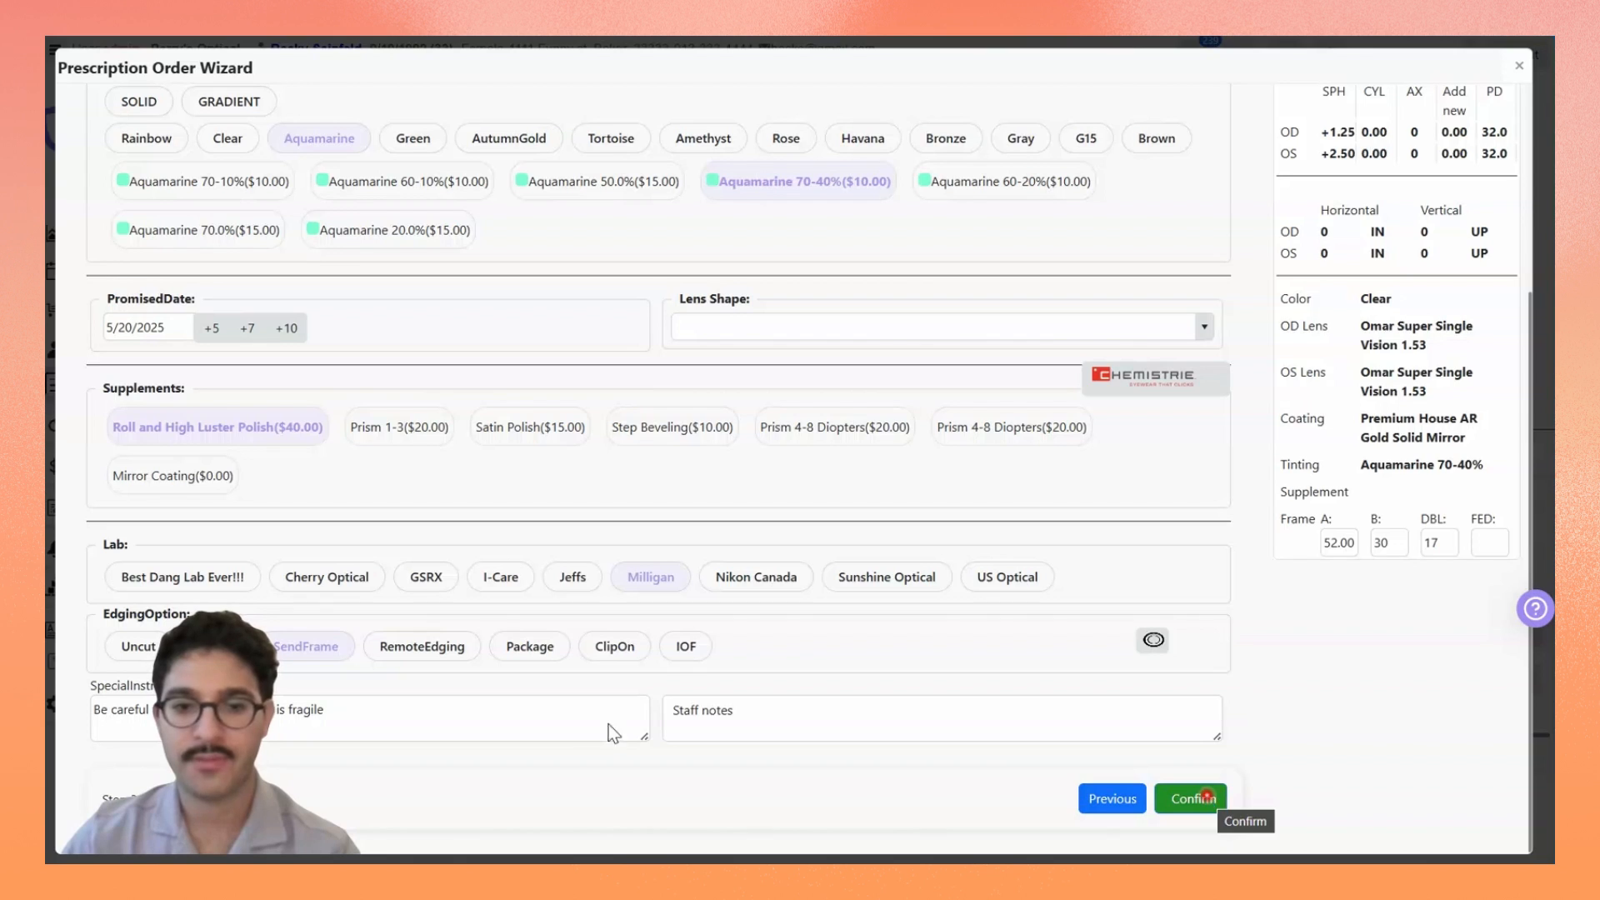
Step: Extend the lab's special instructions with ". Customer is aware the frame could break." and confirm the prescription order
click(608, 723)
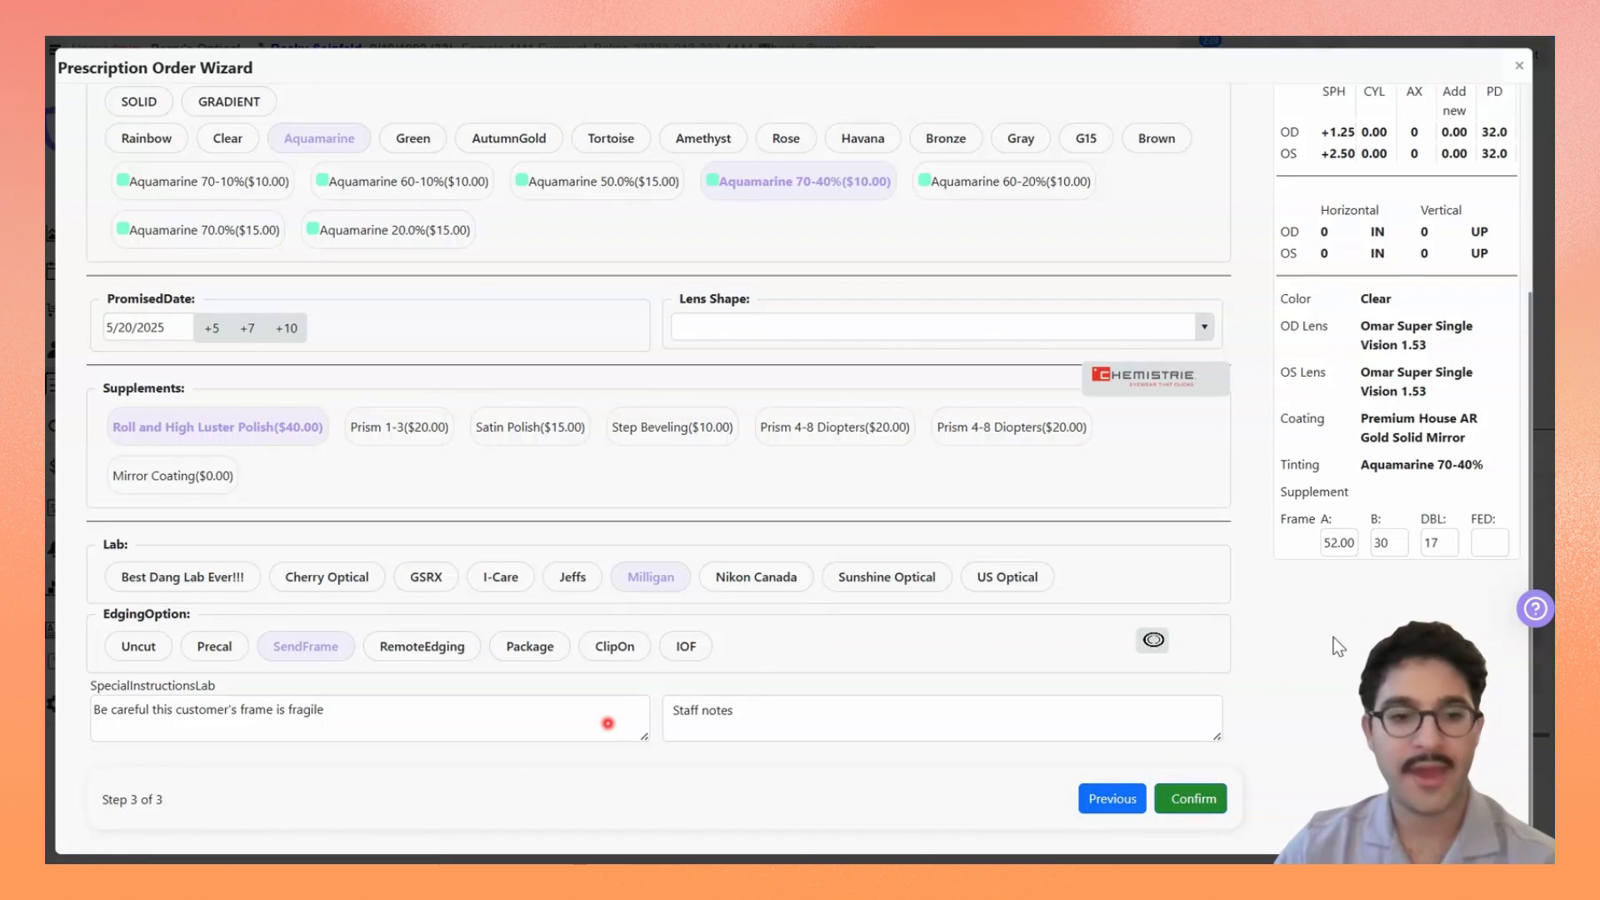
click(464, 693)
text(.)
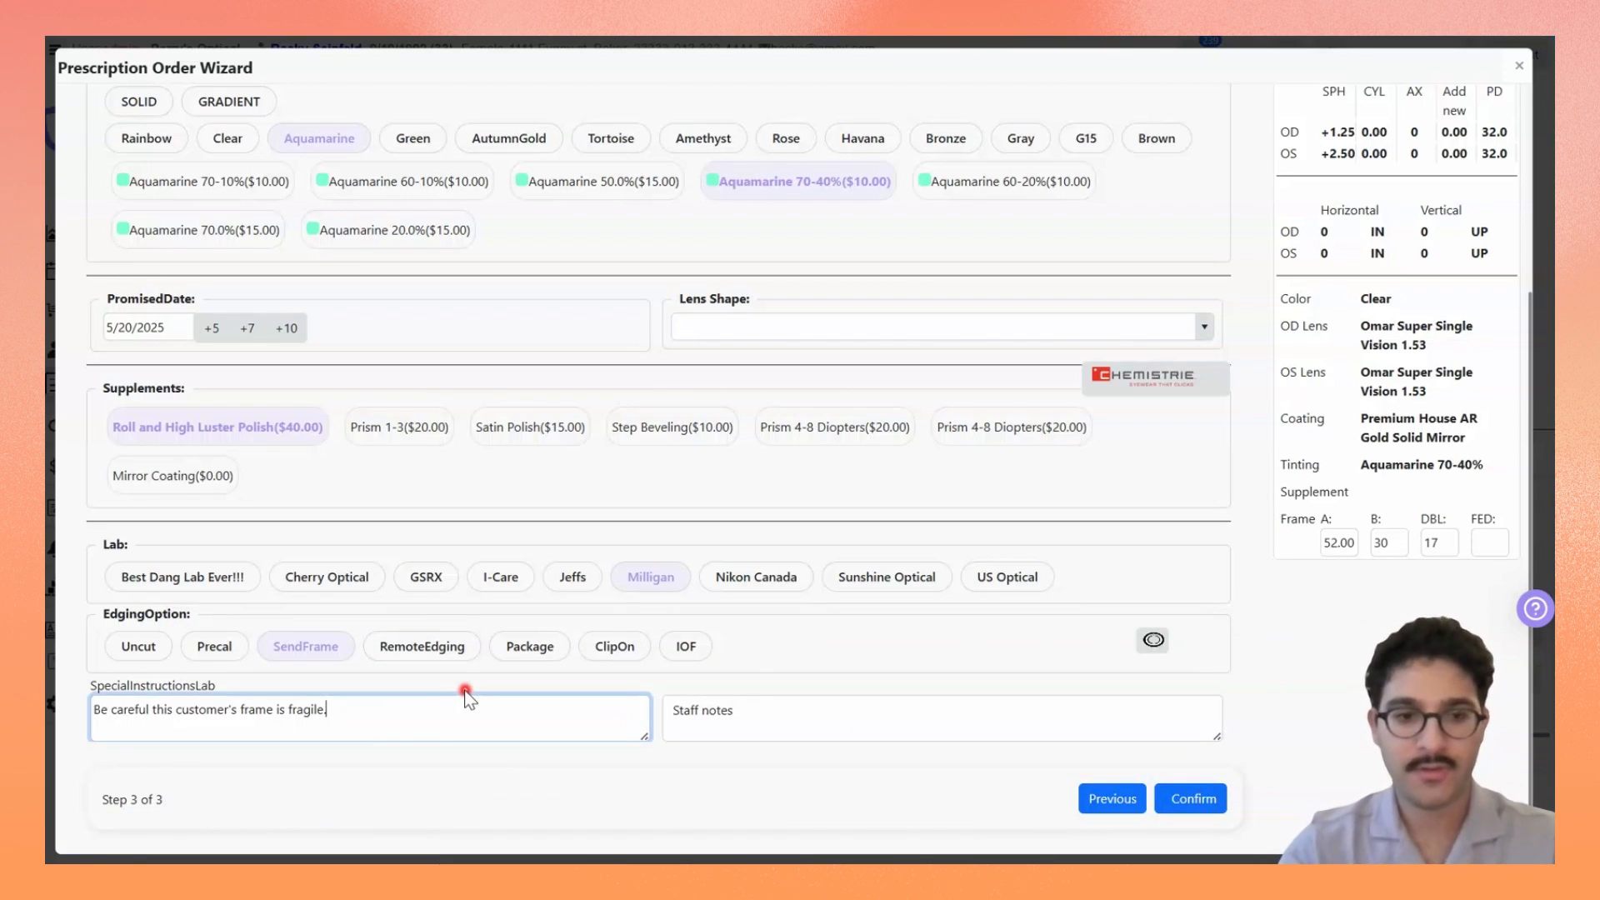
text( Cus)
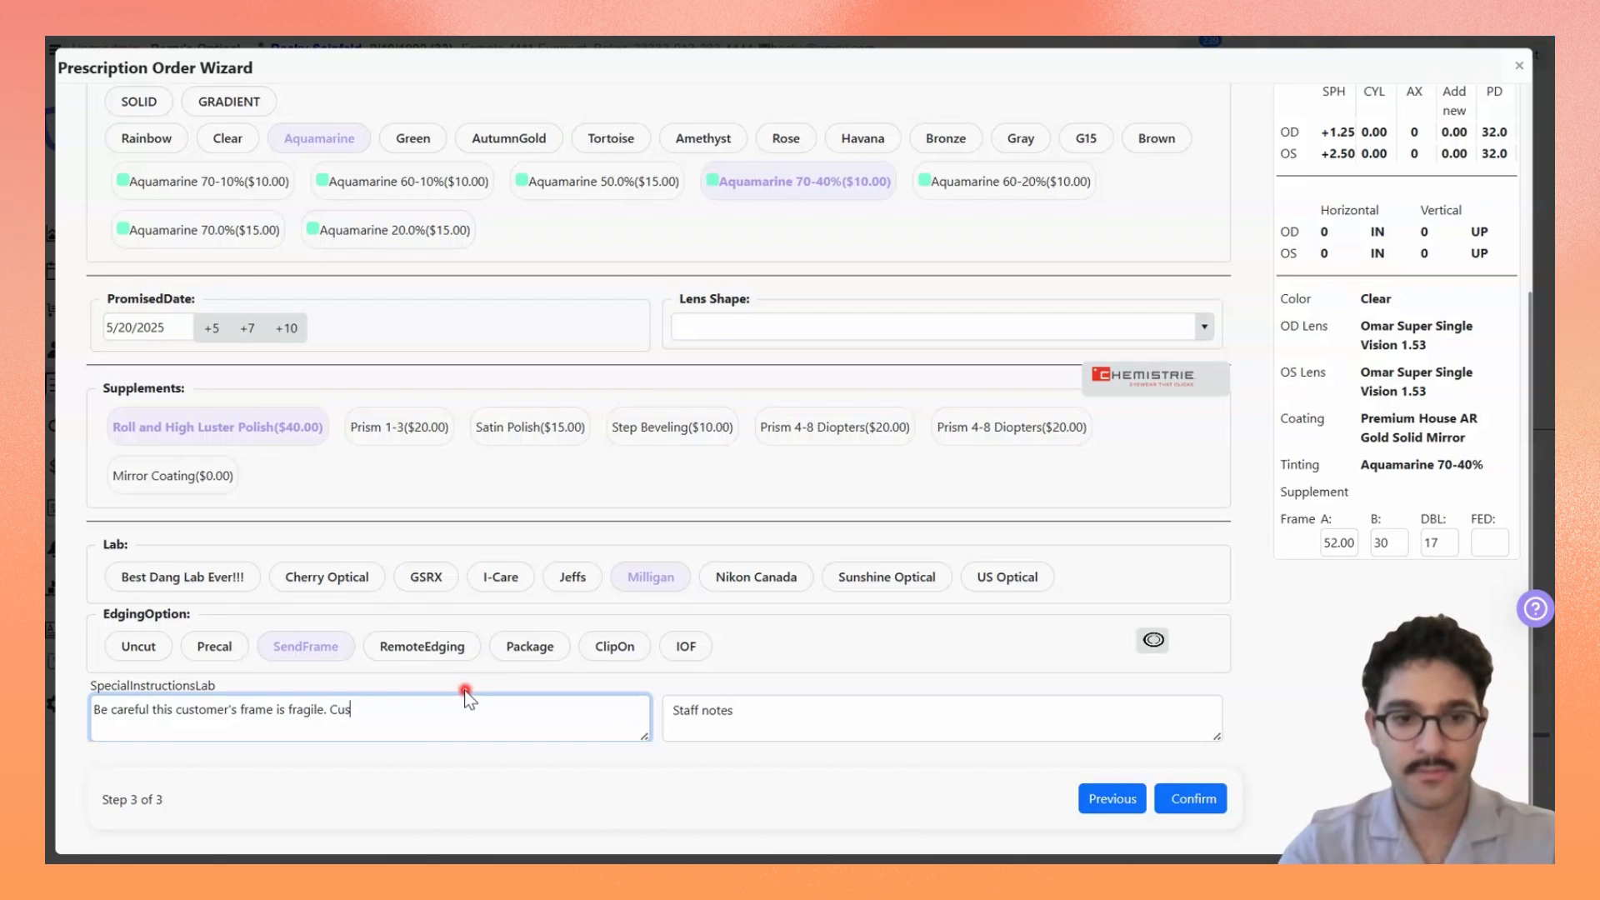
text(tomer is aware the frame could break.)
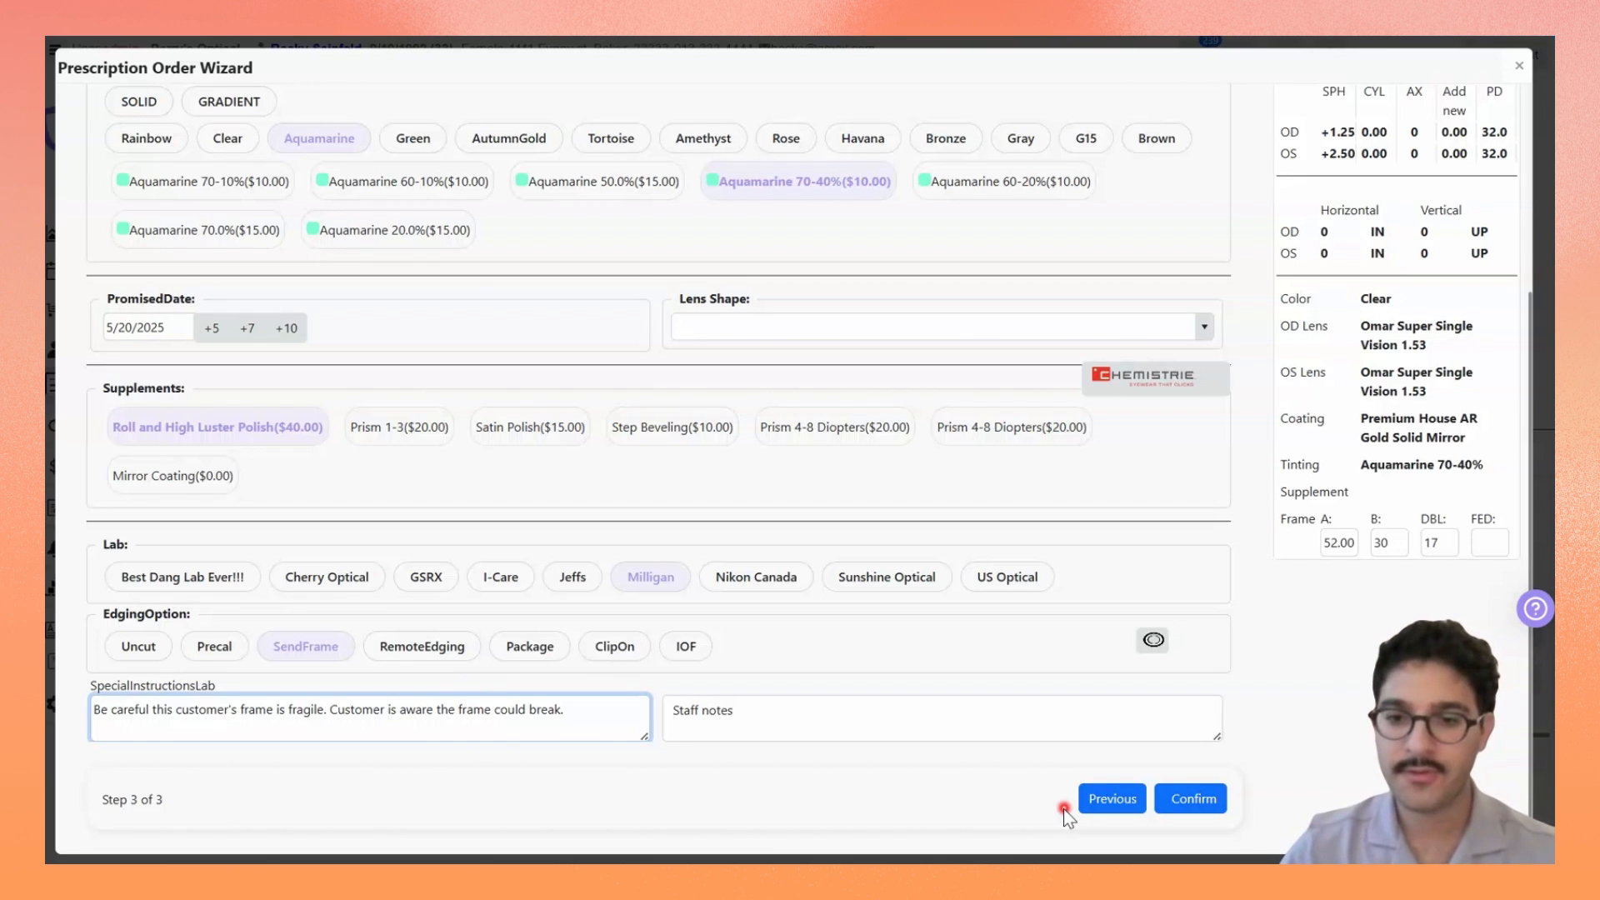
drag(1416, 770, 301, 756)
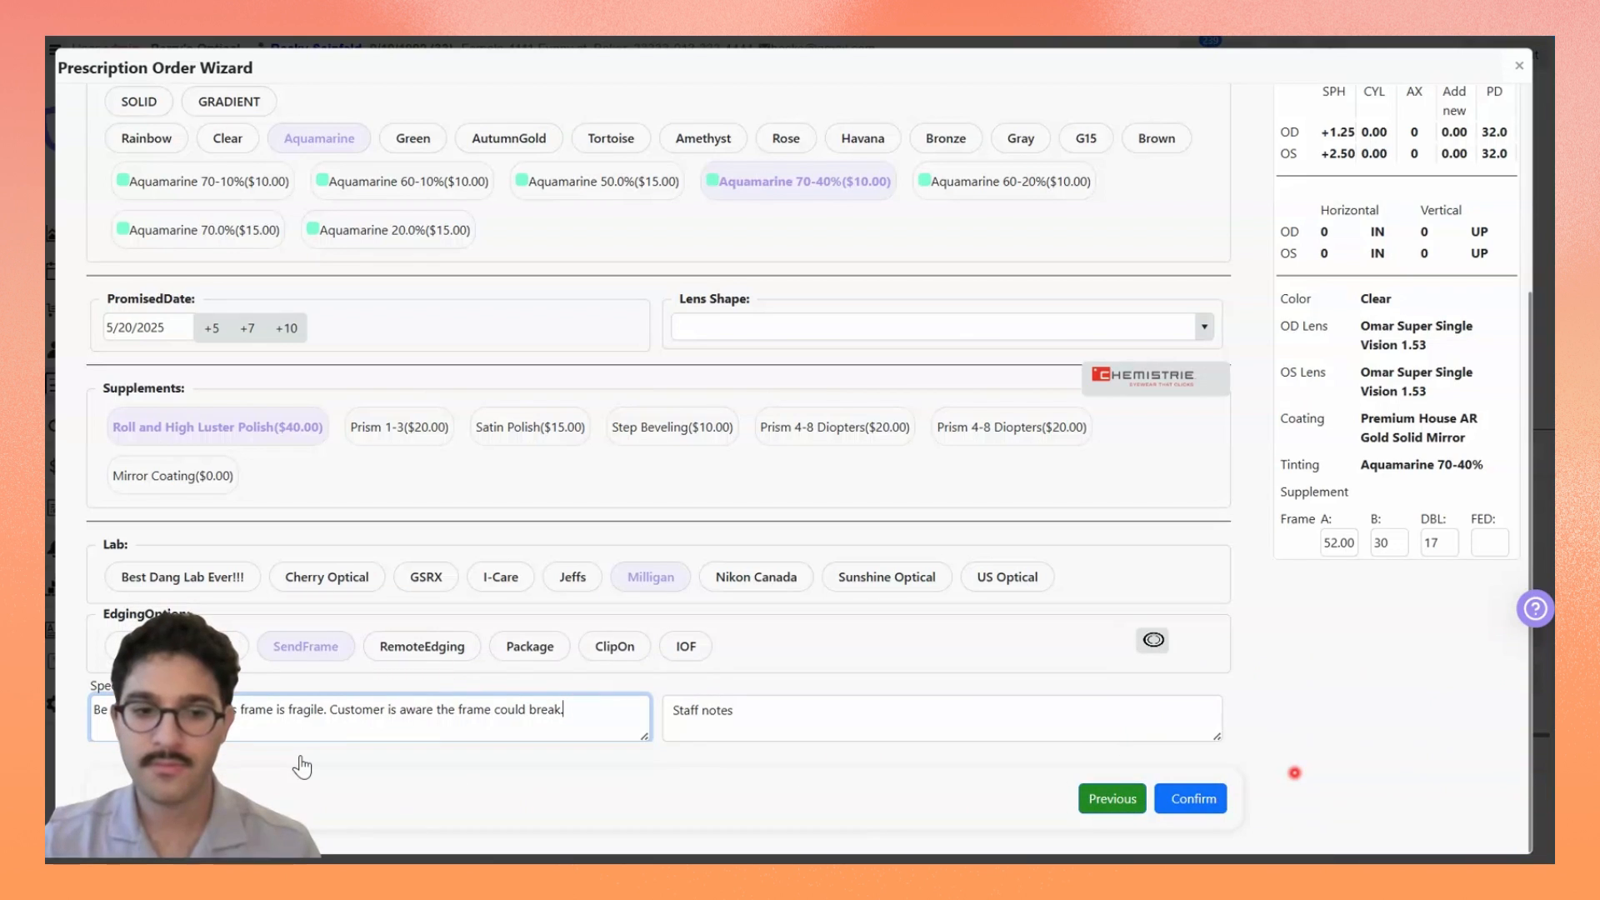
click(1193, 797)
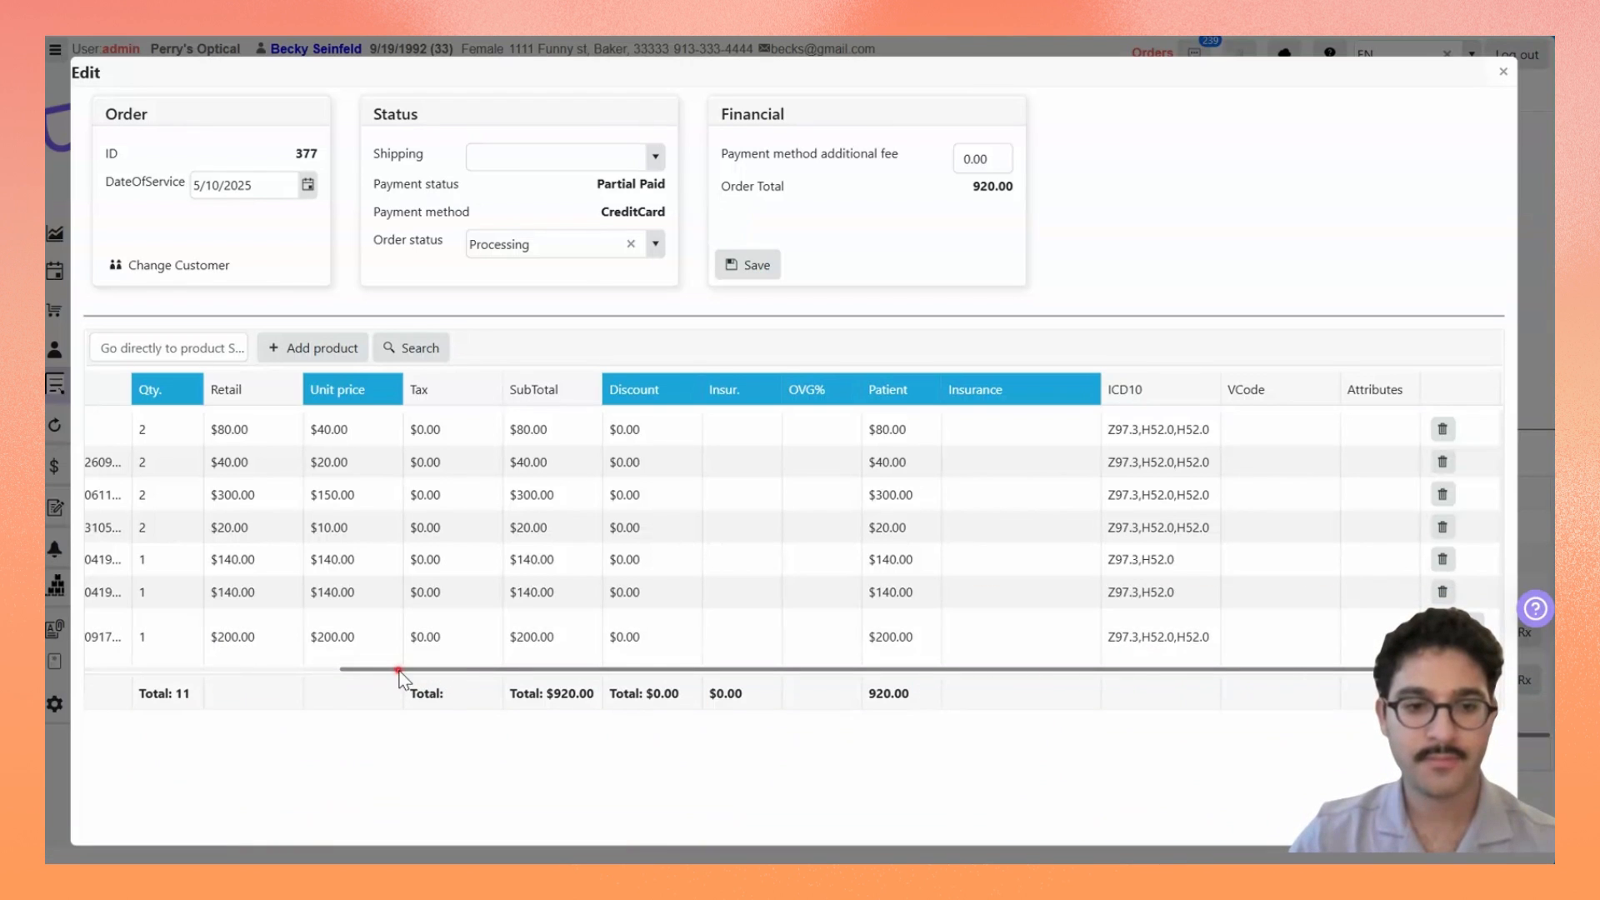
Step: Review the order's product lines, including the Gold Solid Mirror line, and save the order
drag(388, 665, 257, 714)
click(257, 714)
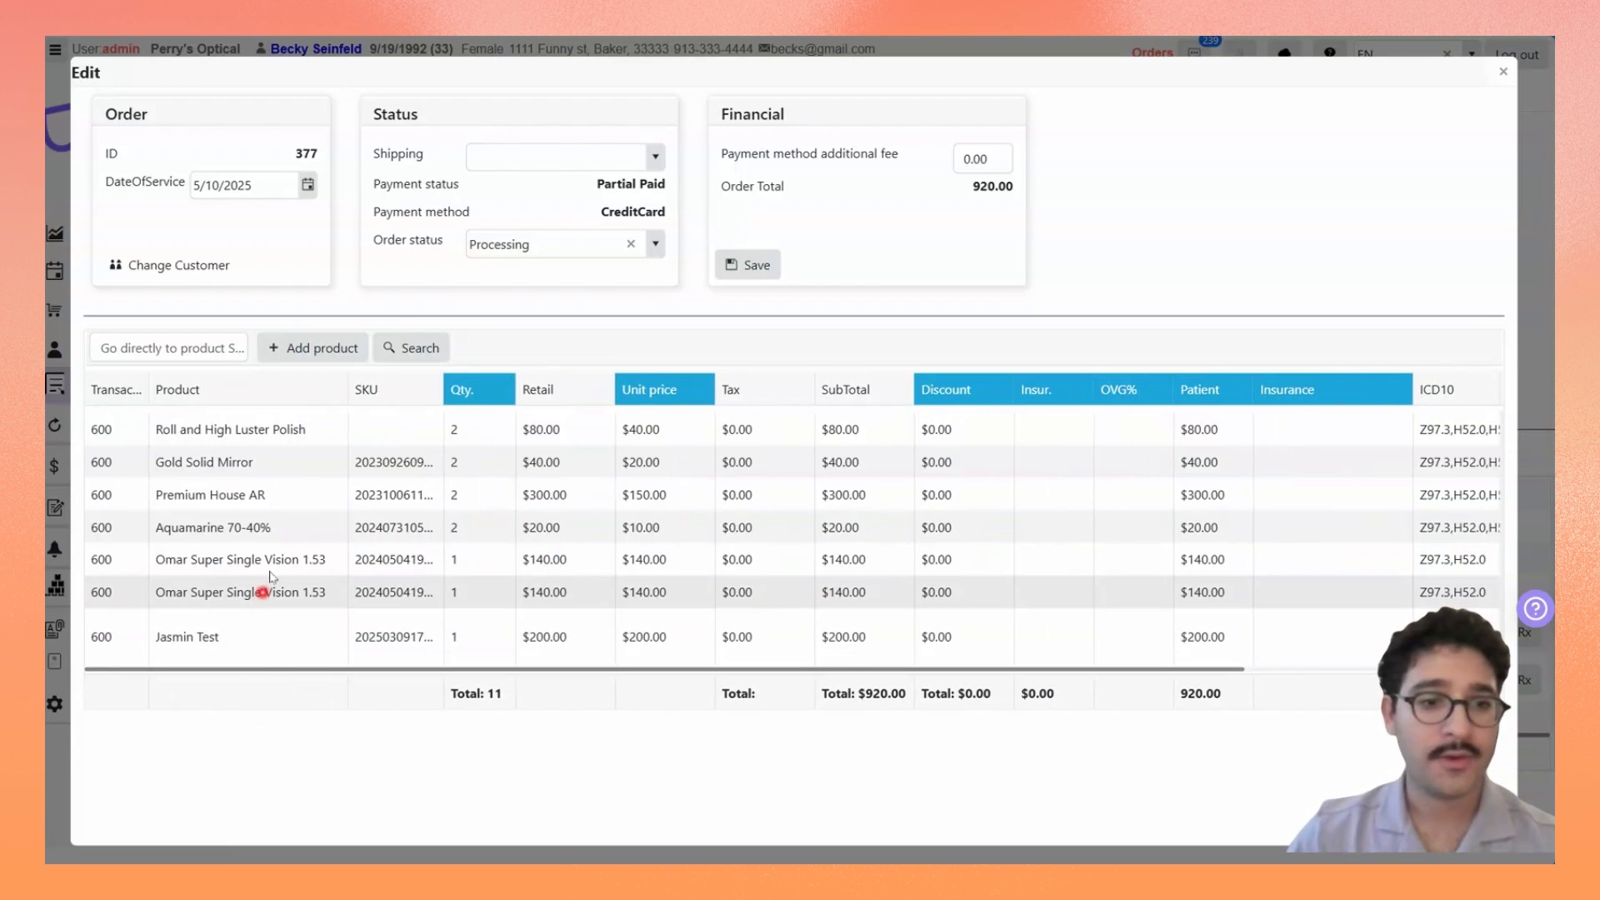
drag(223, 468, 337, 478)
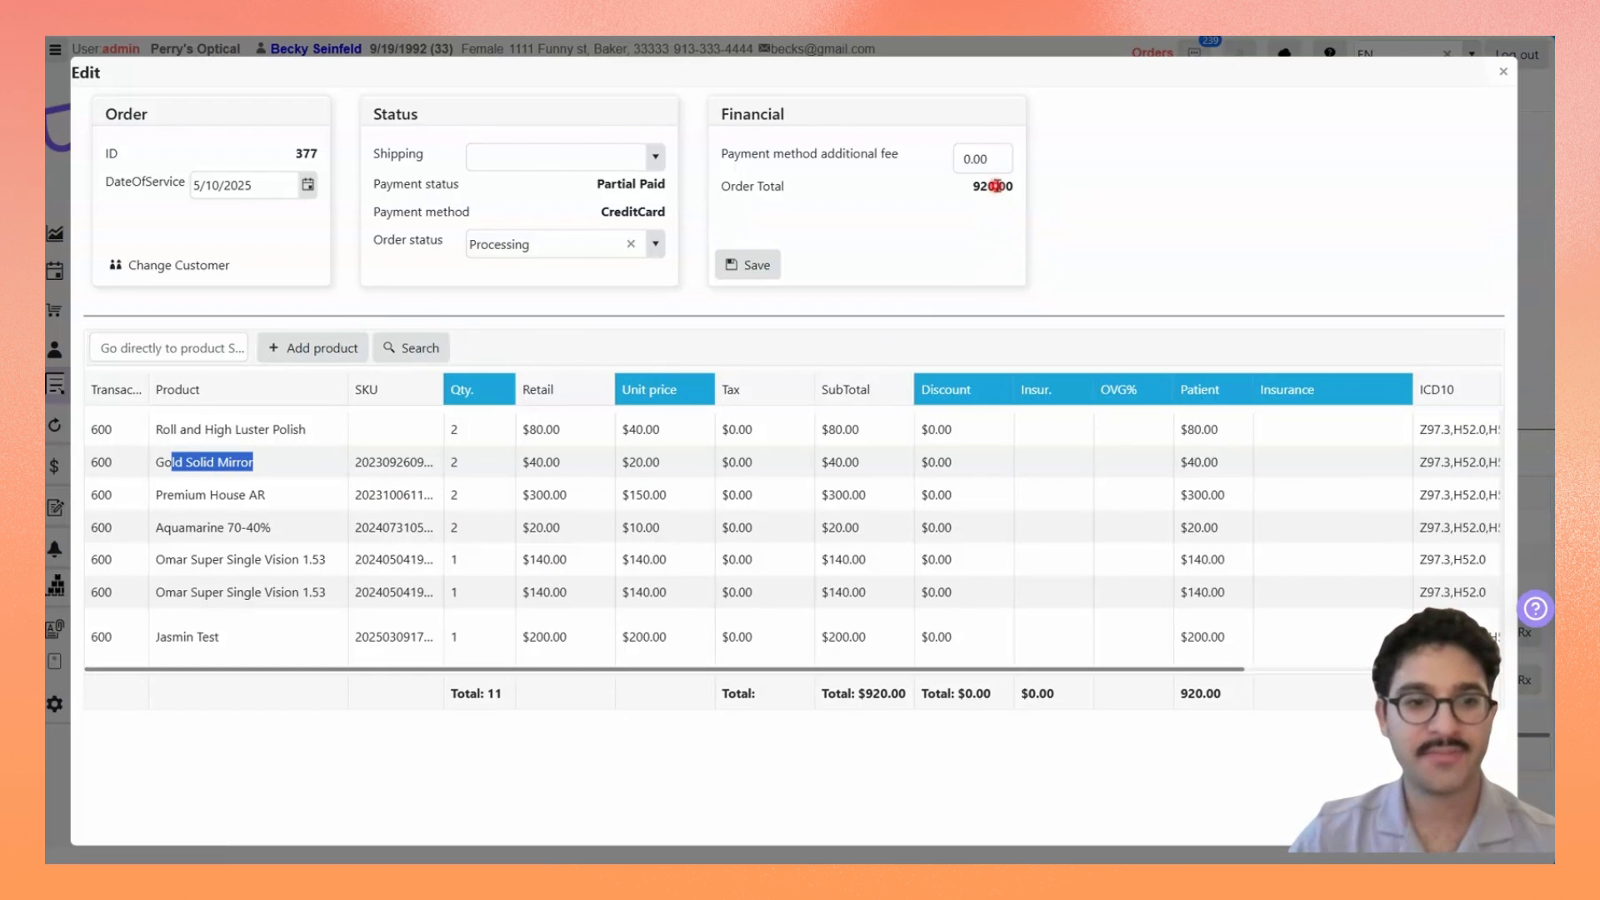
click(774, 266)
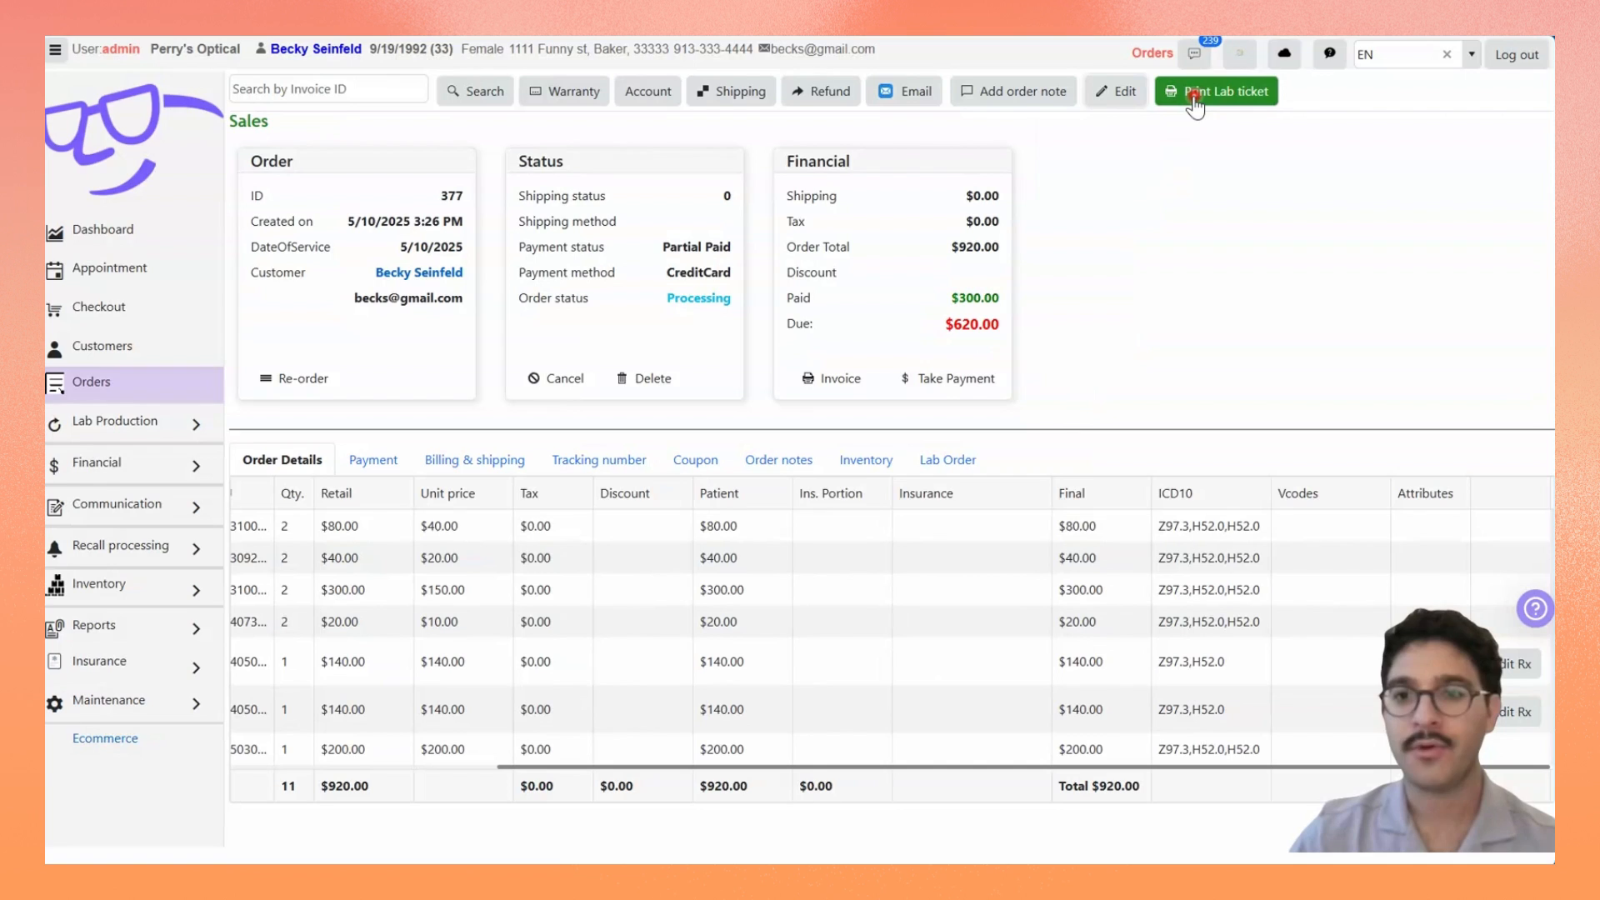
Step: Open the order's lab ticket and check its special instructions and lens options
click(1193, 95)
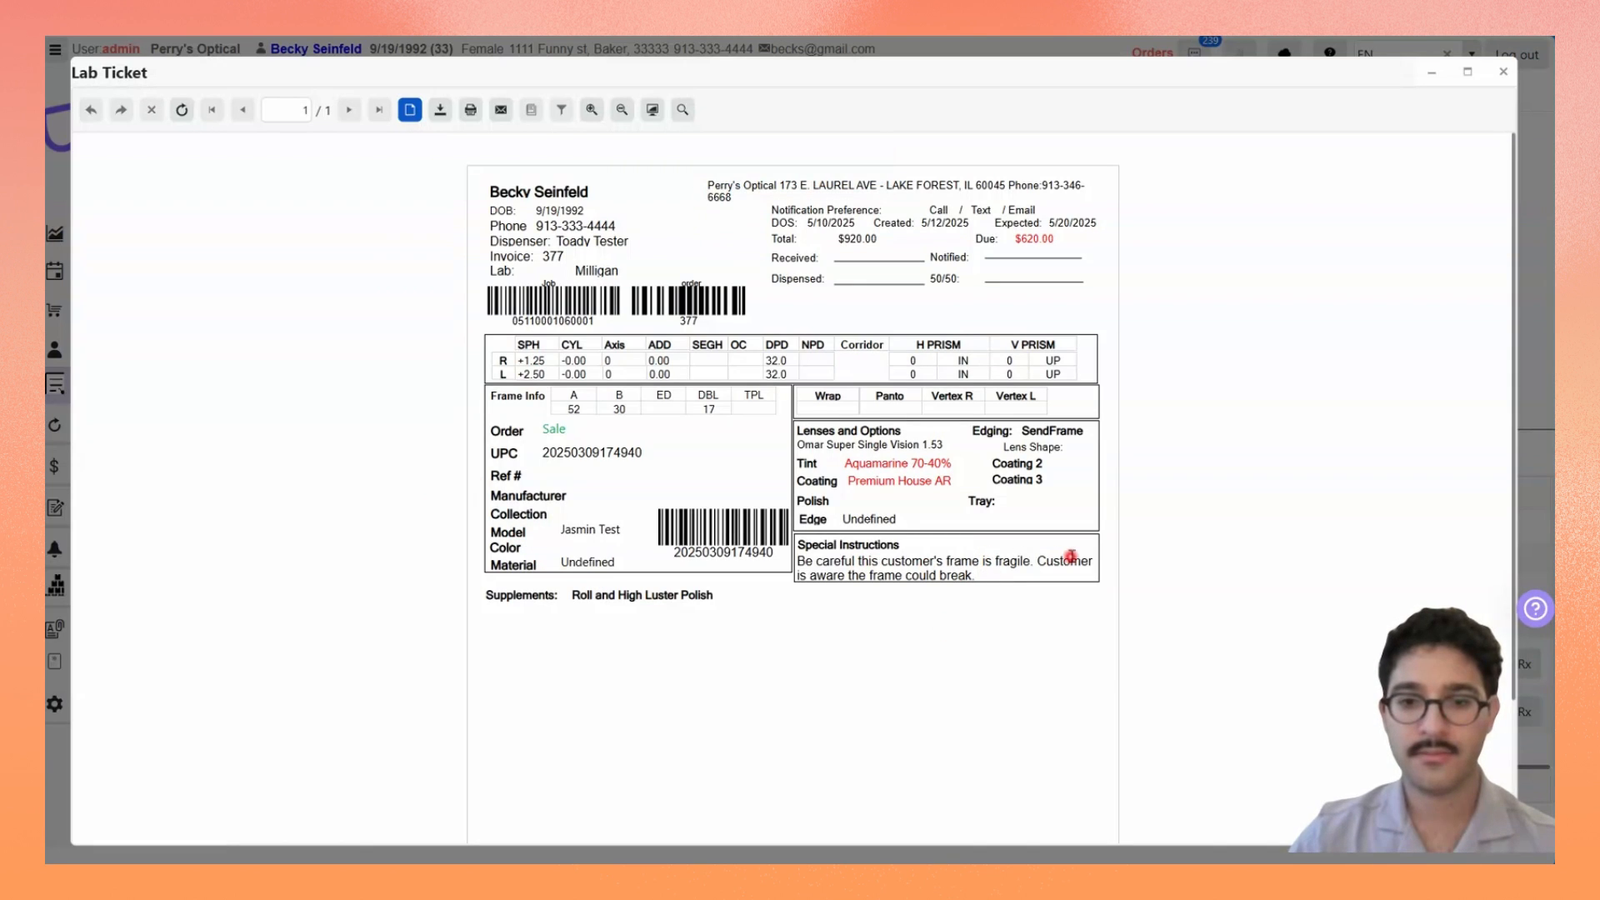
drag(1046, 562, 1100, 573)
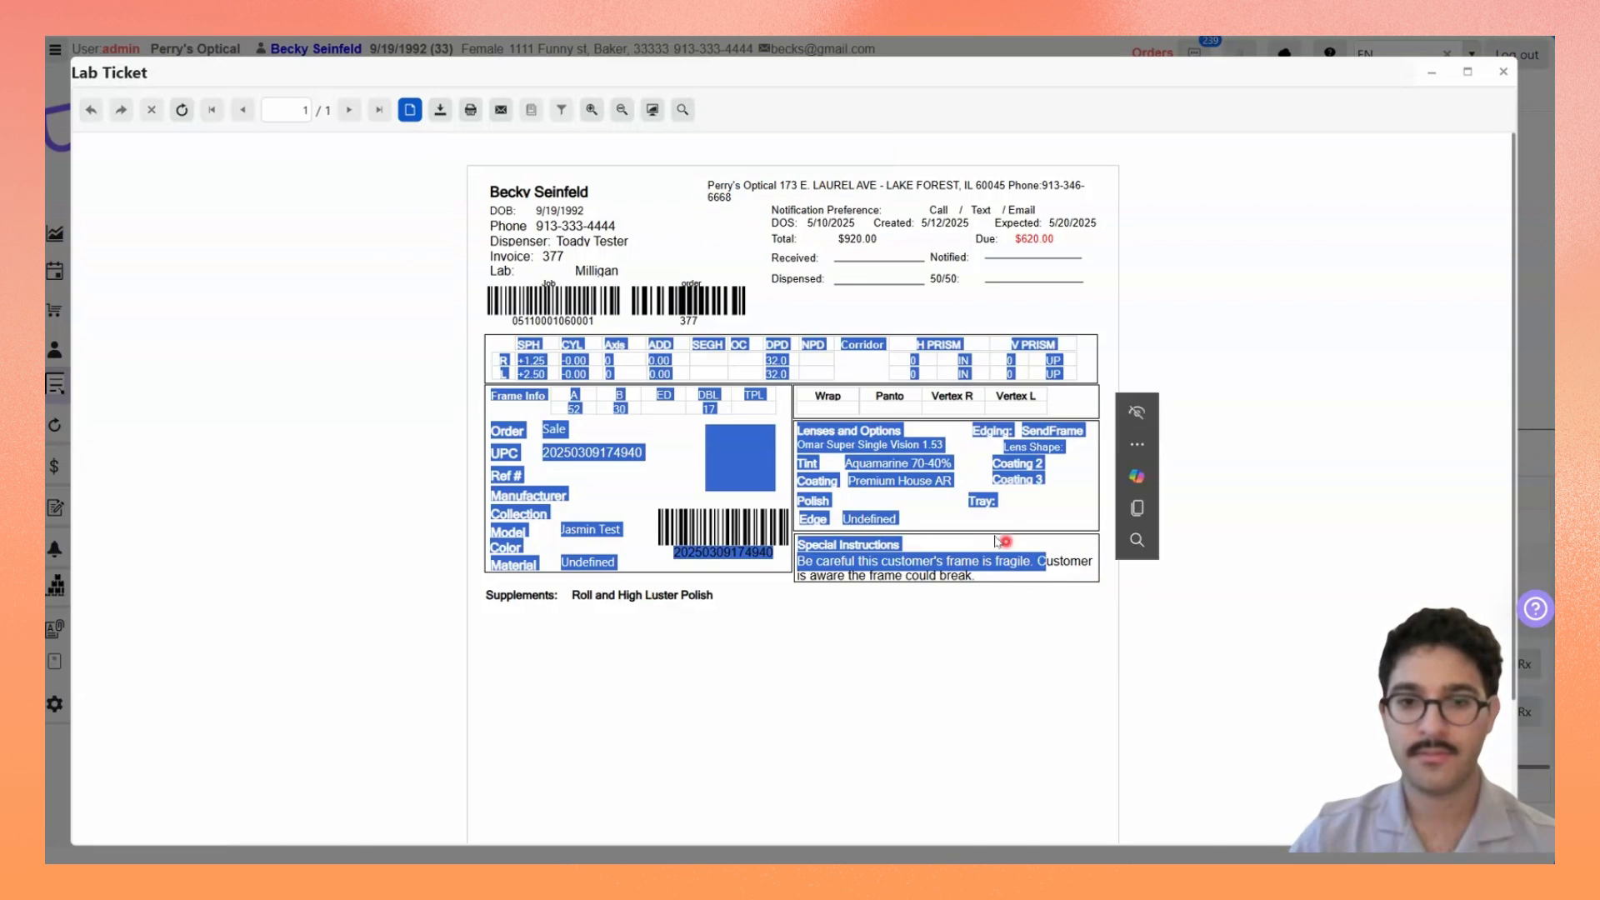
click(831, 436)
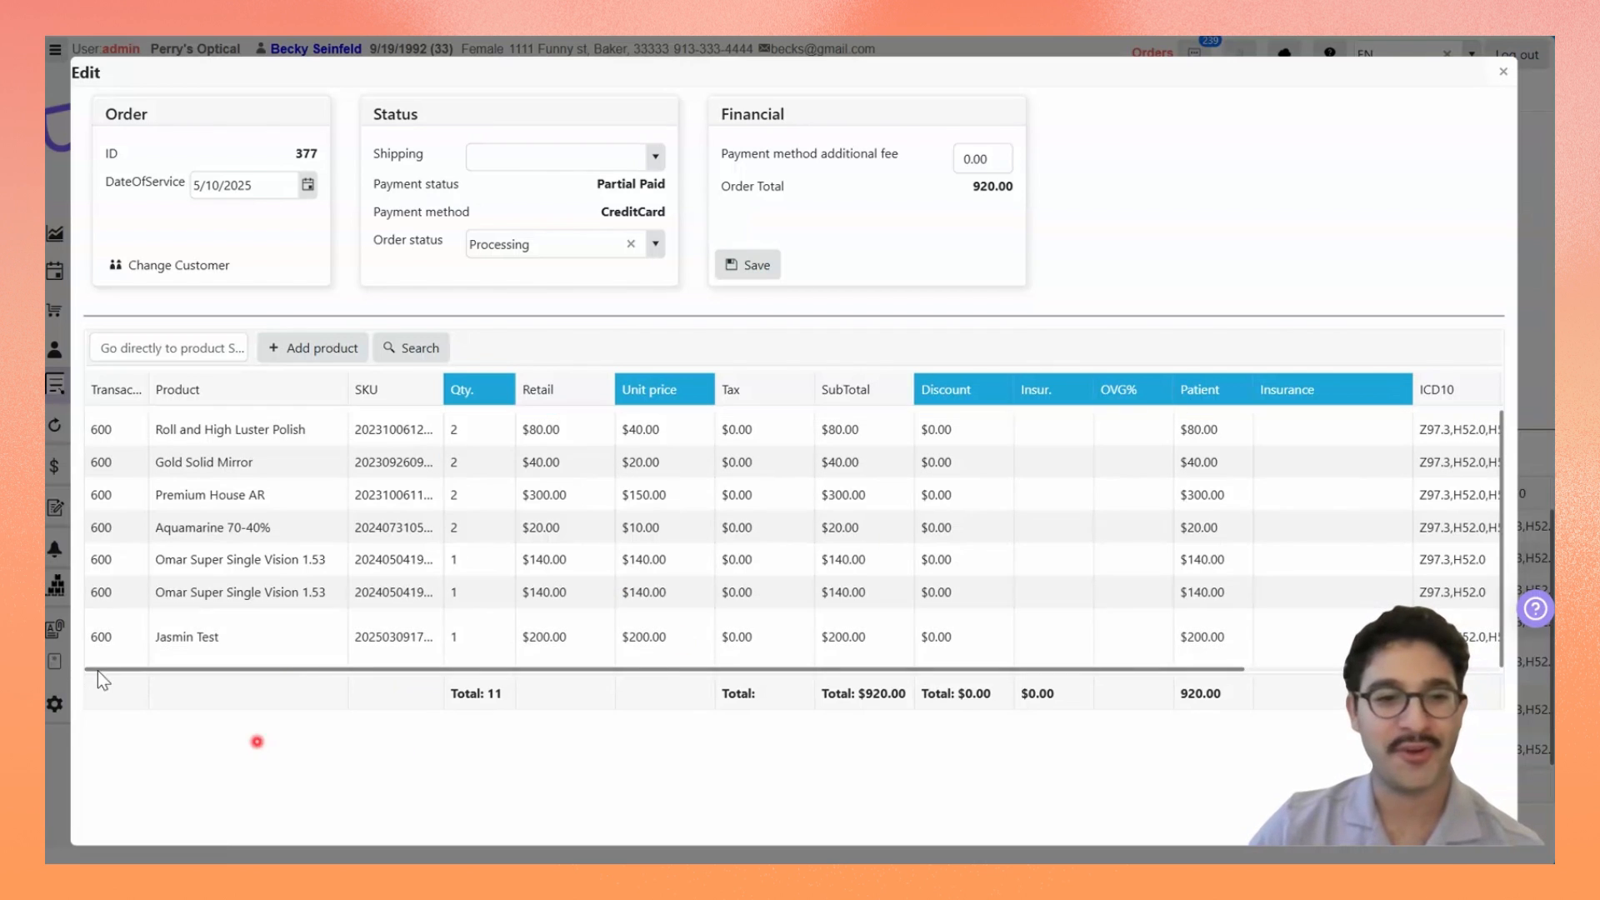
Step: Look at the Jasmin Test frame line, close the order editor without saving and go to the checkout page
drag(161, 639, 344, 646)
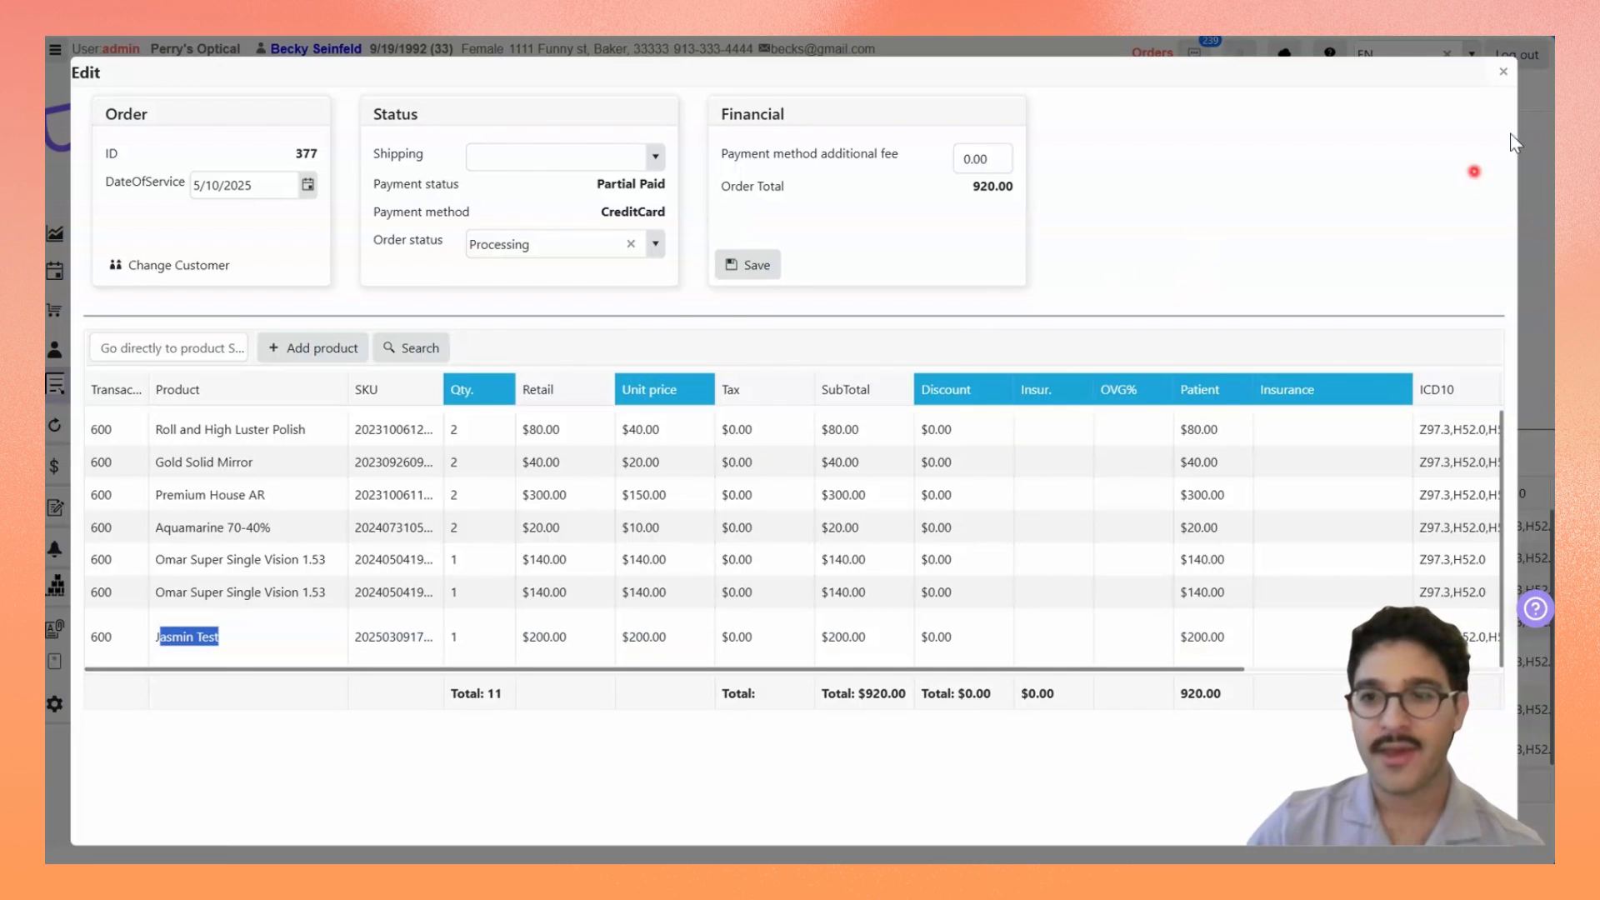
click(1503, 72)
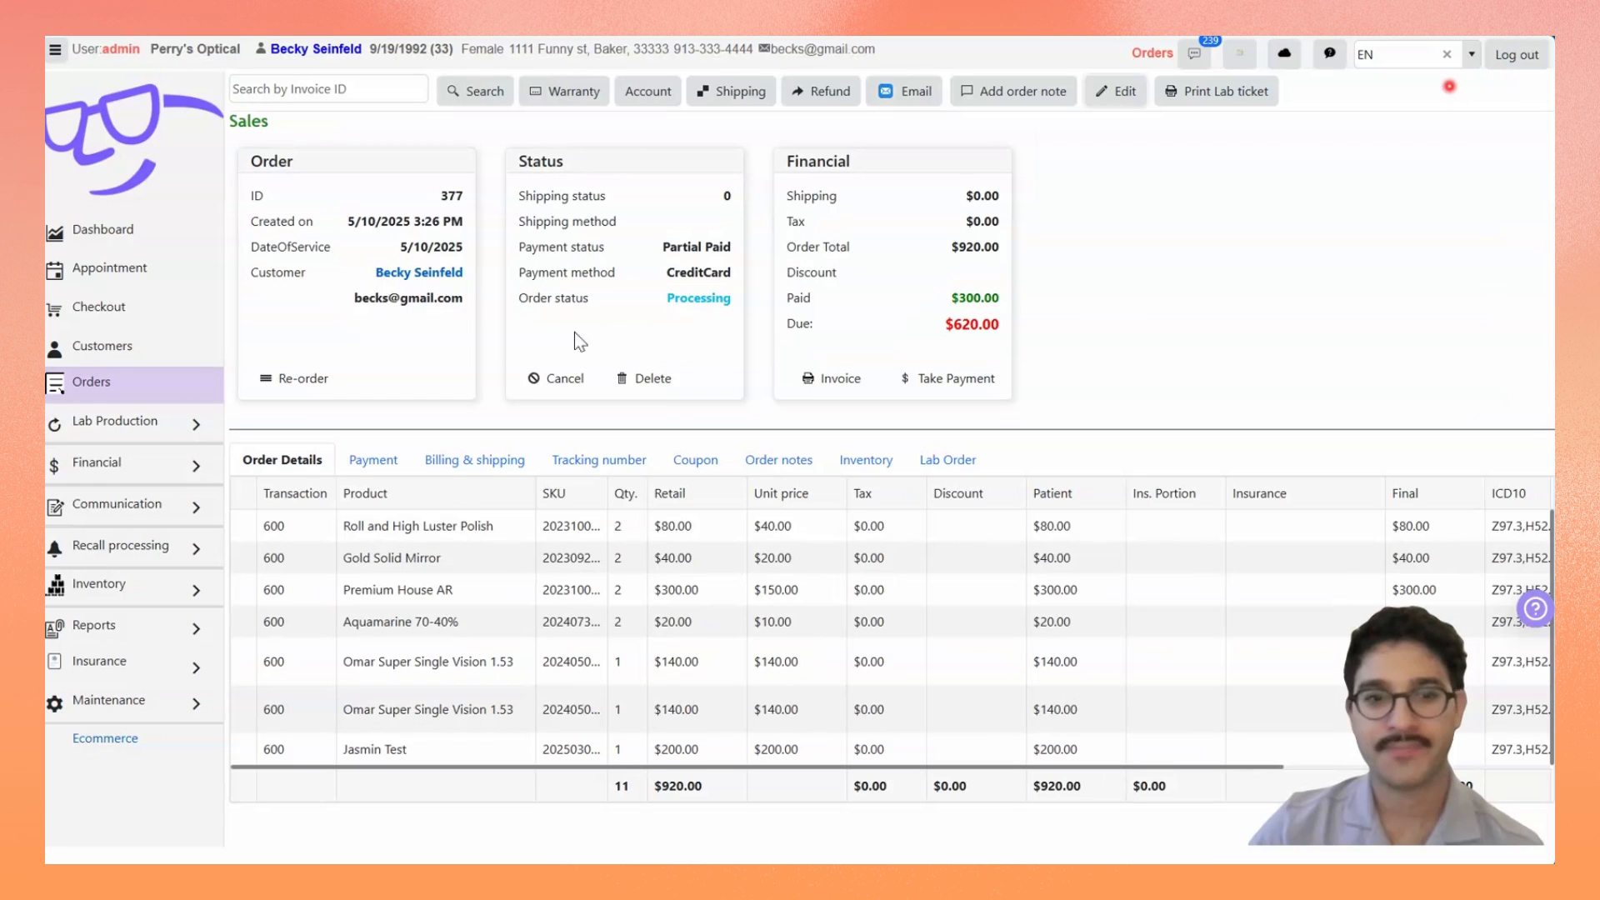
click(127, 320)
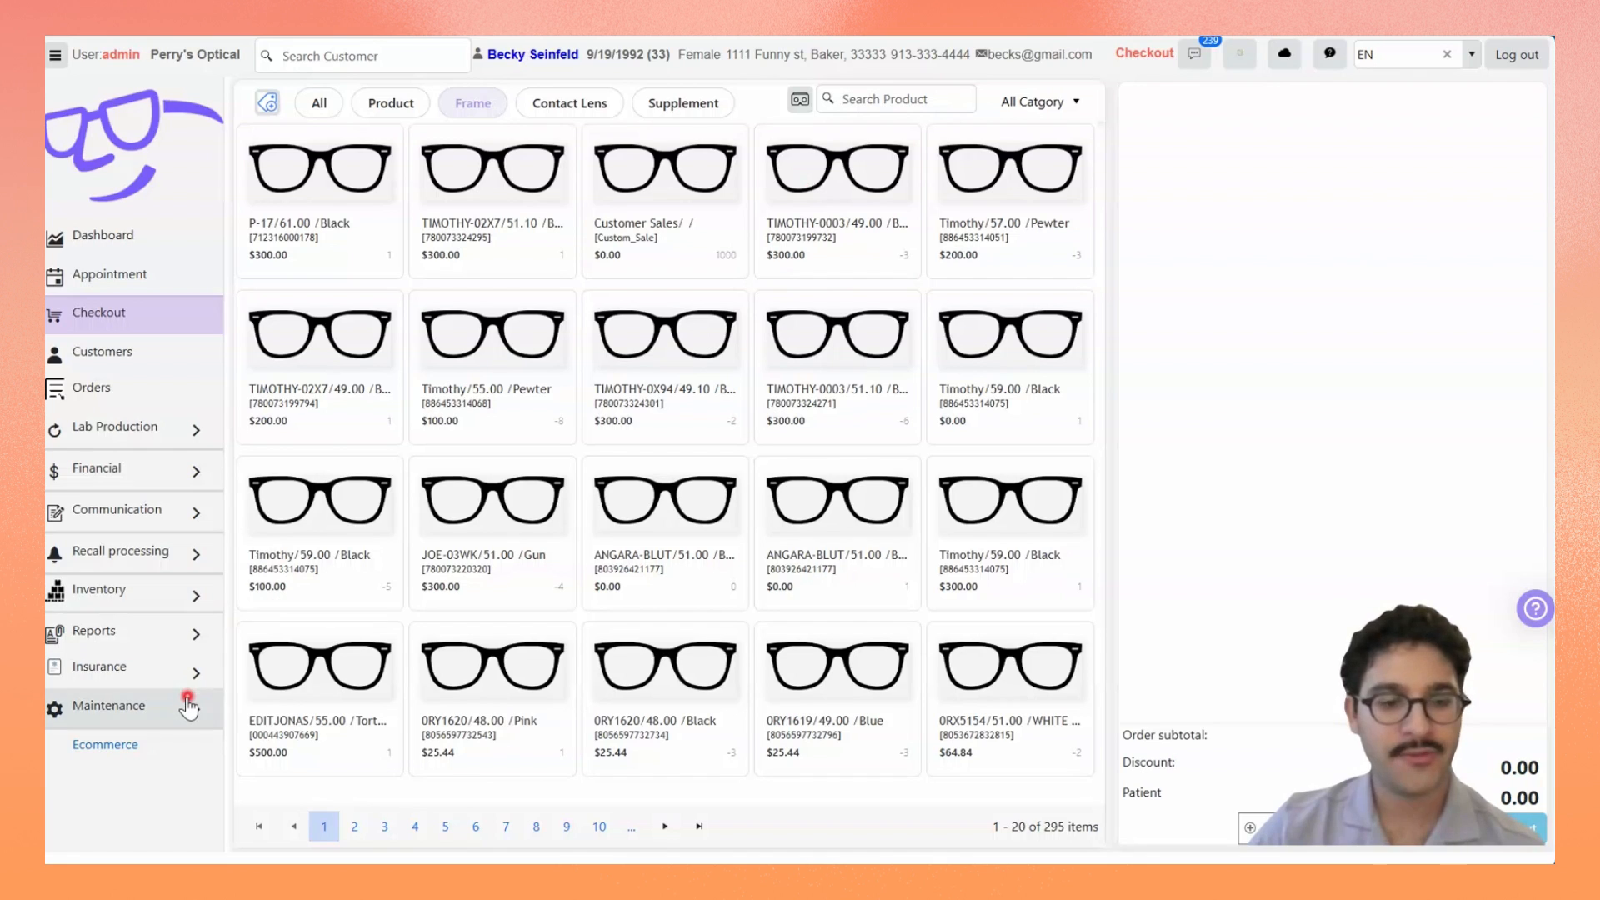
Step: Browse page 7 of the checkout frames, open the frames inventory and search it for "poe 47o"
click(505, 829)
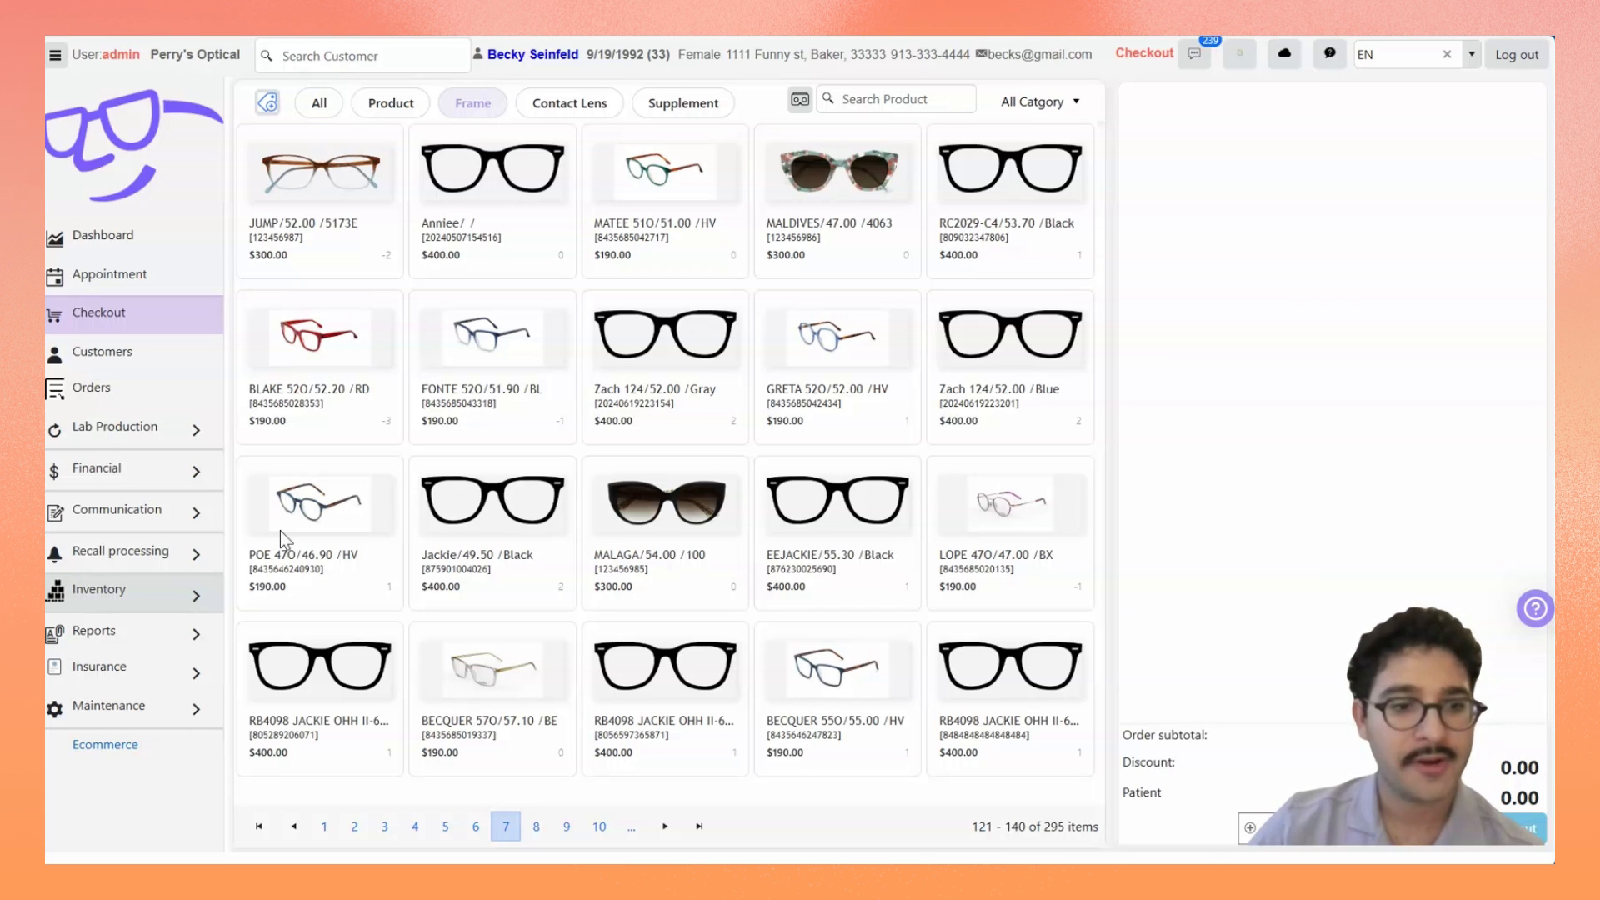
click(176, 599)
click(162, 625)
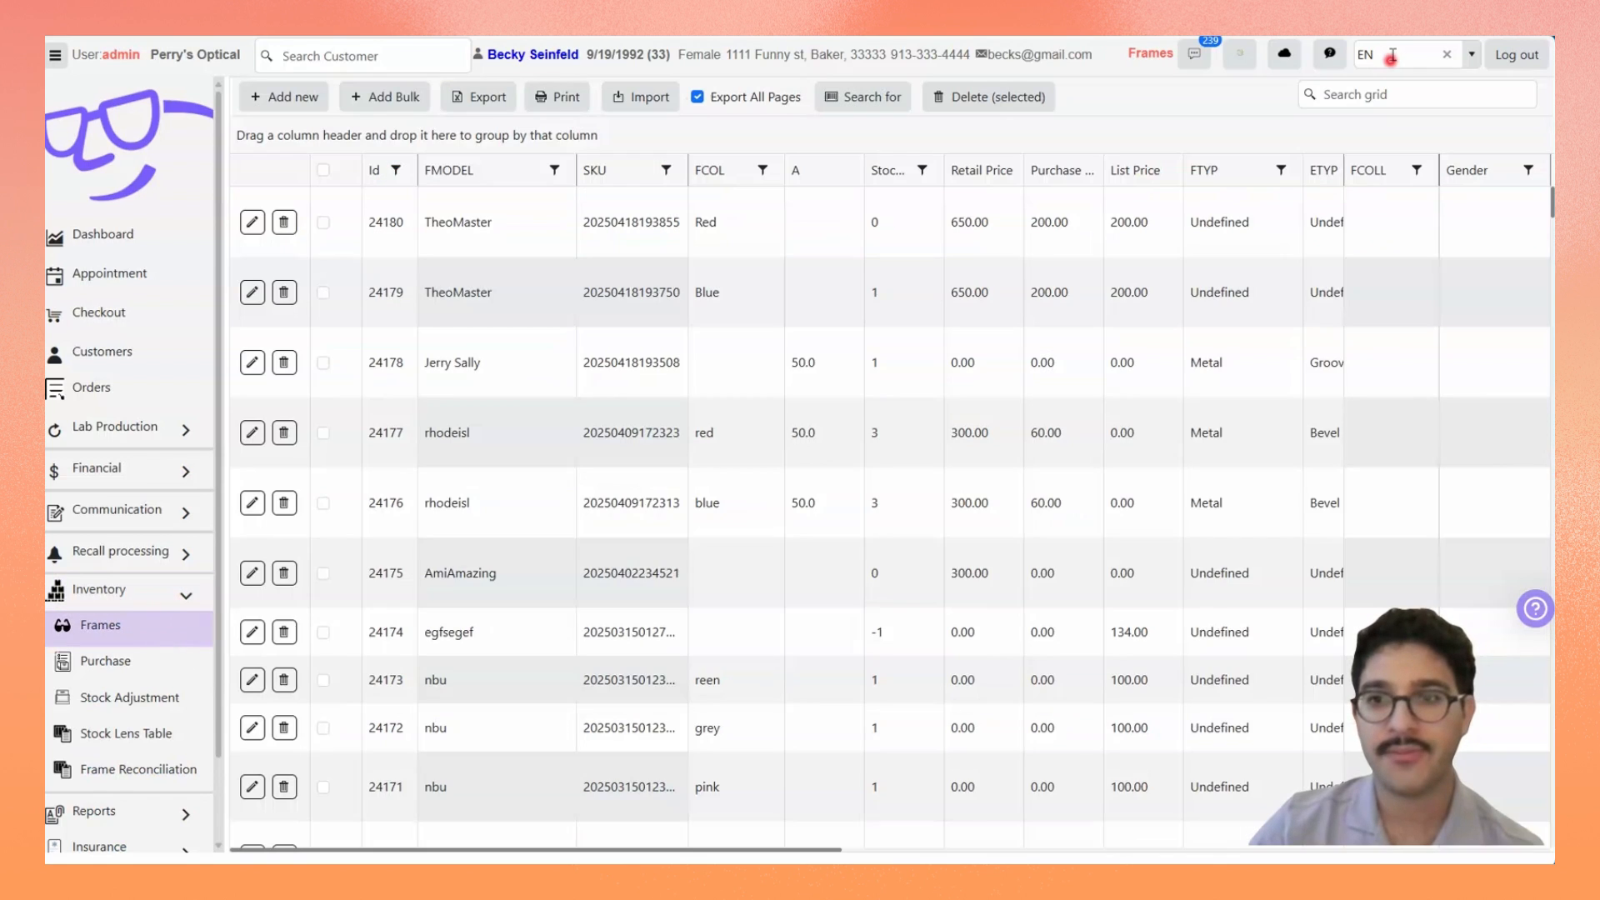
click(1415, 92)
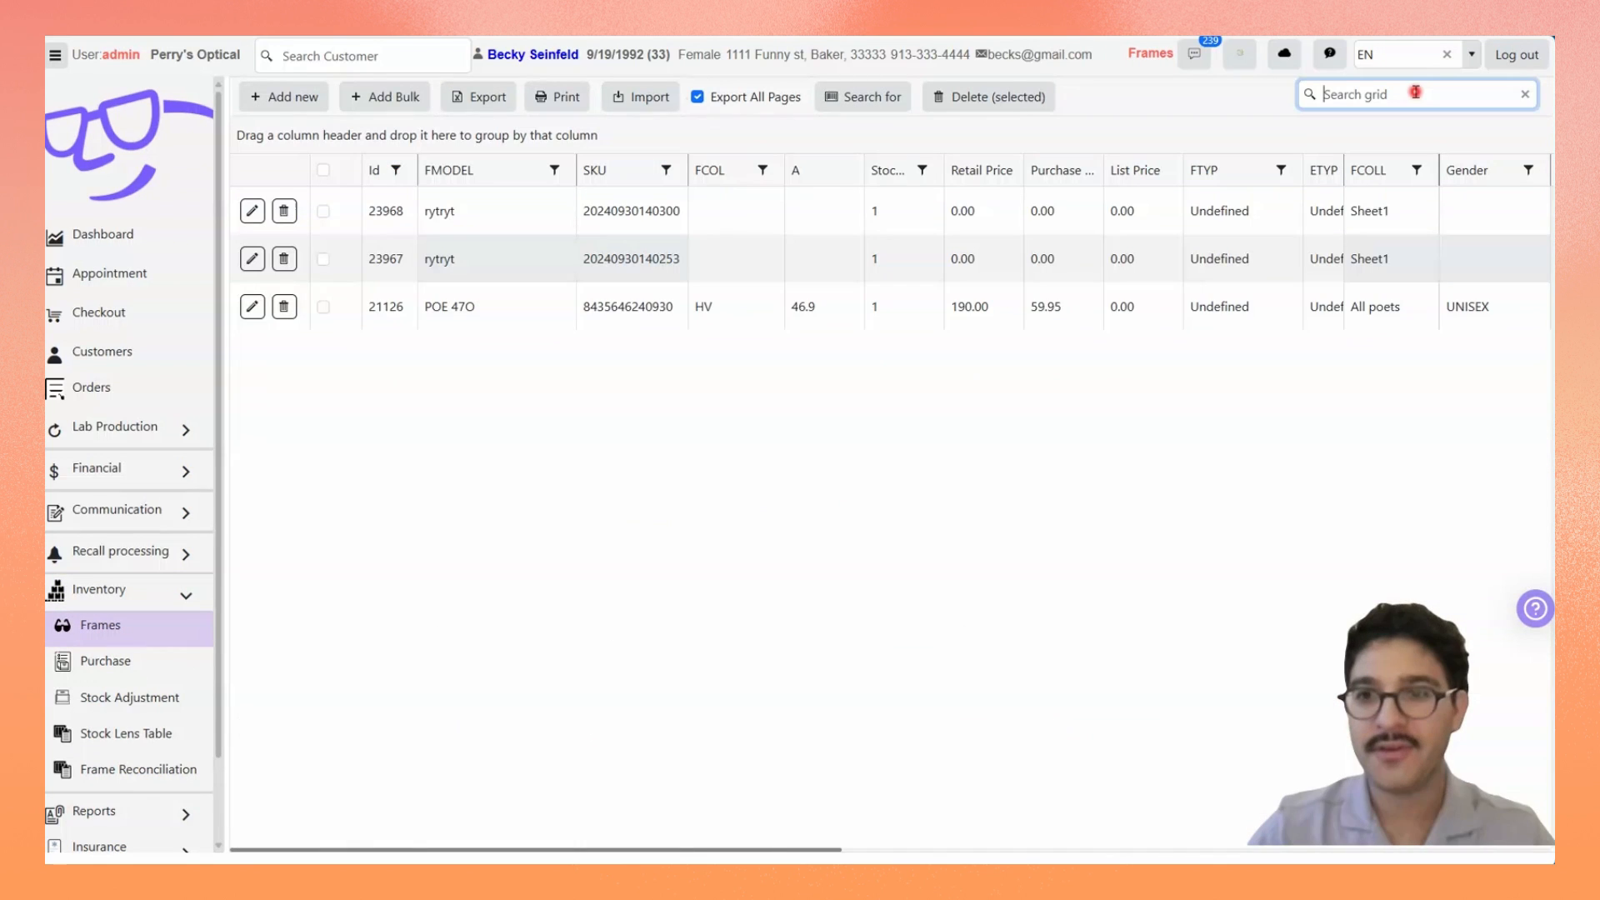
text(poe 4)
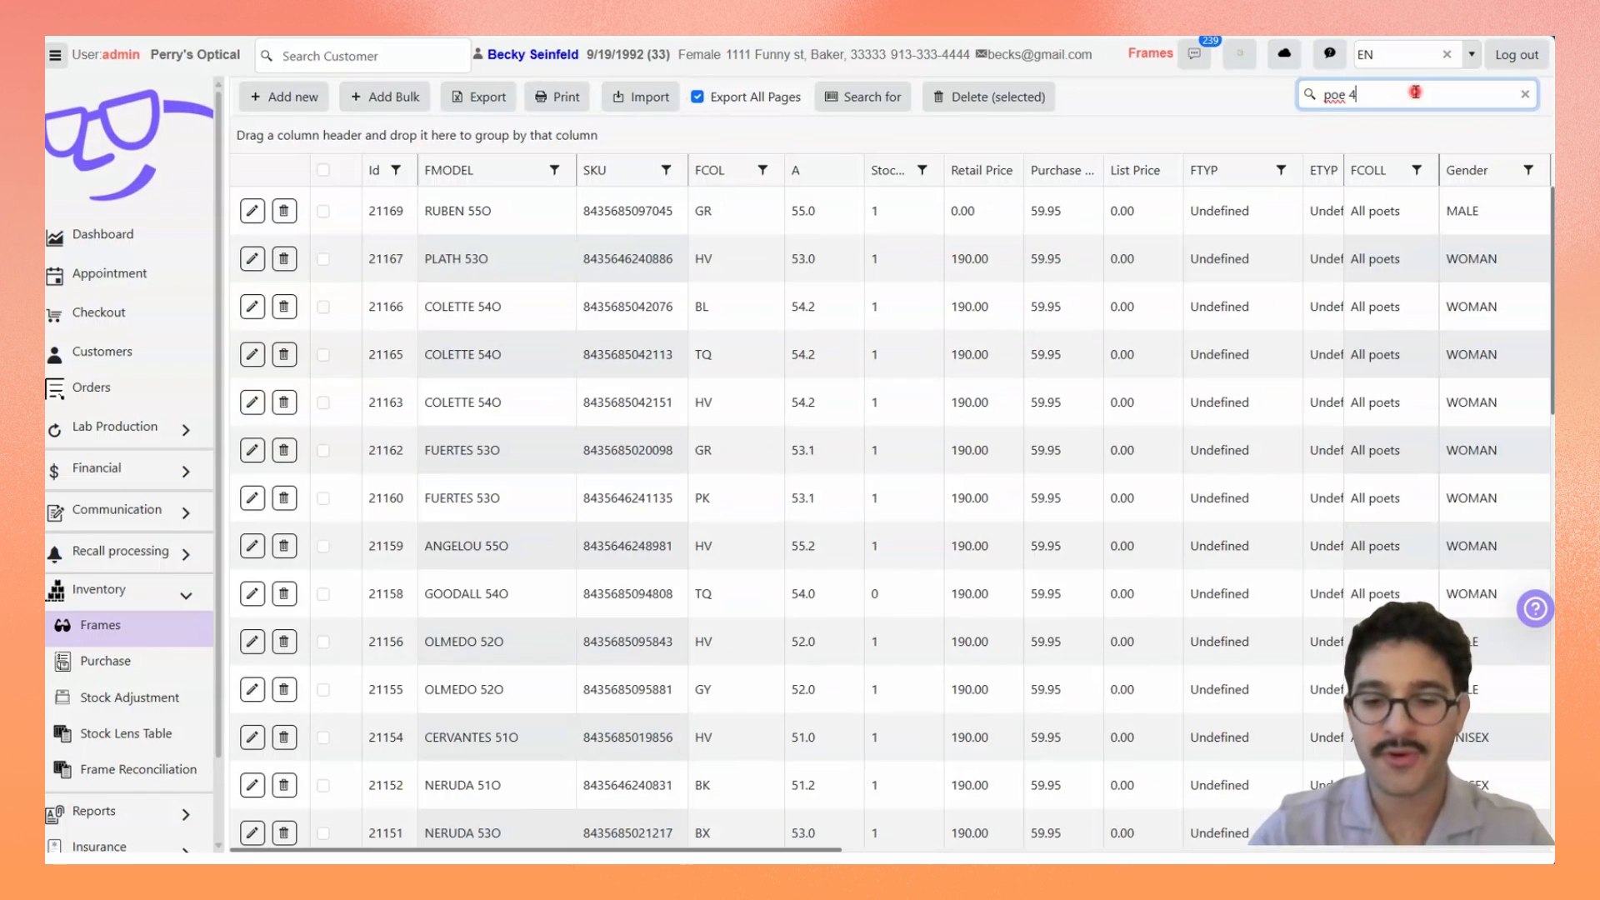
text(70)
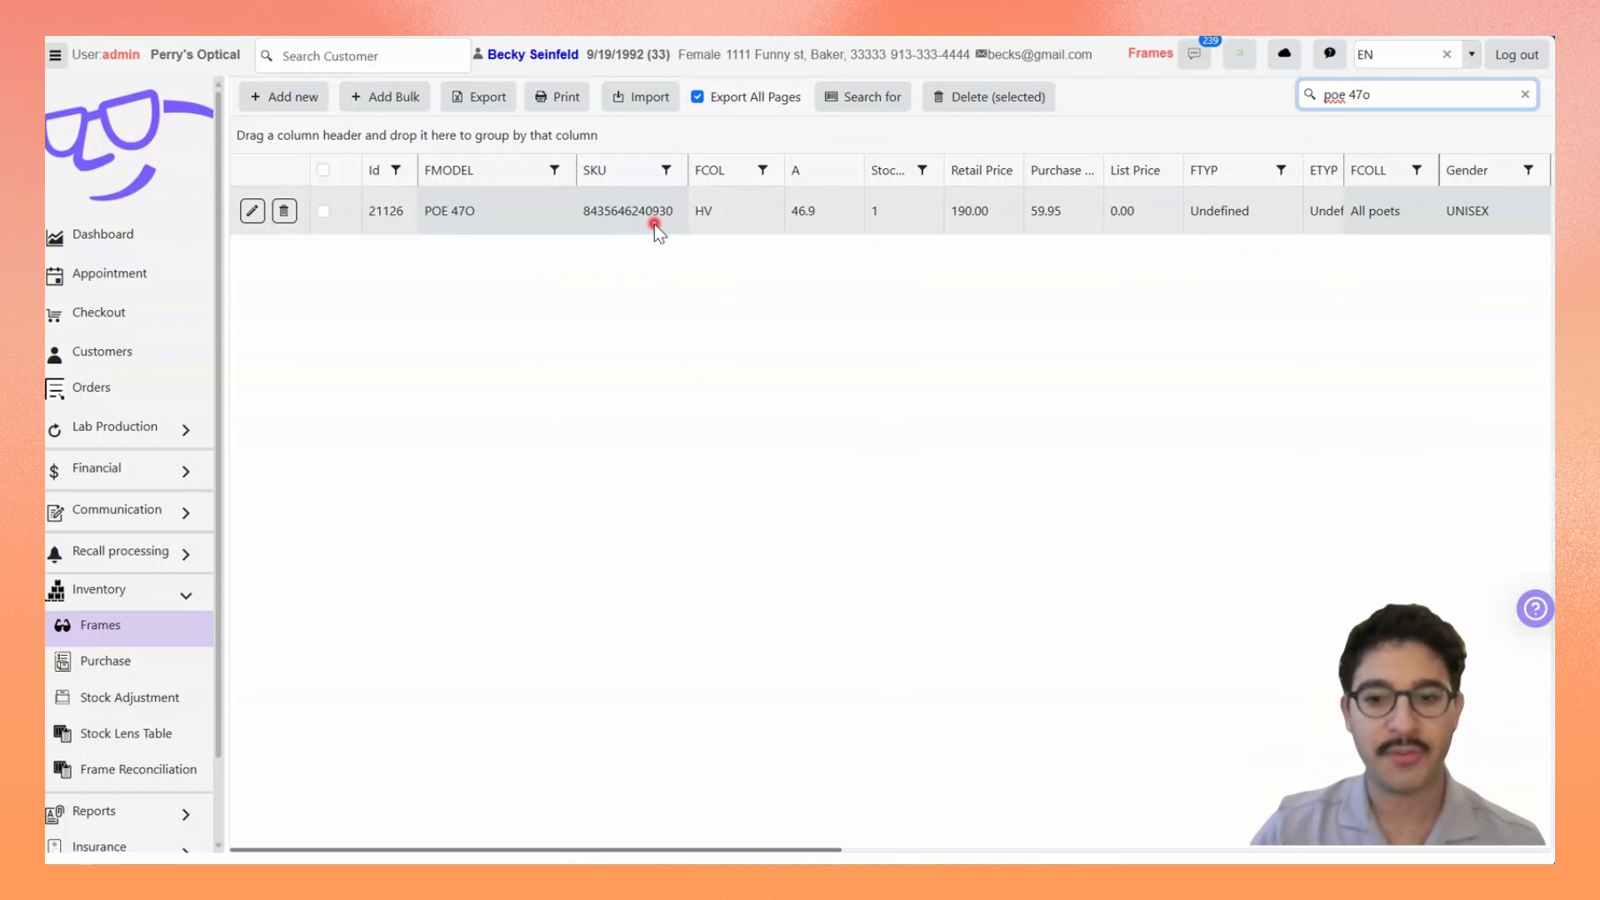
Step: Copy the SKU of the POE 47O frame from the inventory list
click(603, 210)
double_click(603, 209)
right_click(603, 209)
click(682, 233)
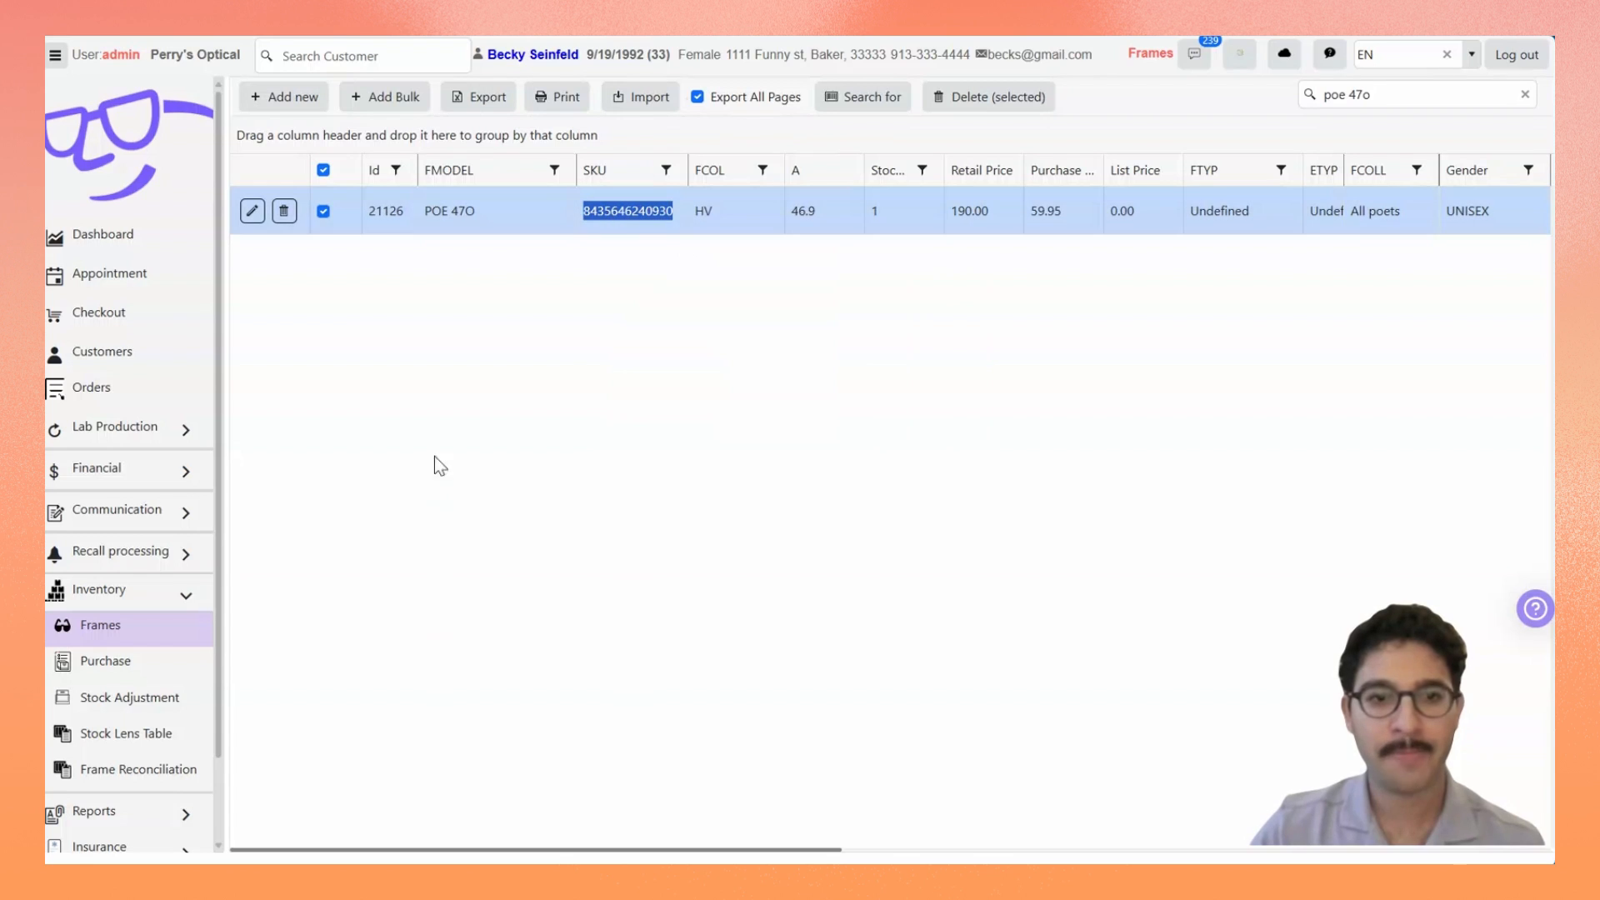
Step: Open the sales order from the customer's account and open it for editing
click(115, 353)
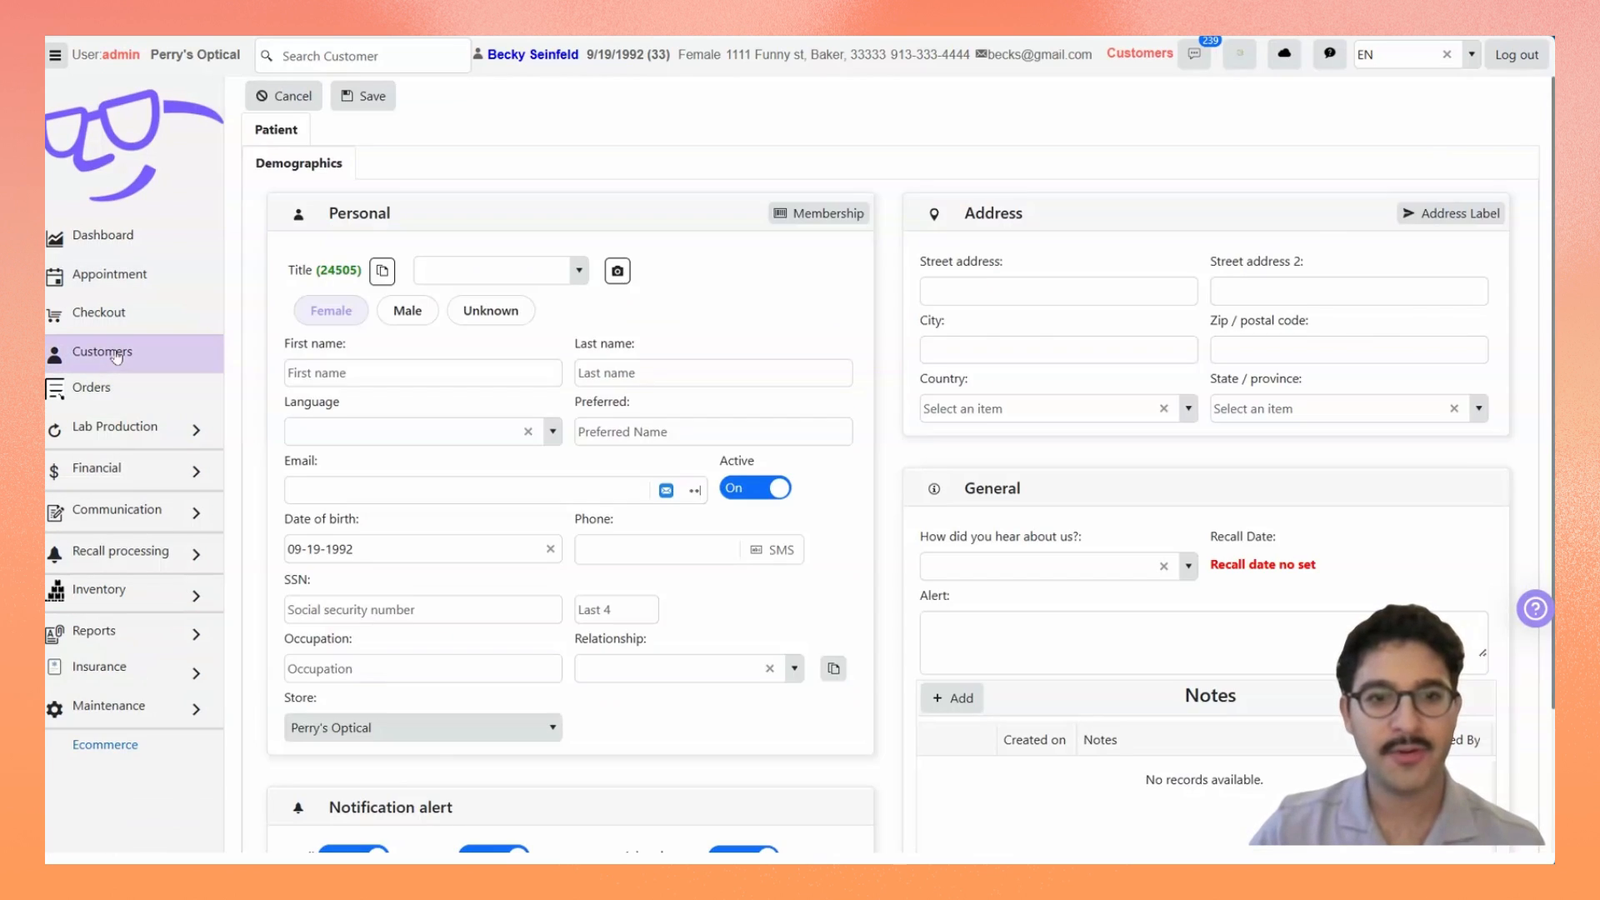
click(422, 129)
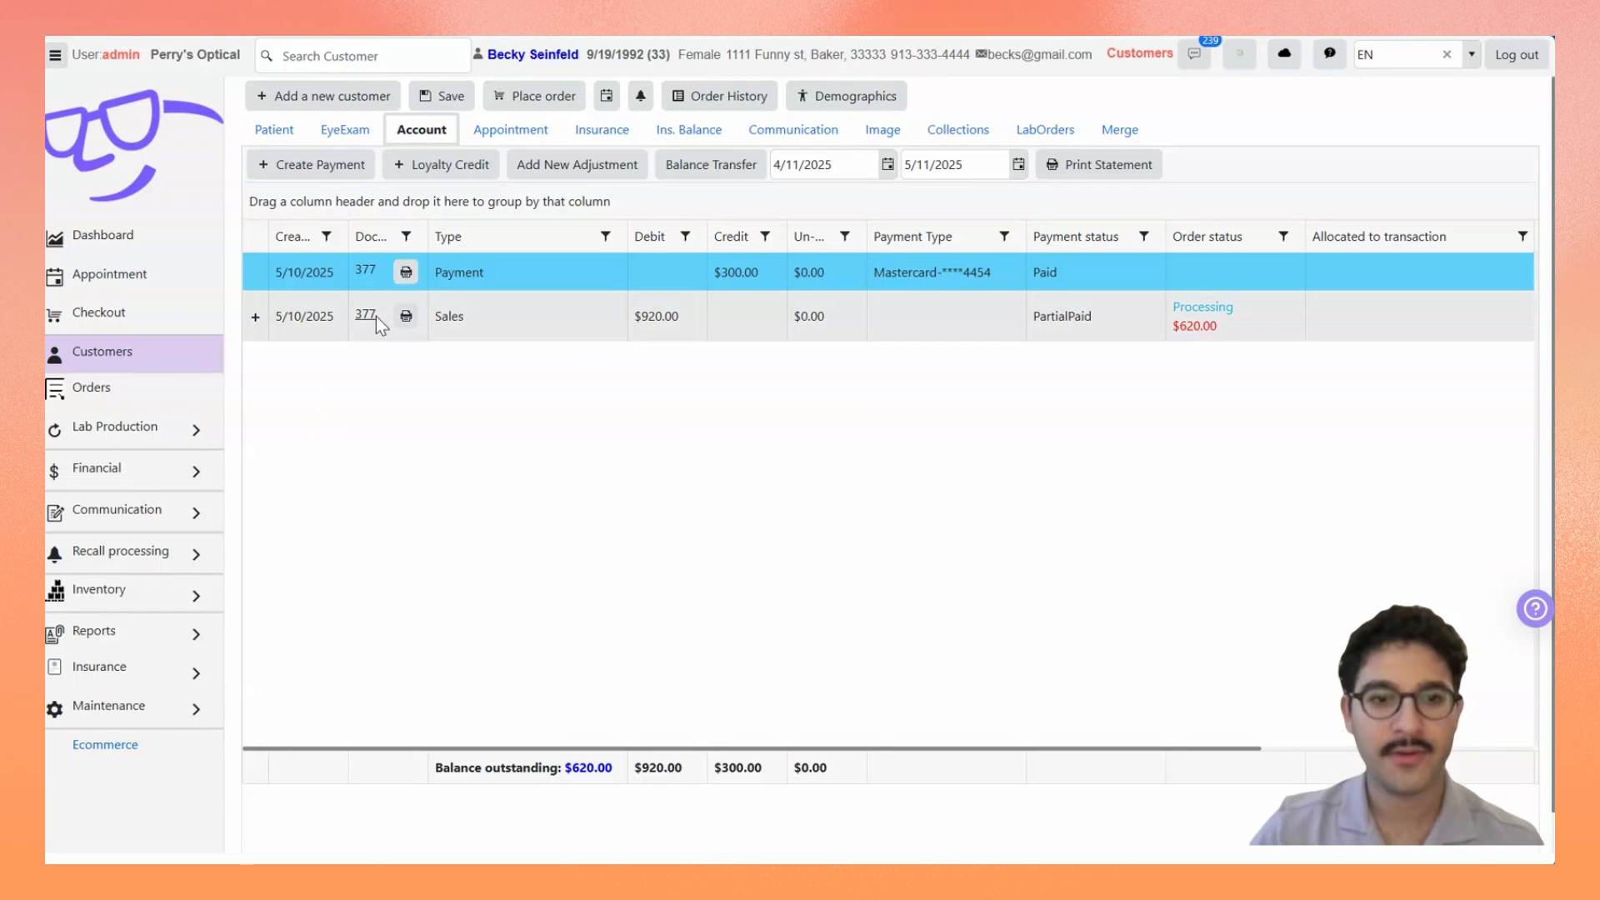
click(372, 316)
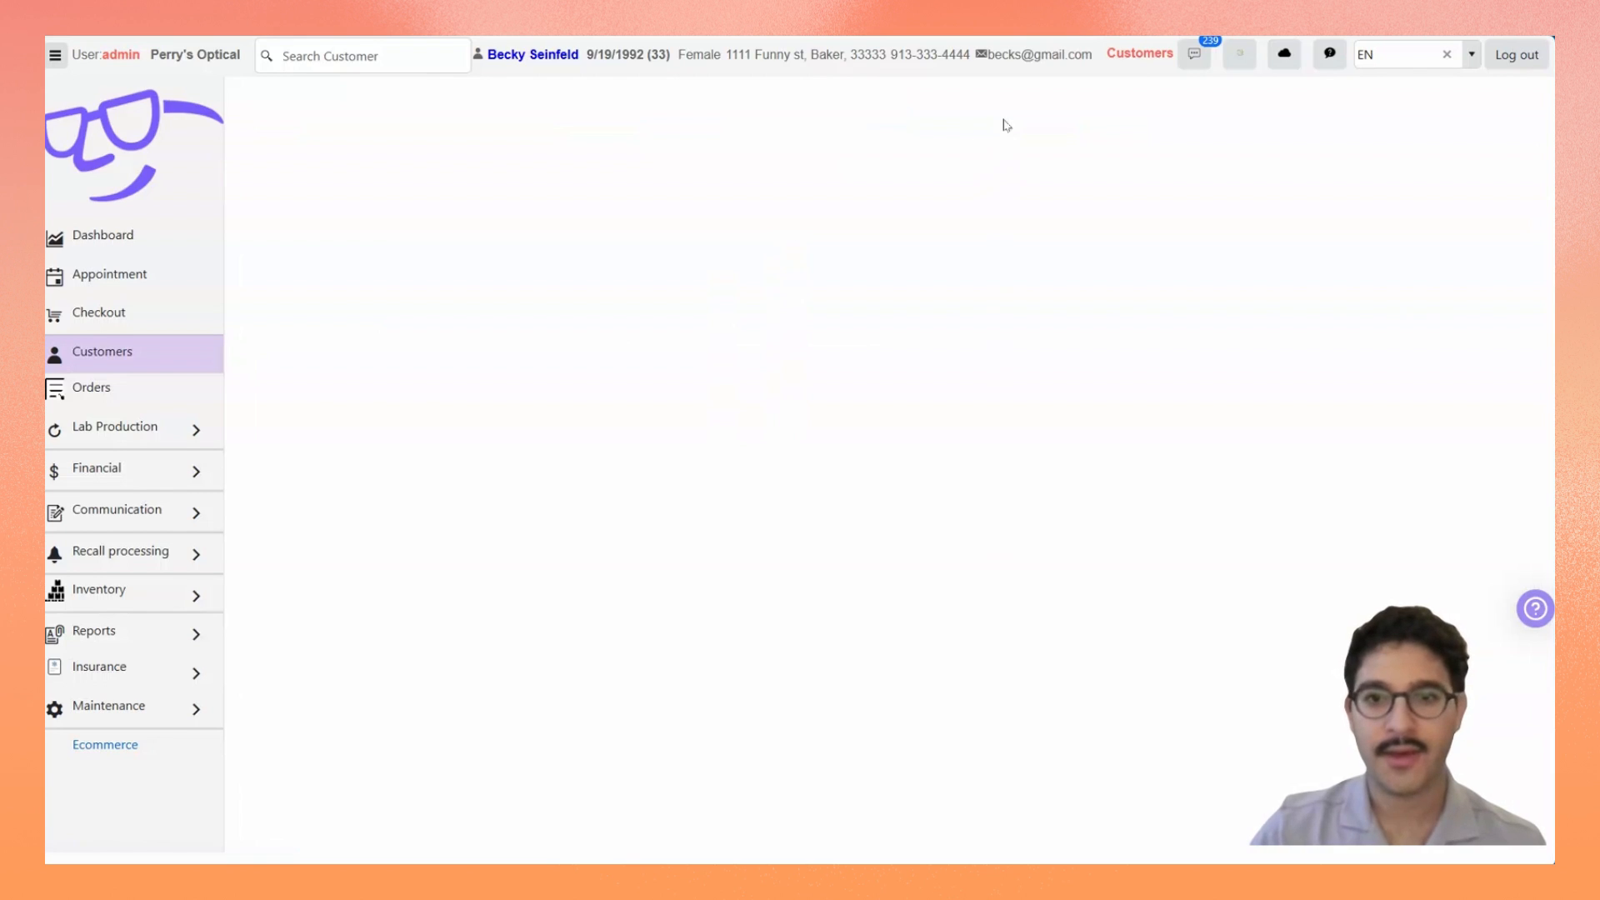
click(1115, 100)
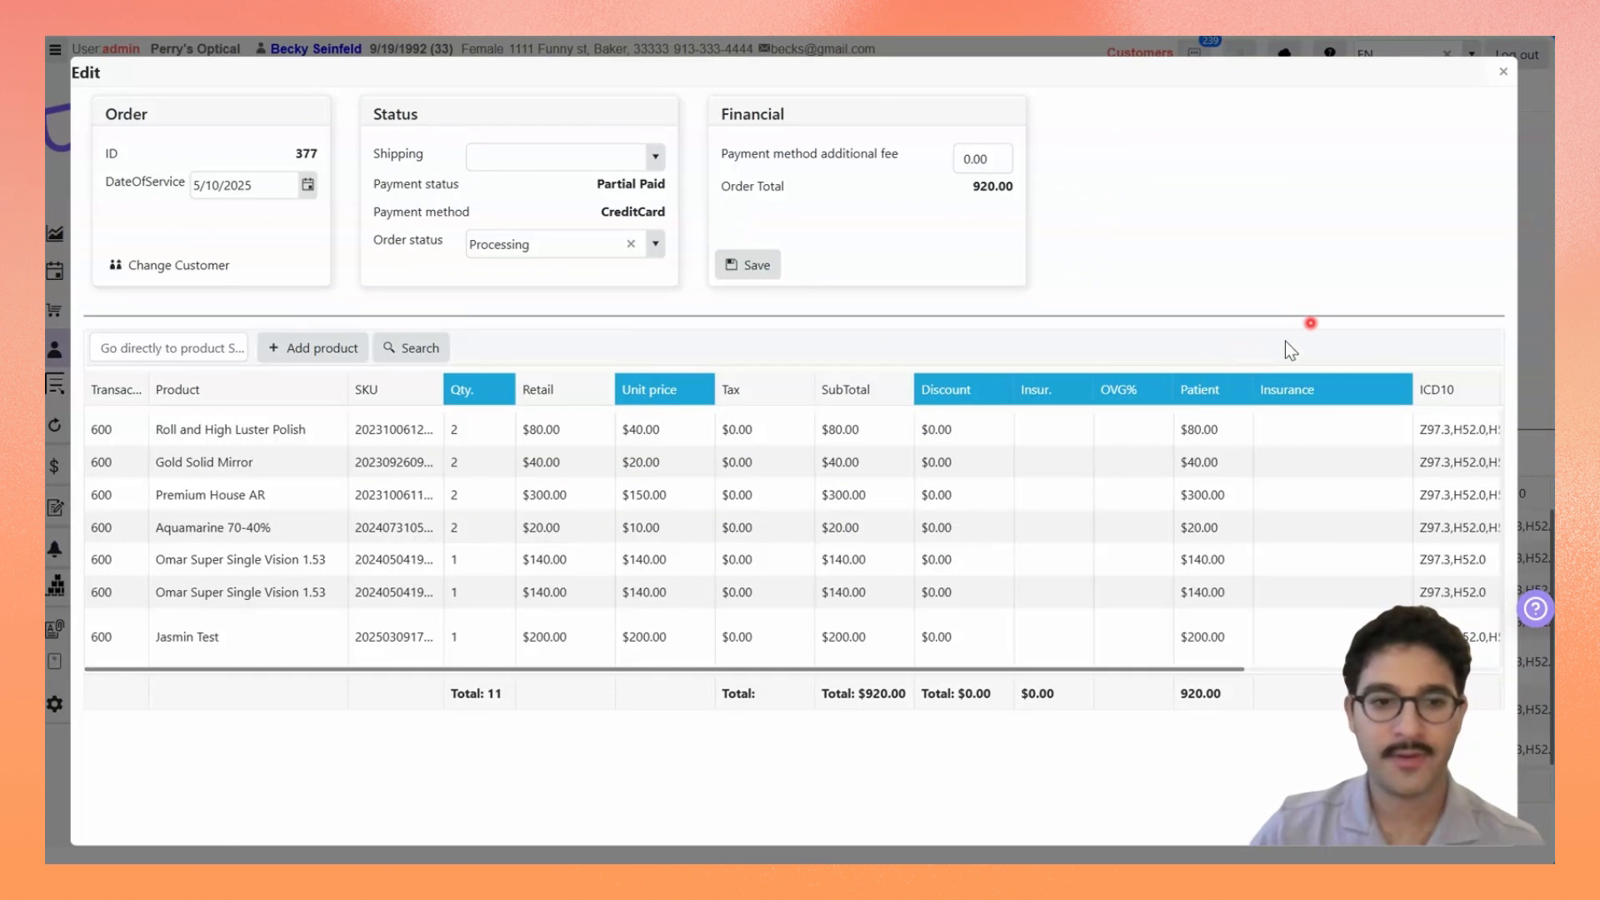
drag(446, 667, 981, 664)
drag(1480, 684, 338, 687)
click(1442, 649)
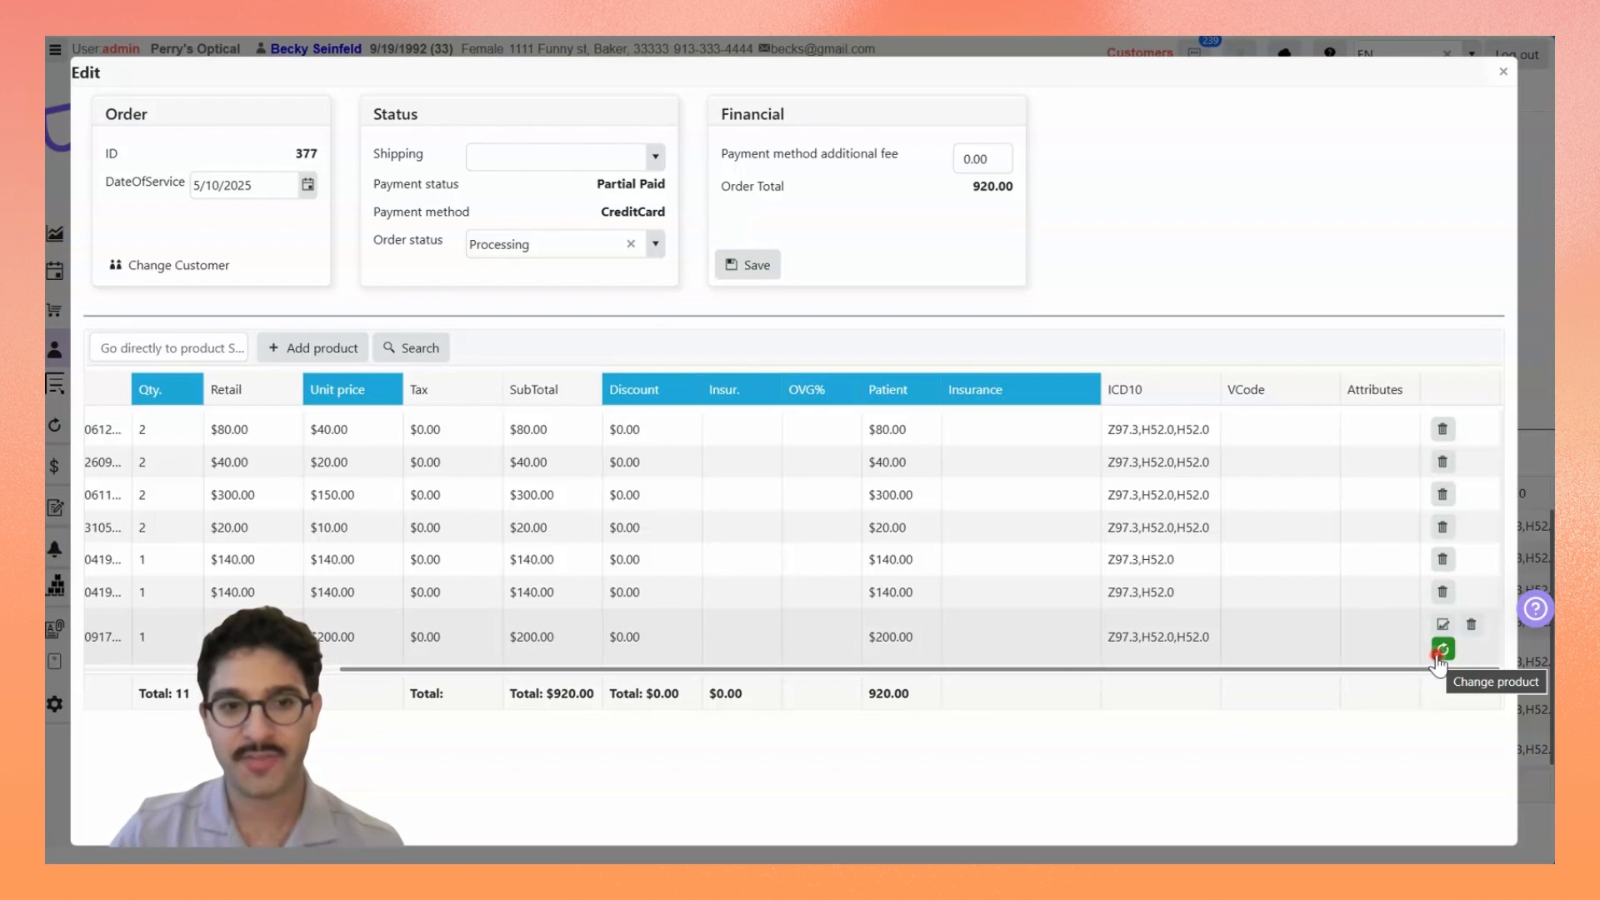
click(1440, 654)
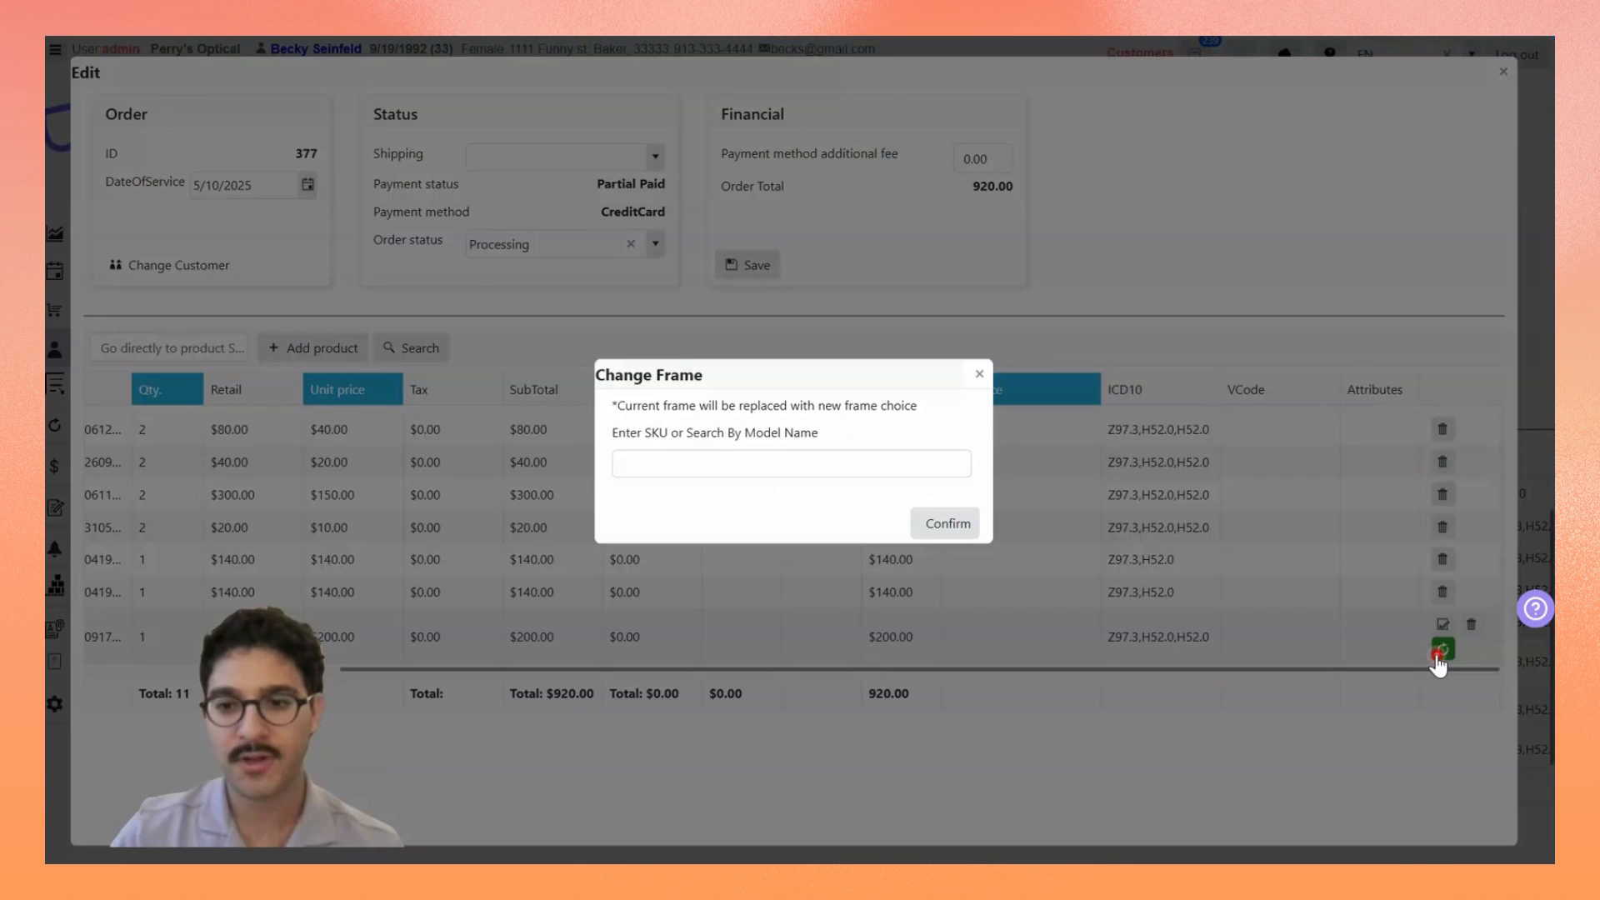
click(687, 450)
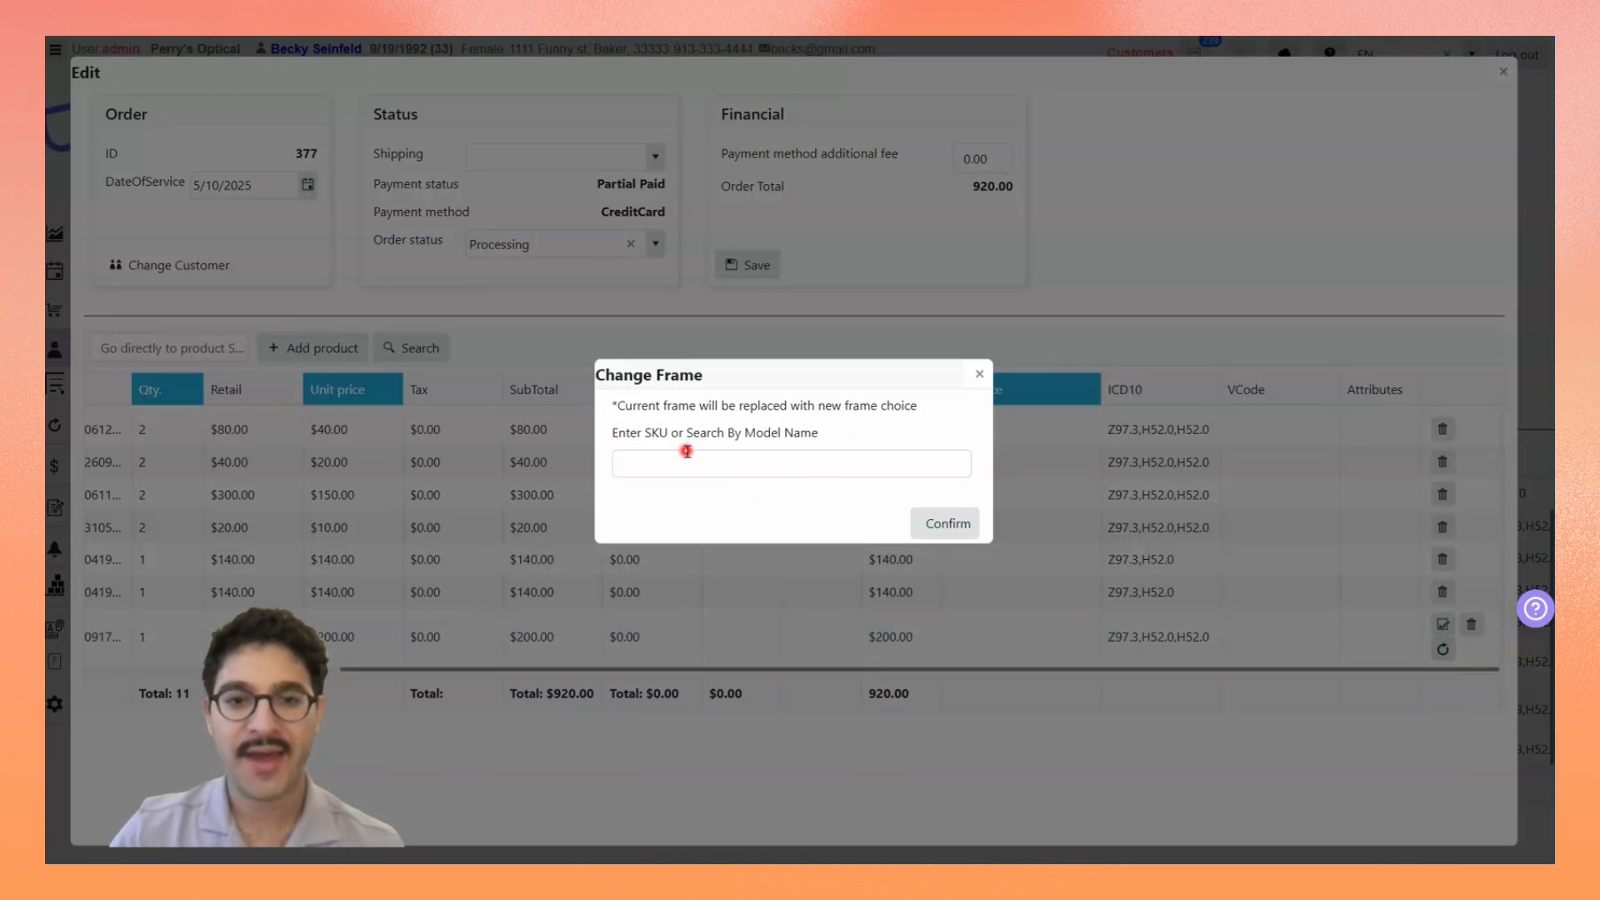
click(677, 461)
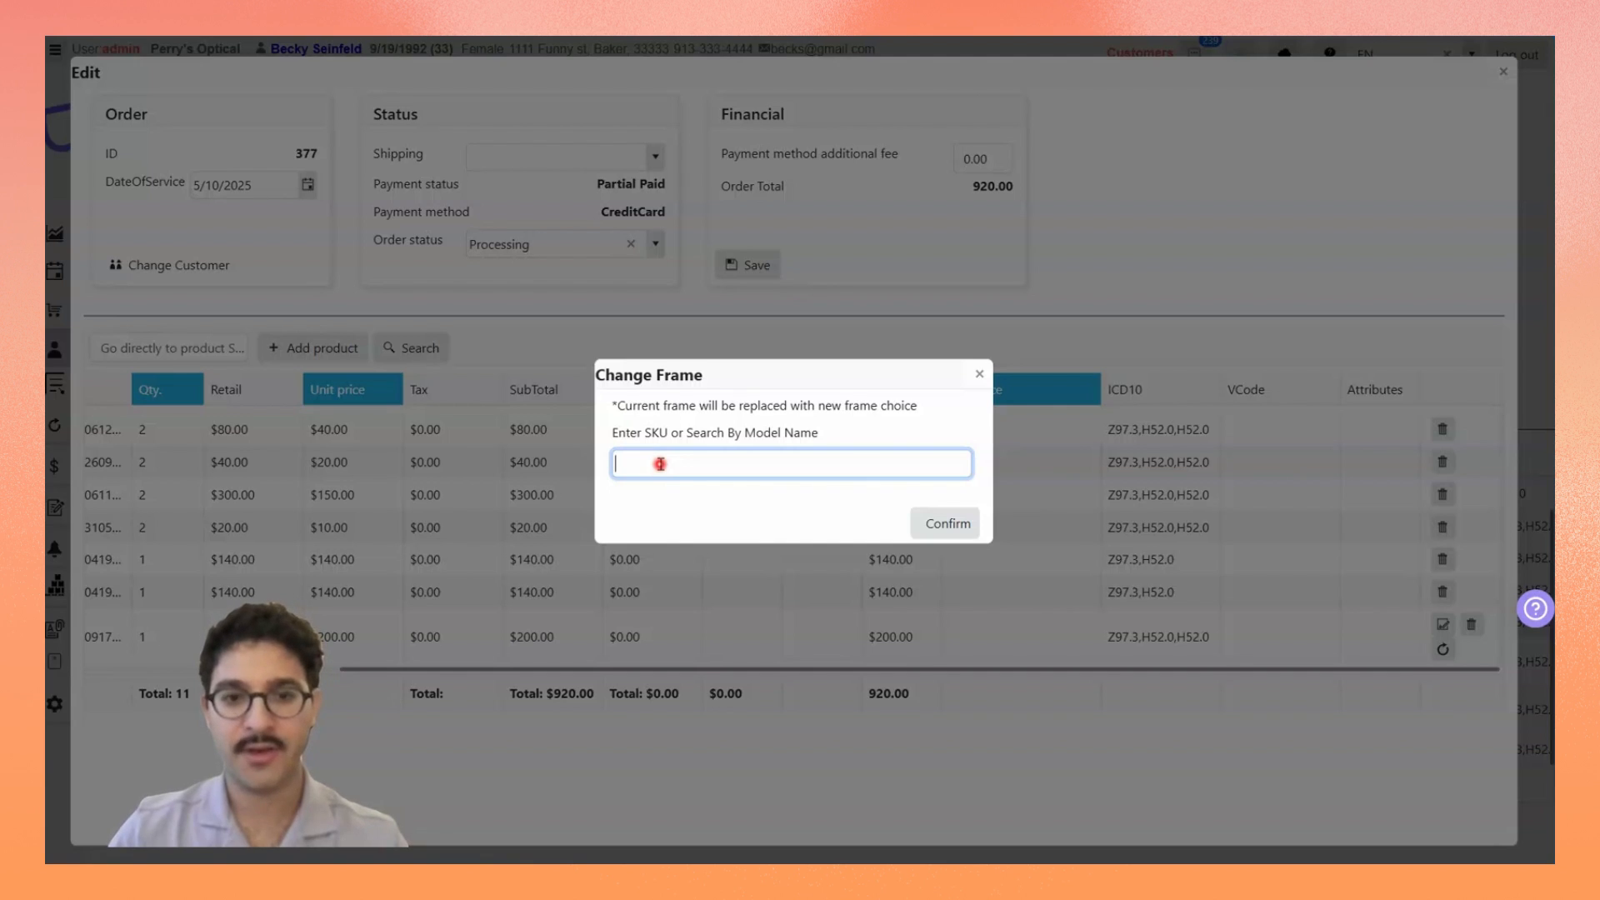
key(ctrl+v)
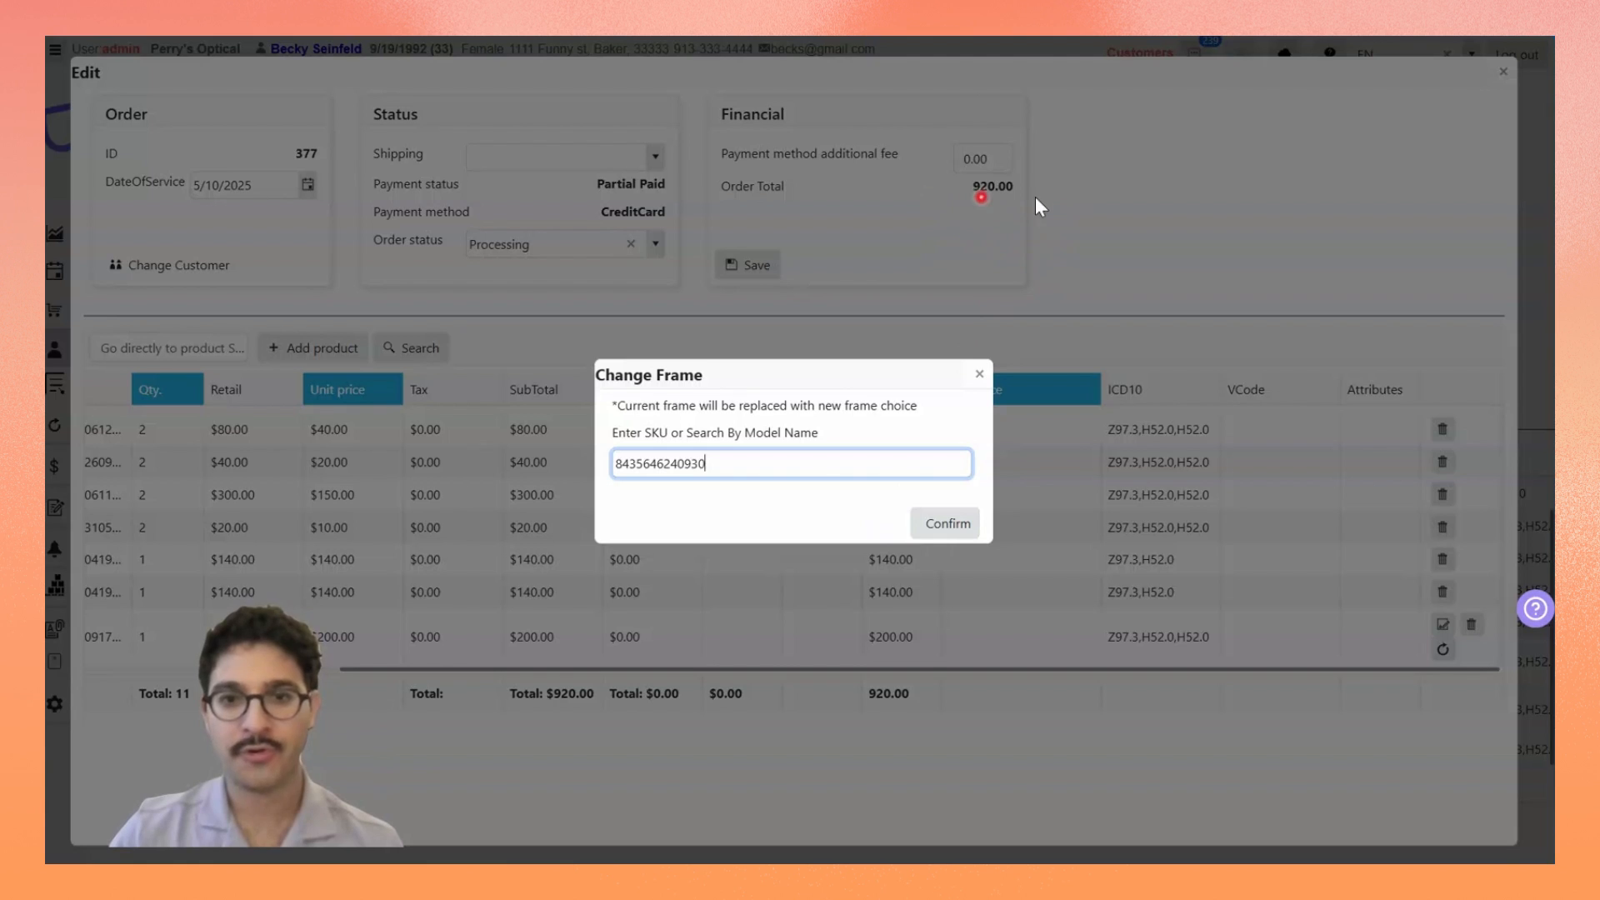
click(939, 527)
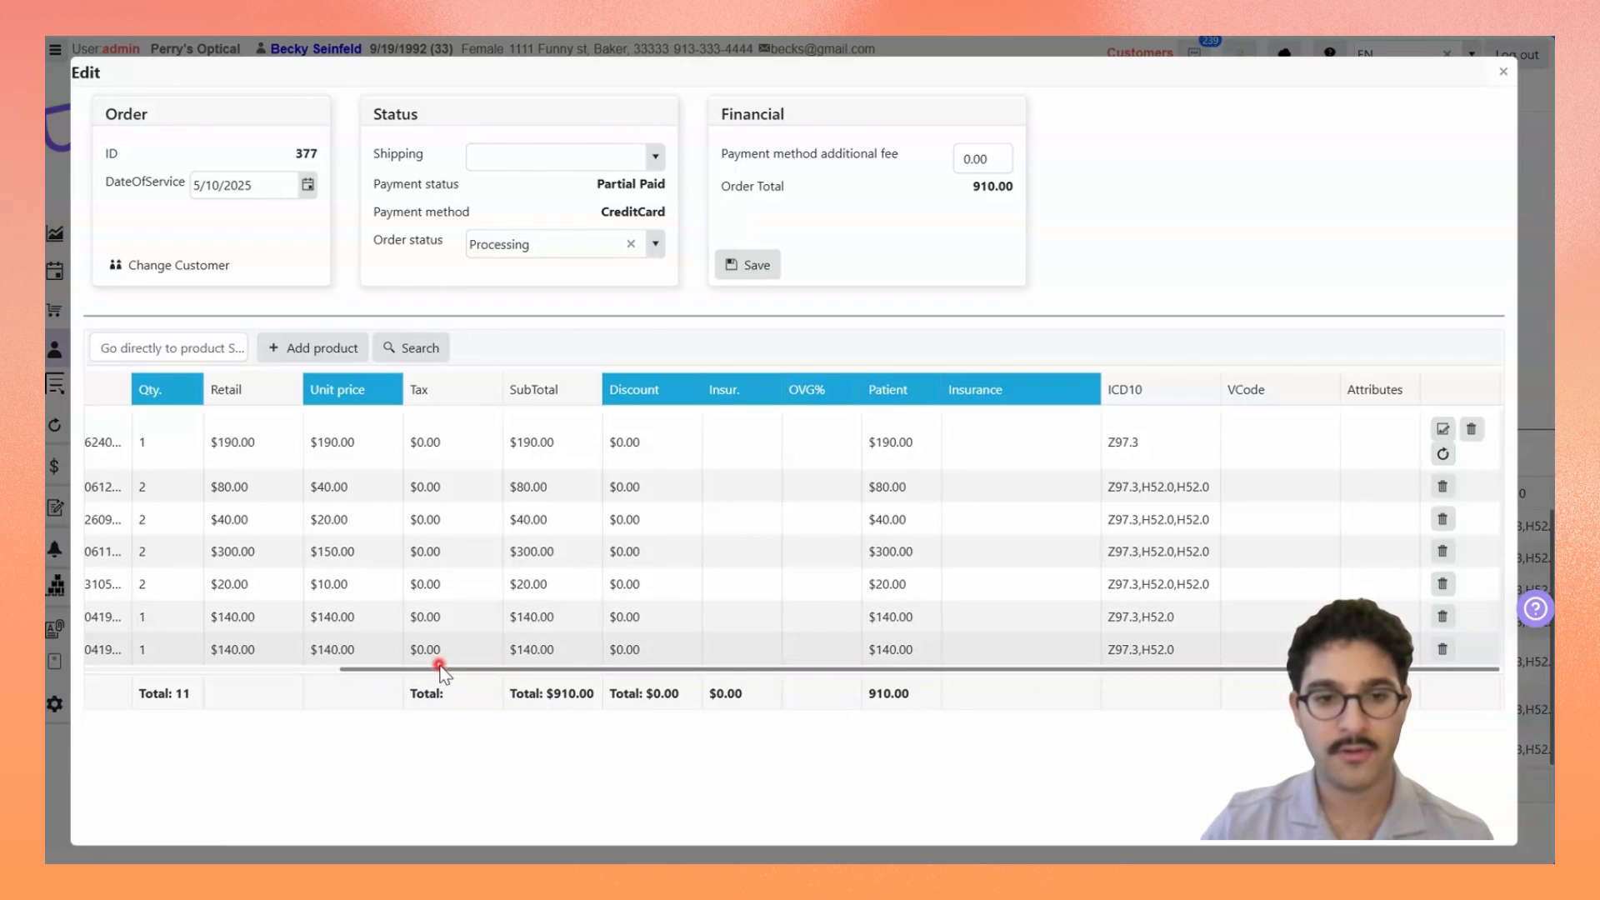
Step: Check the POE 47O product line, save the order and open its lab ticket
click(309, 669)
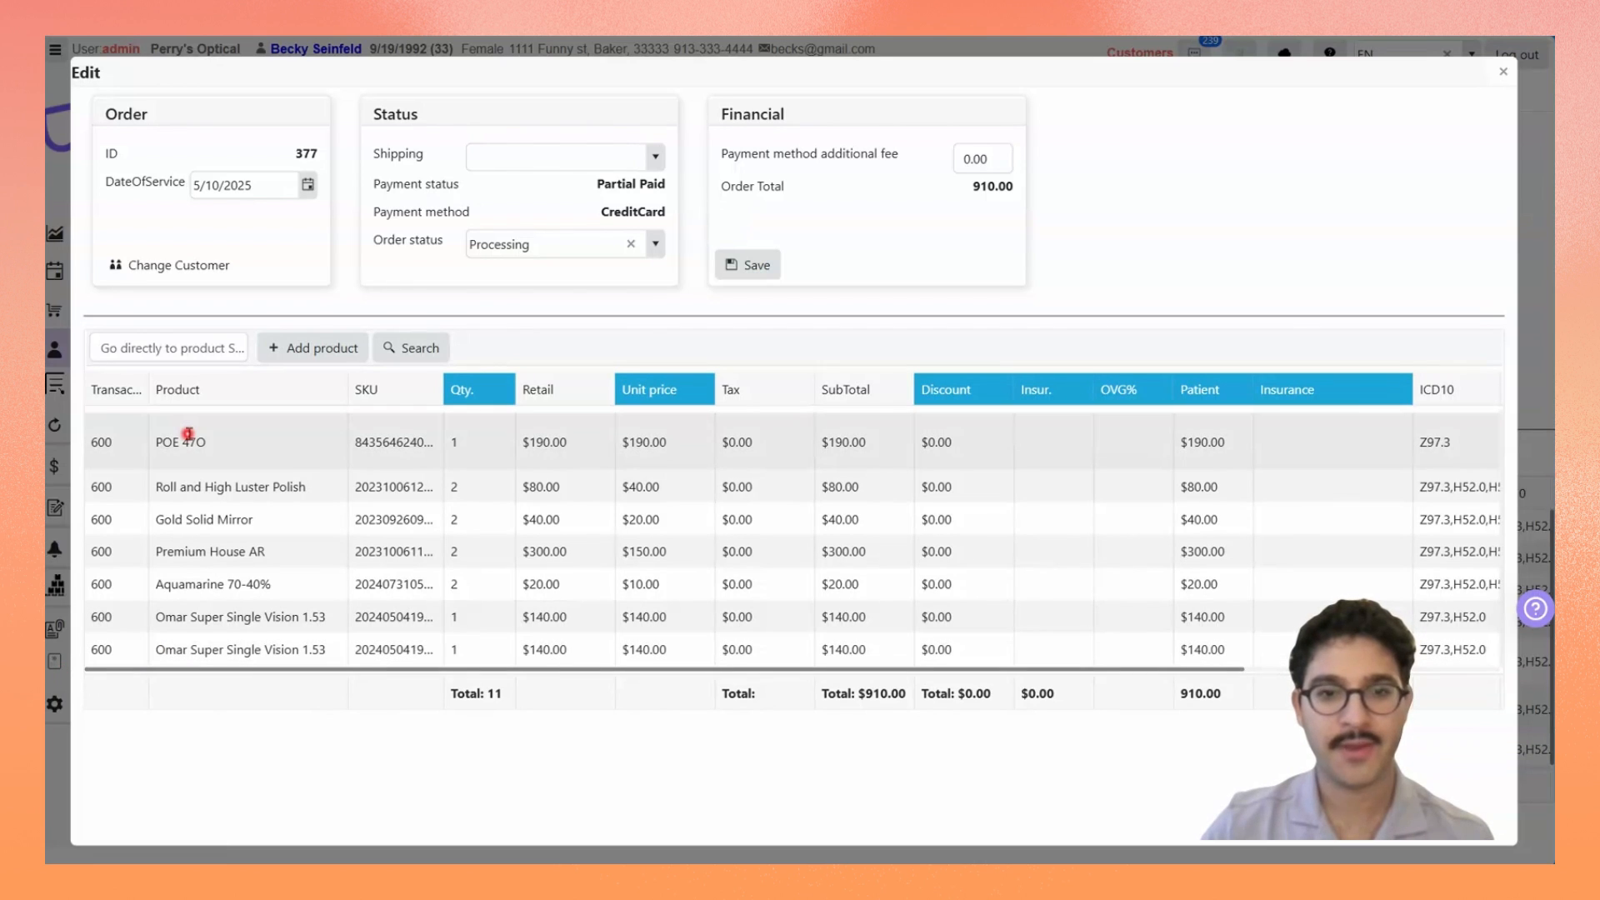
click(752, 268)
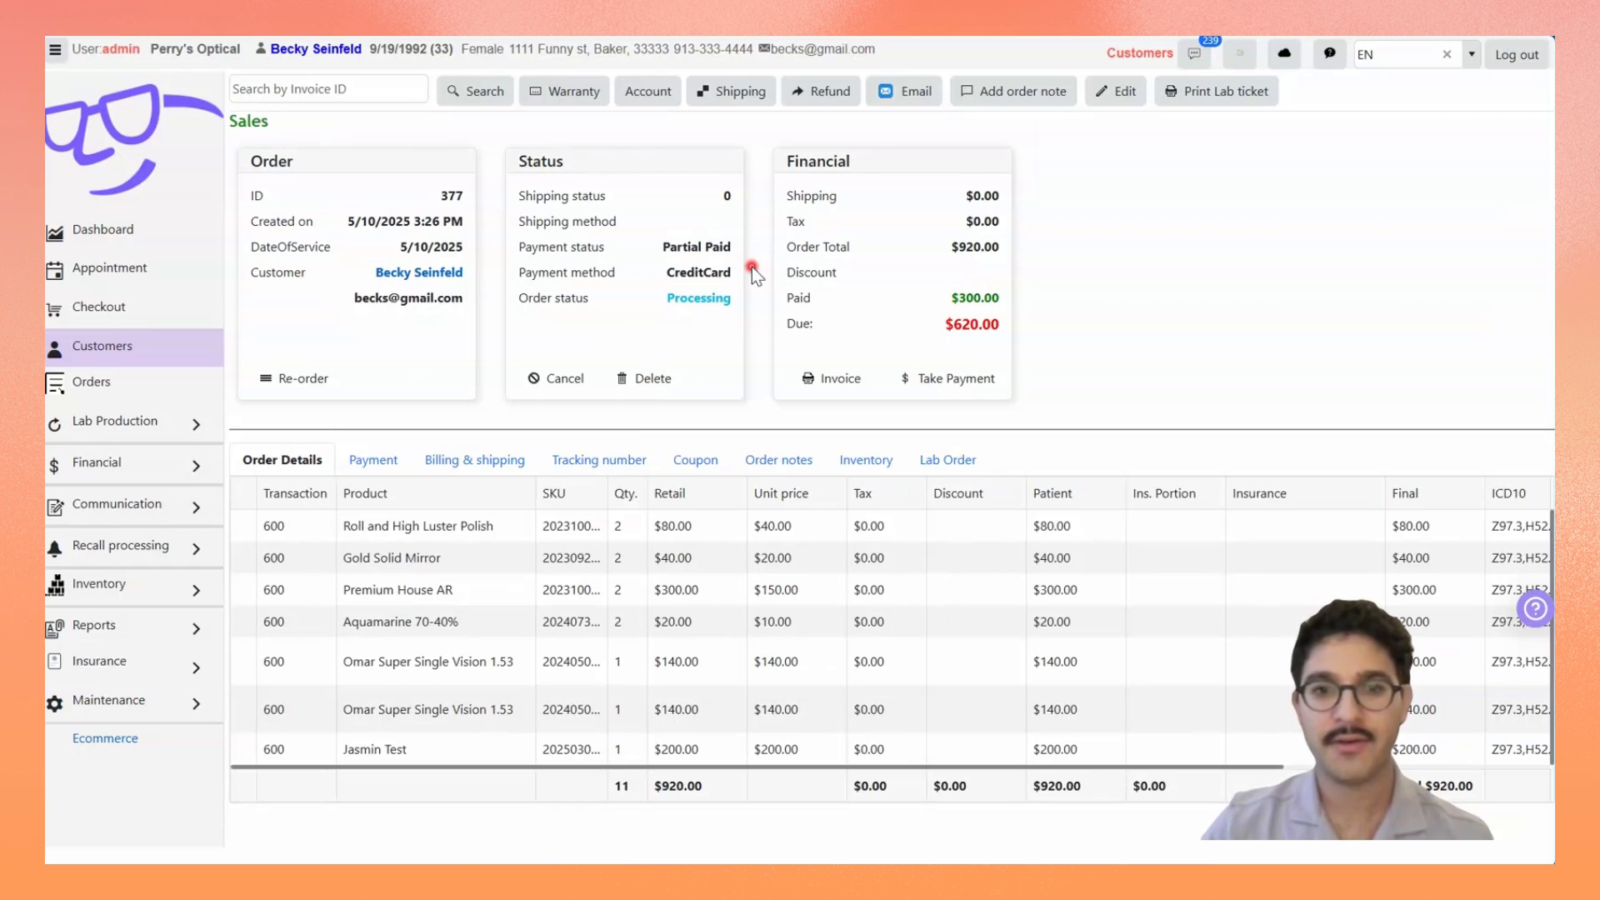
click(1213, 94)
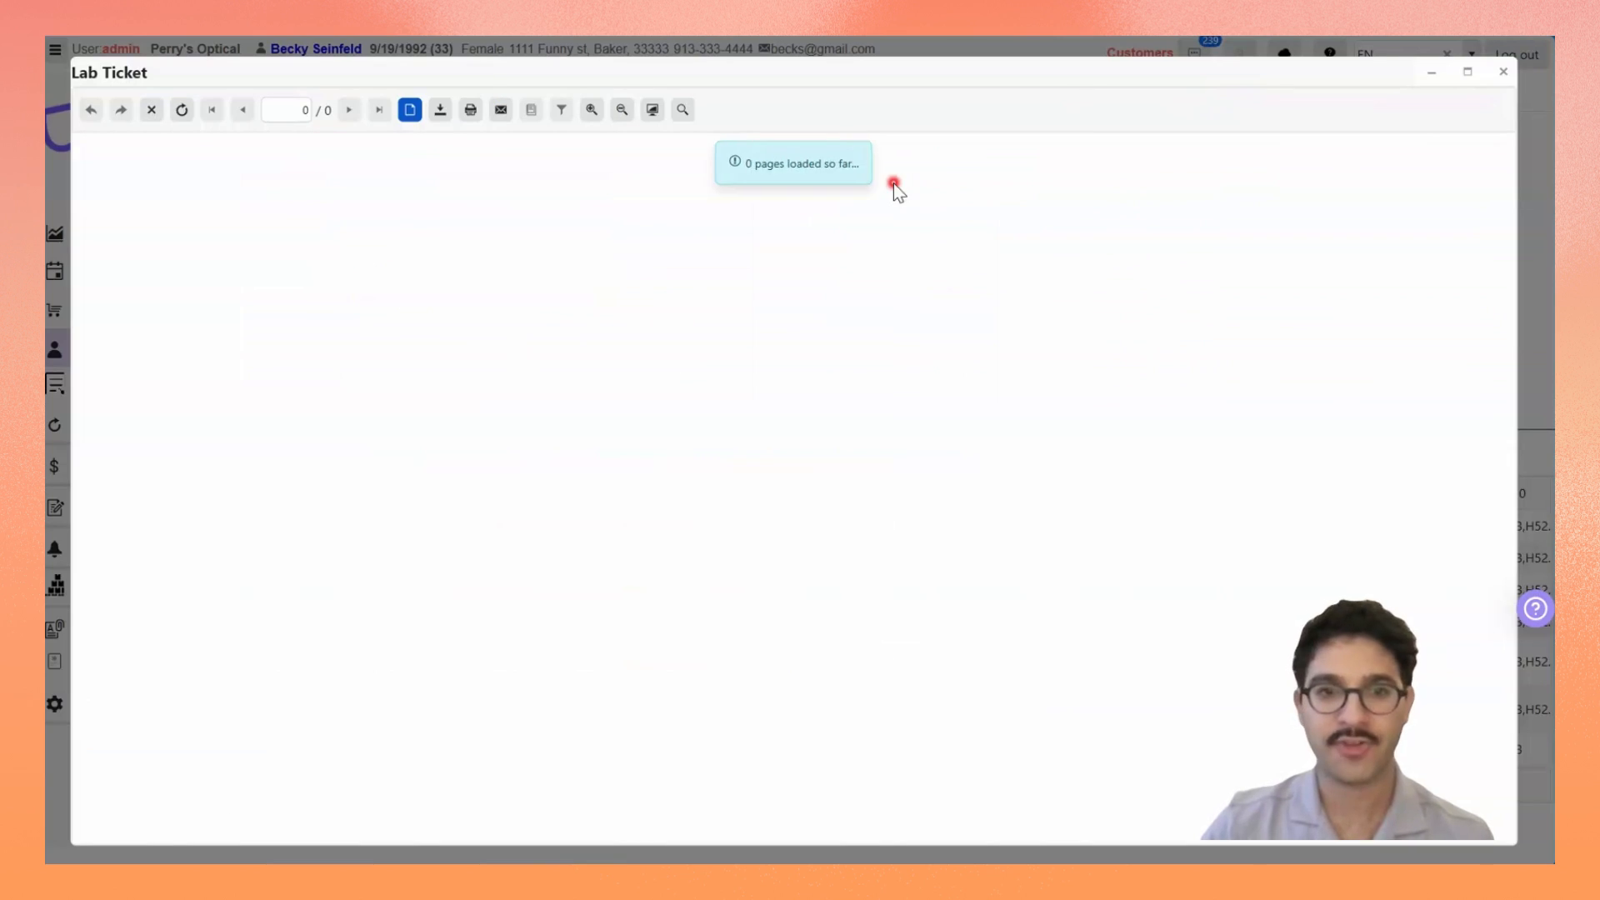